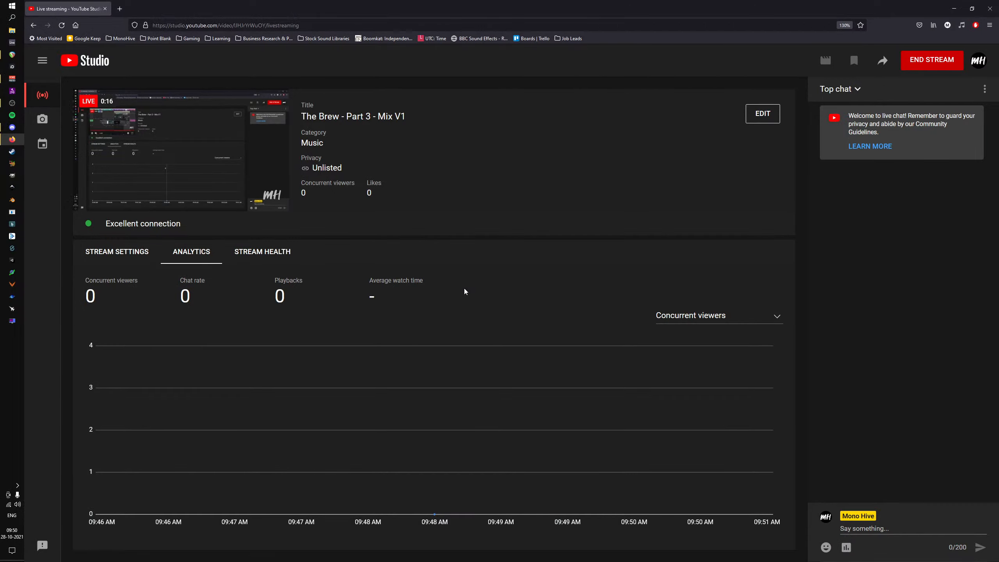
- Switch to the REAPER mixer and start playback of the mix
{"action": "key", "text": "alt+Tab"}
{"action": "key", "text": "alt+Tab"}
{"action": "key", "text": "alt+Tab"}
{"action": "left_click", "coordinate": [464, 287]}
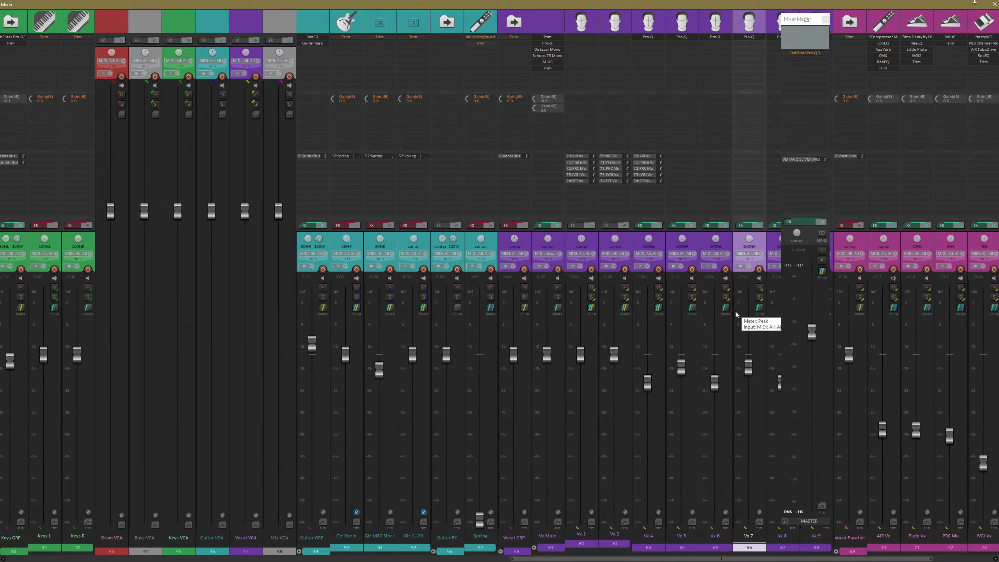
{"action": "key", "text": "space"}
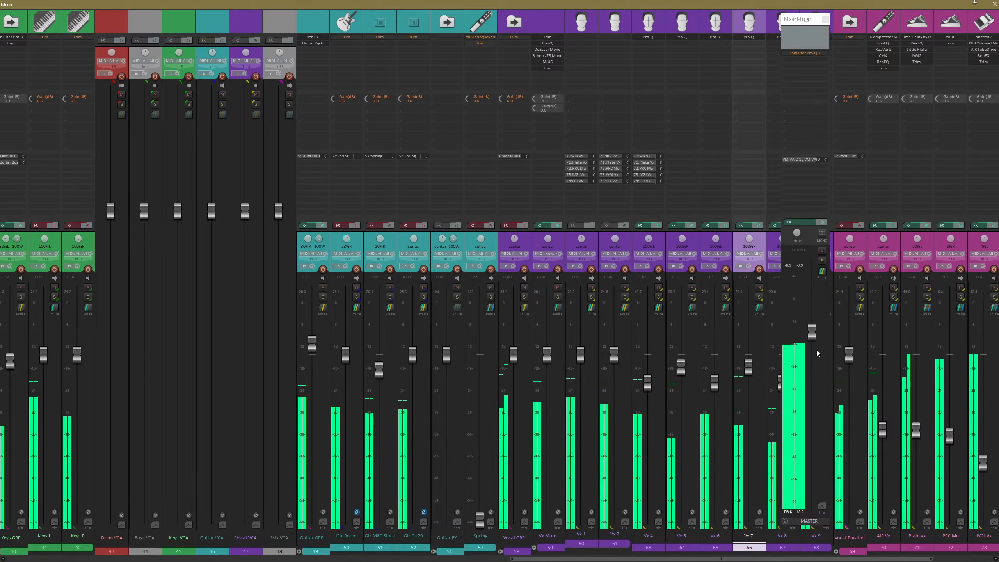
- Switch to OBS and check the advanced audio properties of the DAW source, leaving the settings unchanged
{"action": "key", "text": "alt+Tab"}
{"action": "key", "text": "alt+Tab"}
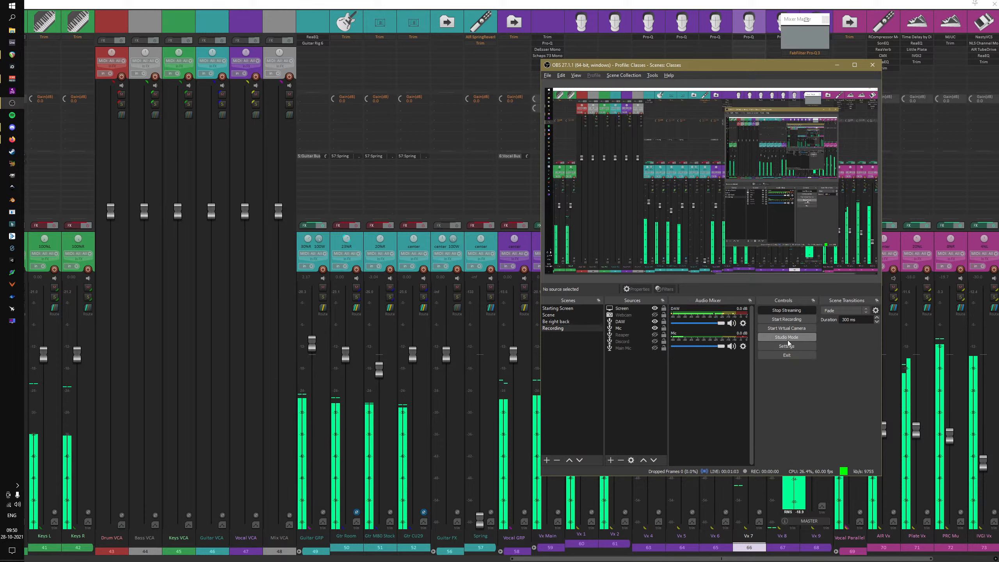
{"action": "left_click", "coordinate": [787, 344]}
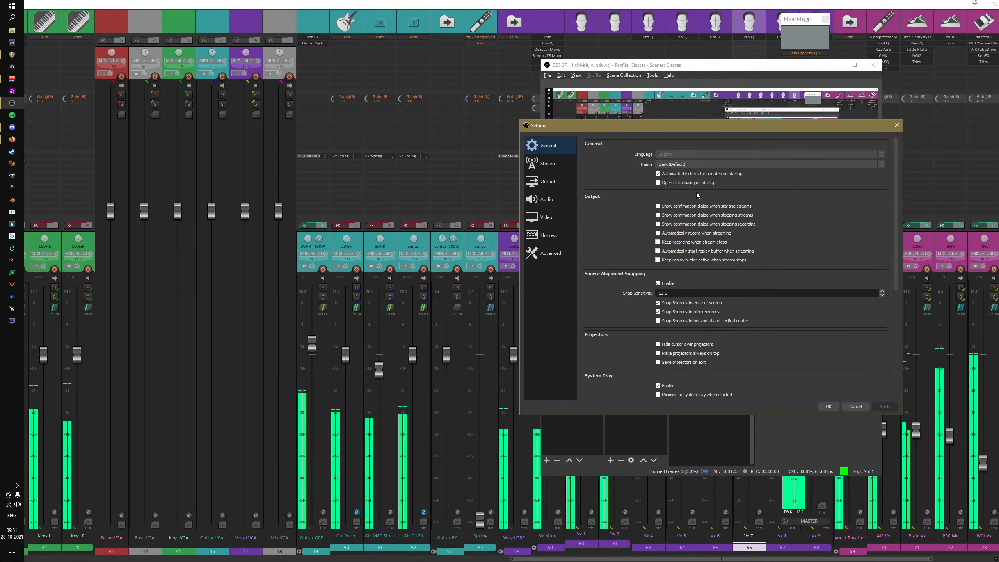
{"action": "left_click", "coordinate": [854, 406]}
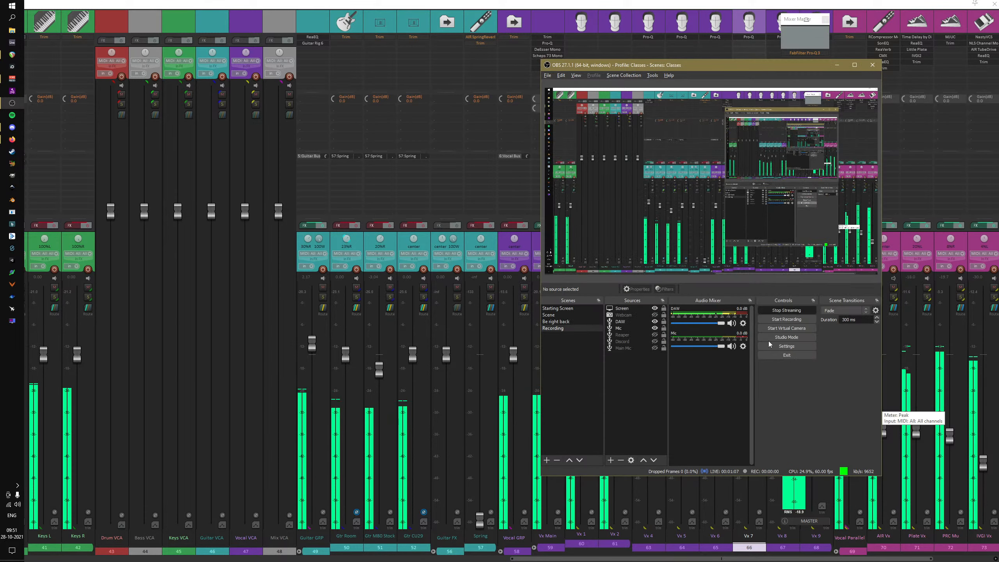
{"action": "left_click", "coordinate": [742, 322]}
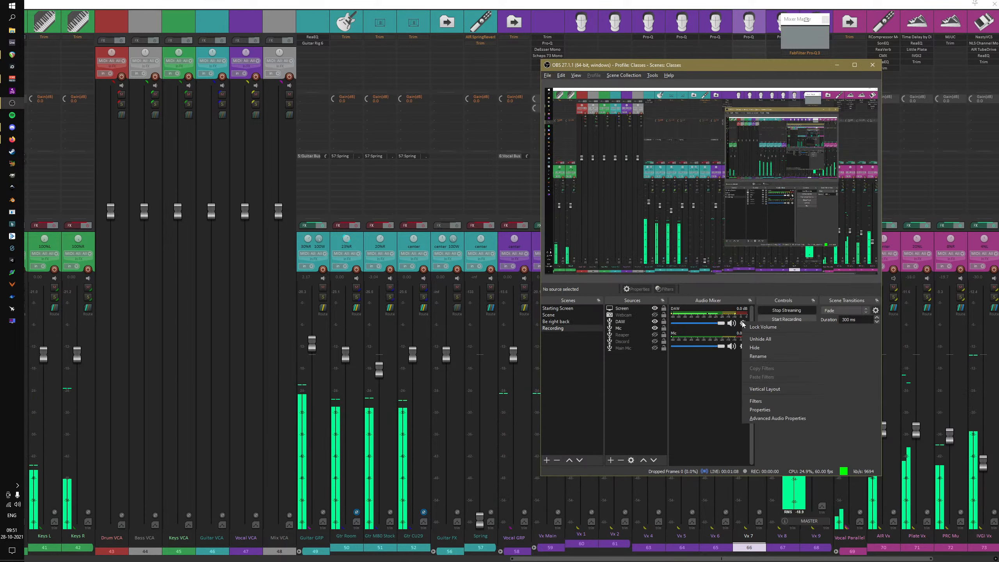
{"action": "left_click", "coordinate": [777, 418]}
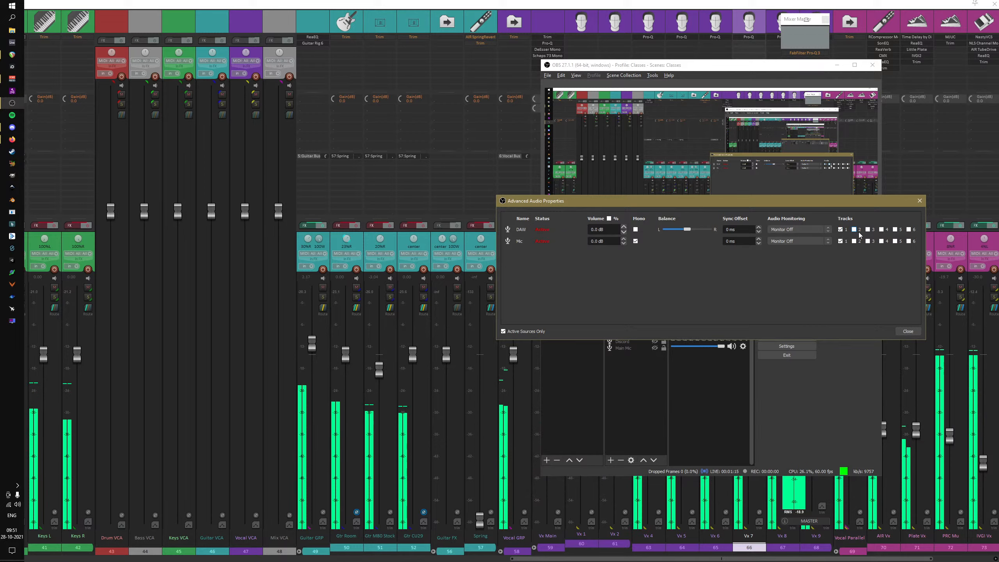
{"action": "left_click", "coordinate": [907, 330]}
- Try the 2.1 format for the DAW audio source and look through the OBS Channel 1 choices
{"action": "left_click", "coordinate": [742, 323]}
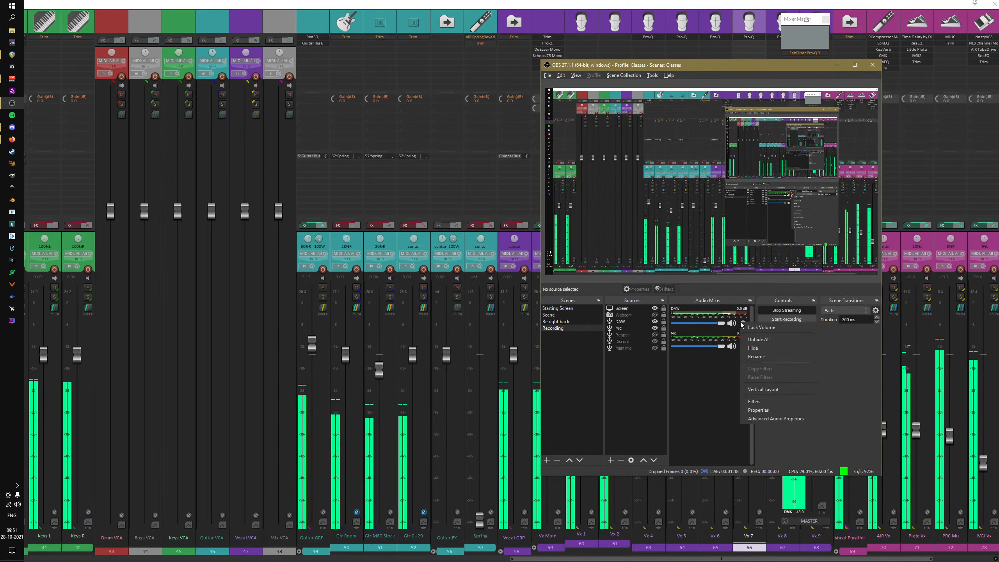
{"action": "left_click", "coordinate": [768, 410]}
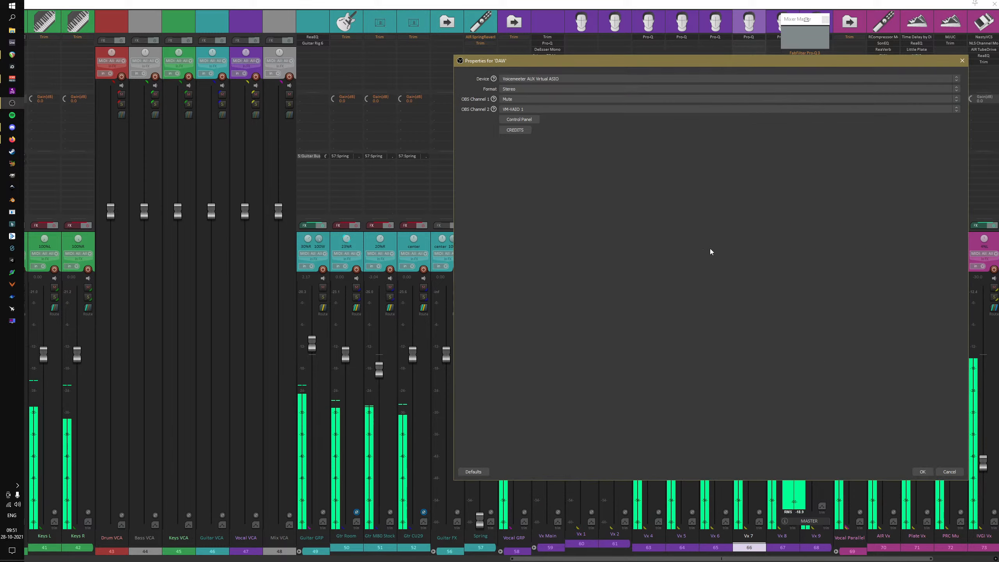
{"action": "left_click", "coordinate": [543, 88]}
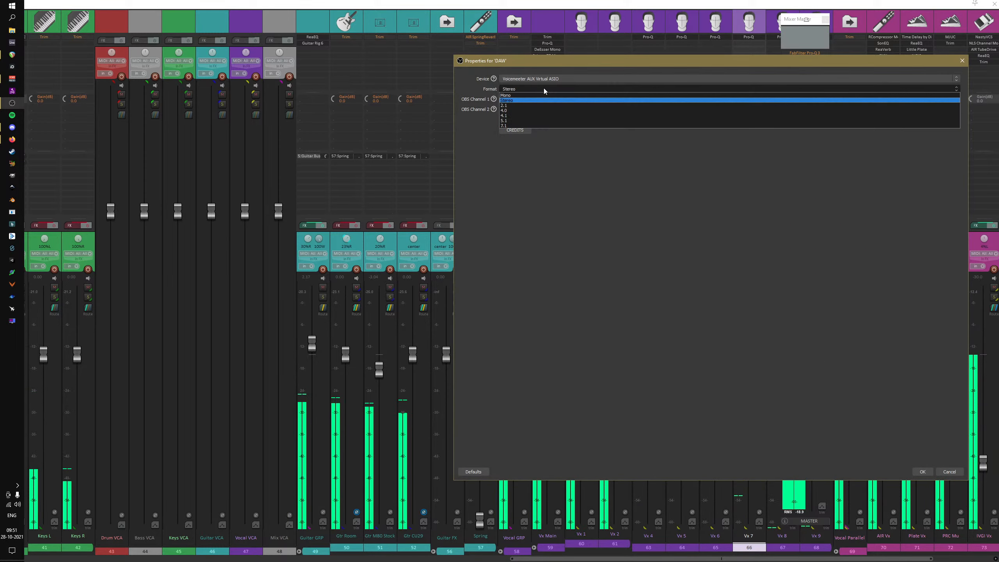
{"action": "left_click", "coordinate": [520, 104]}
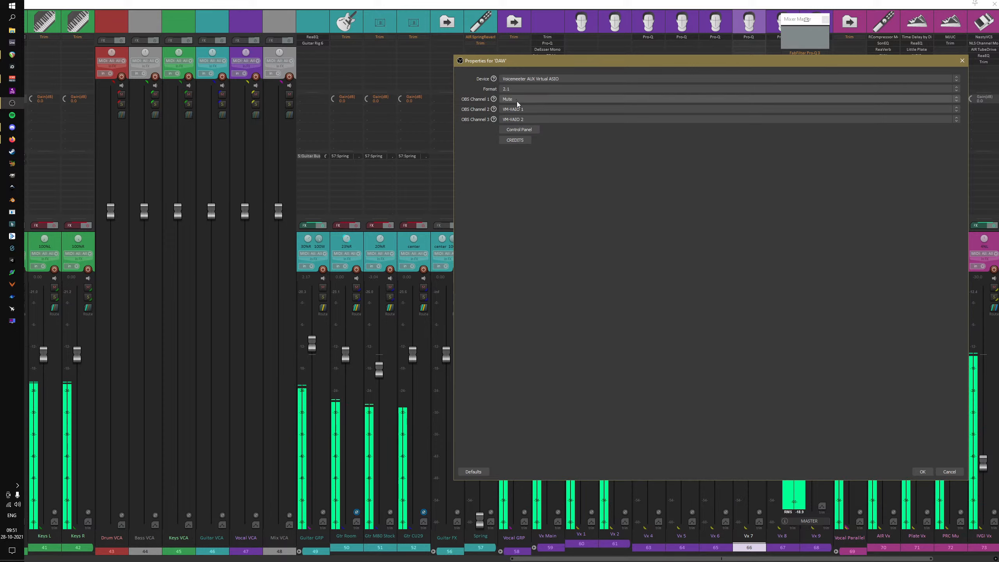
{"action": "left_click", "coordinate": [518, 98]}
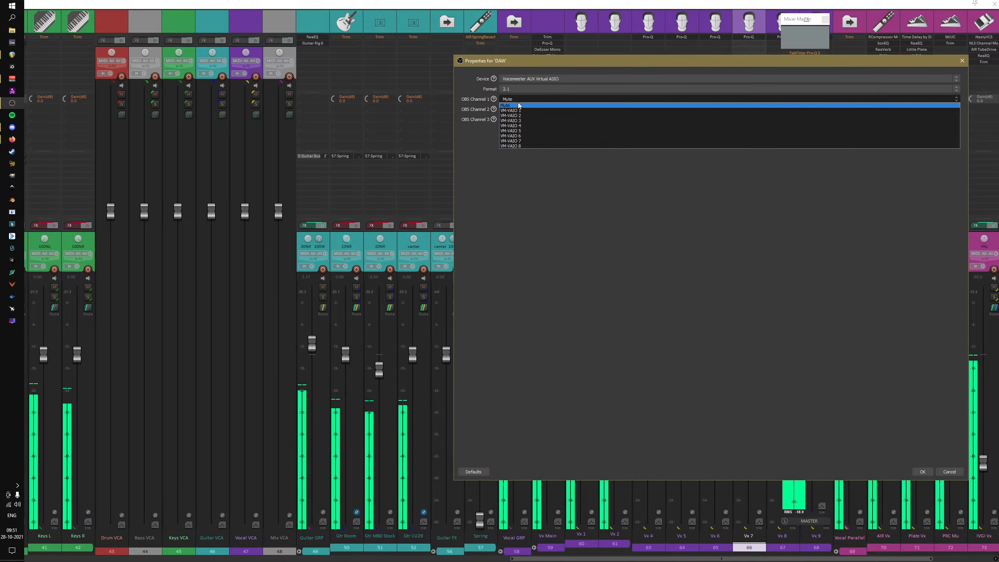
{"action": "left_click", "coordinate": [614, 219]}
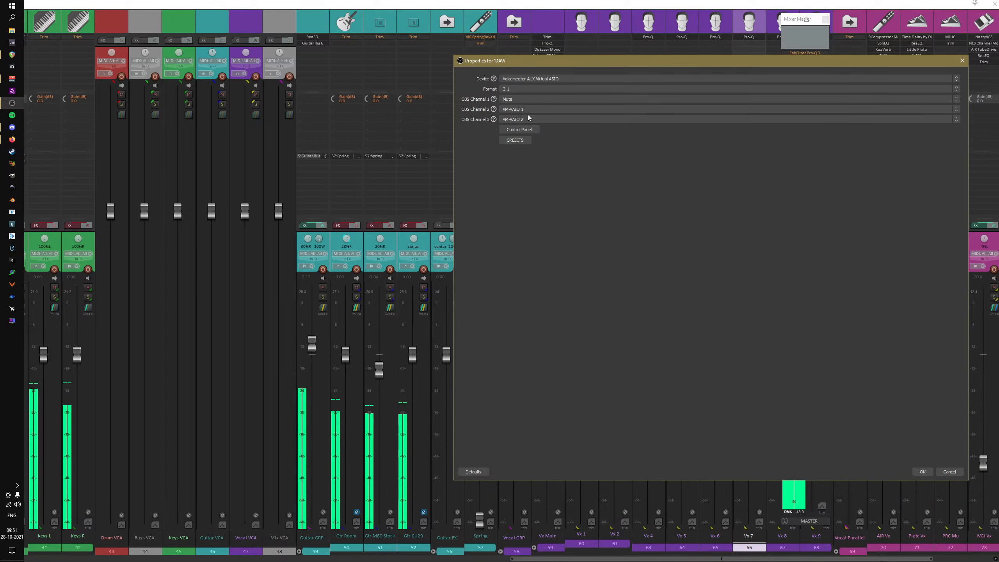
{"action": "left_click", "coordinate": [943, 473]}
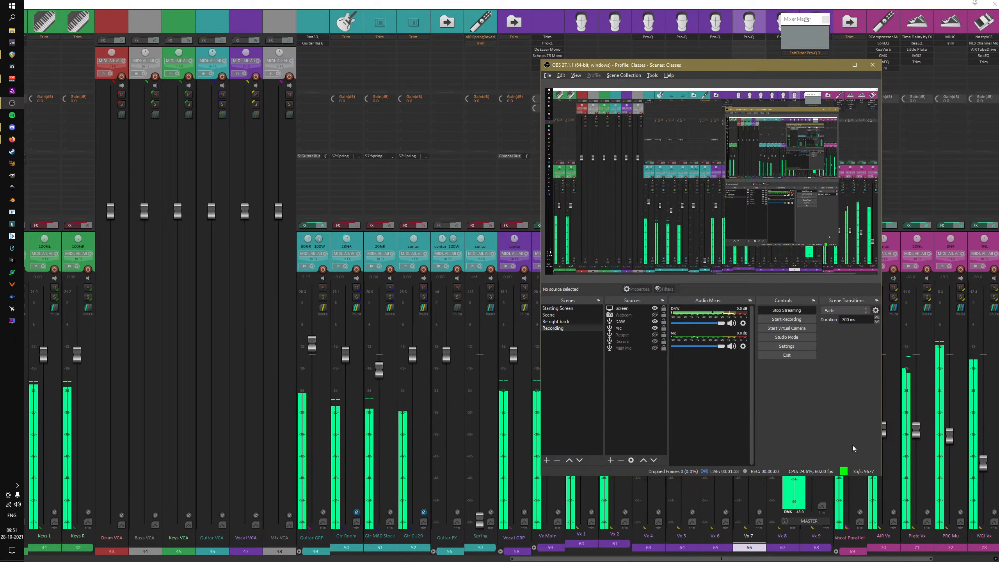
- Return to the REAPER mixer and test the master by panning it hard right and resetting it to center
{"action": "left_click", "coordinate": [492, 246]}
{"action": "left_click", "coordinate": [493, 246]}
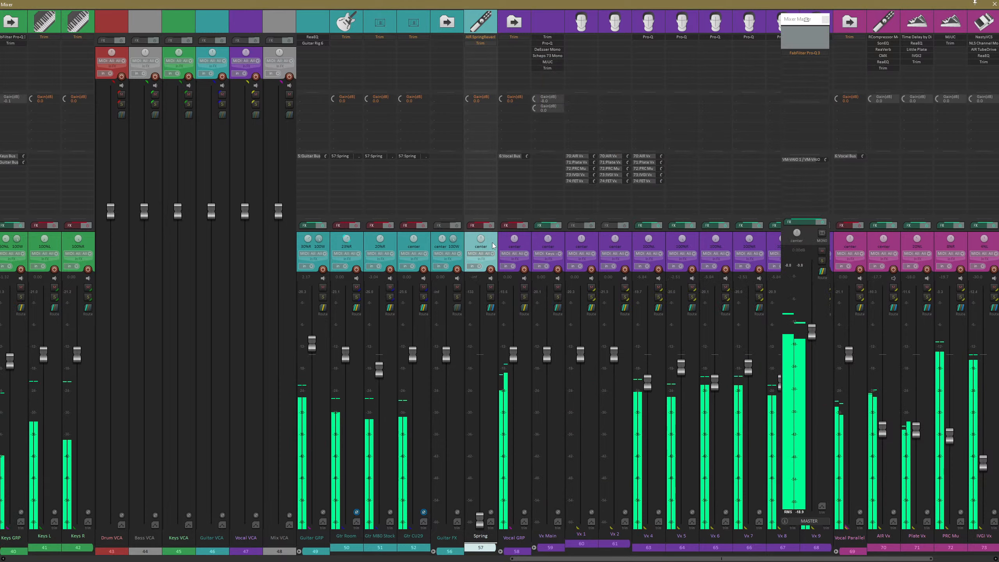
{"action": "left_click_drag", "start_coordinate": [797, 233], "coordinate": [797, 233]}
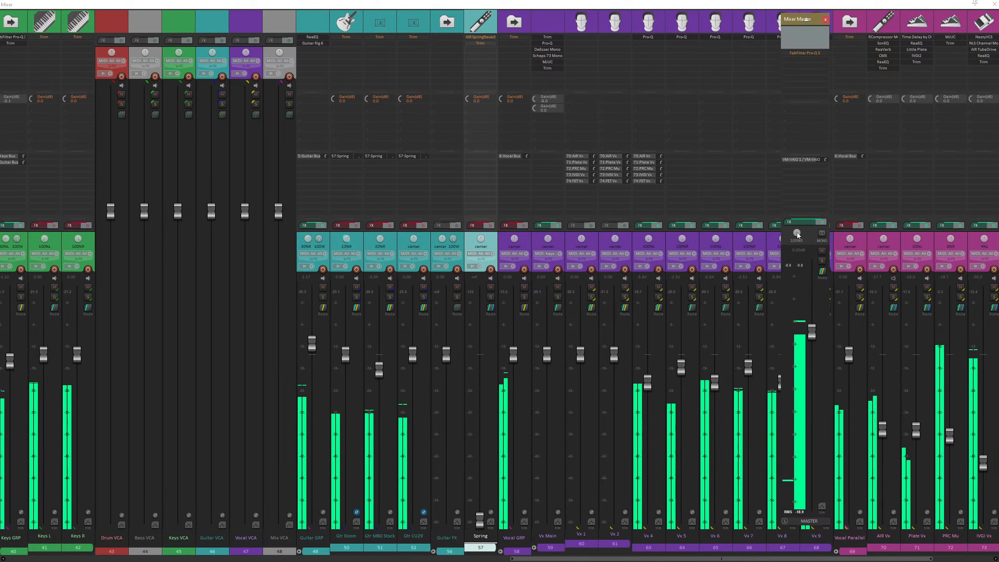
{"action": "double_click", "coordinate": [797, 233]}
- Switch to OBS and review the advanced audio properties of the DAW and Mic sources, including their track assignments
{"action": "key", "text": "alt+Tab"}
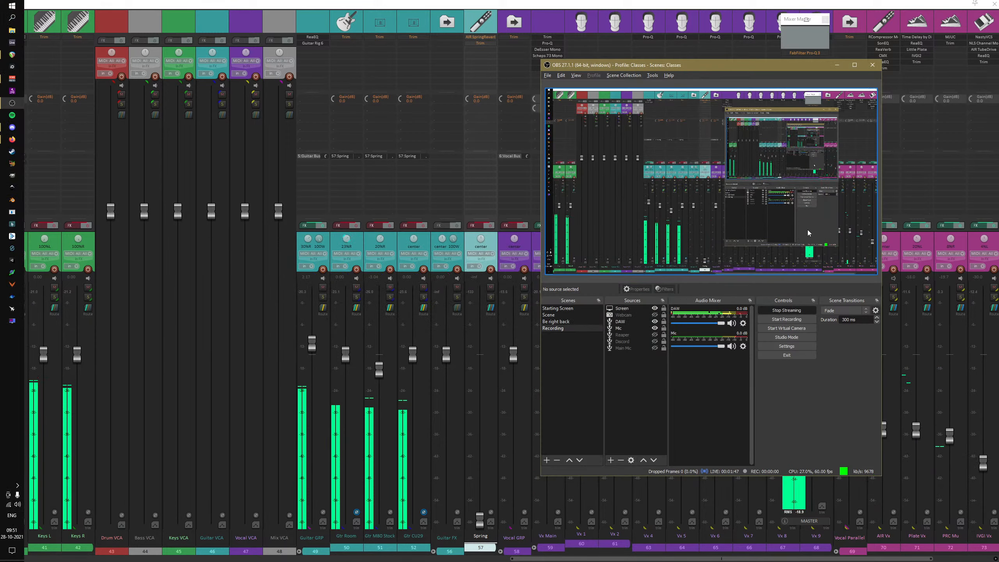
{"action": "left_click", "coordinate": [485, 244]}
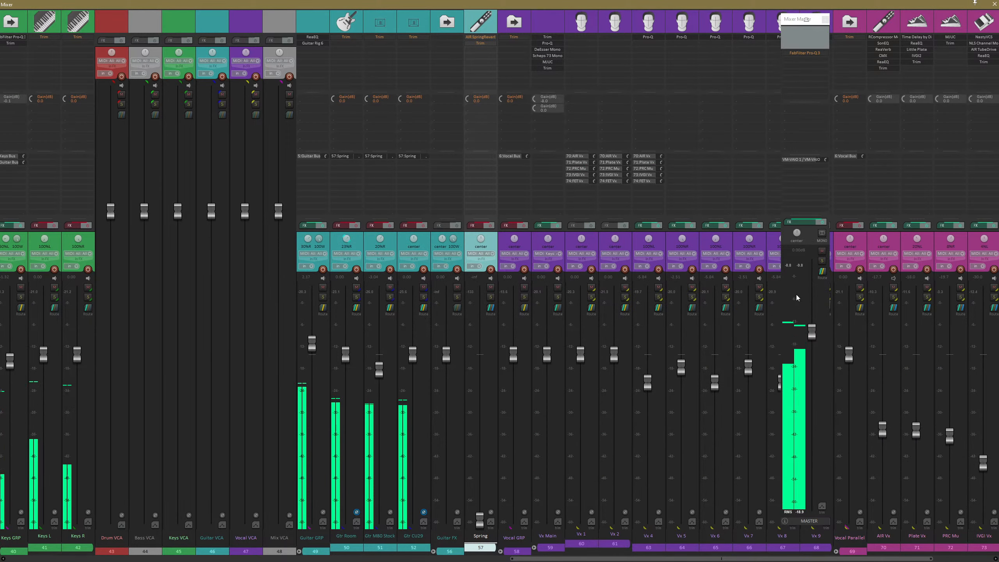
{"action": "key", "text": "alt+Tab"}
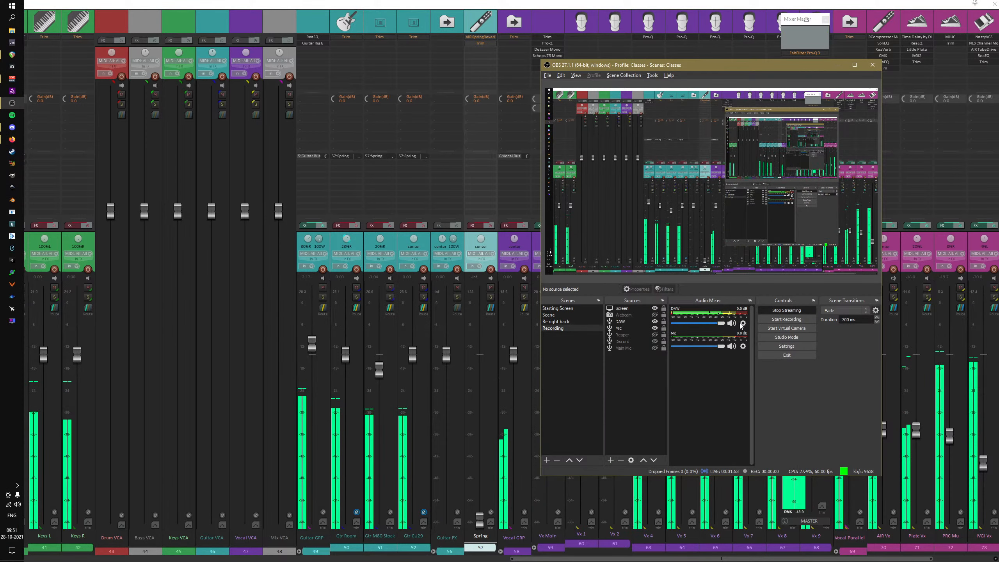
{"action": "left_click", "coordinate": [742, 323]}
{"action": "left_click", "coordinate": [762, 417]}
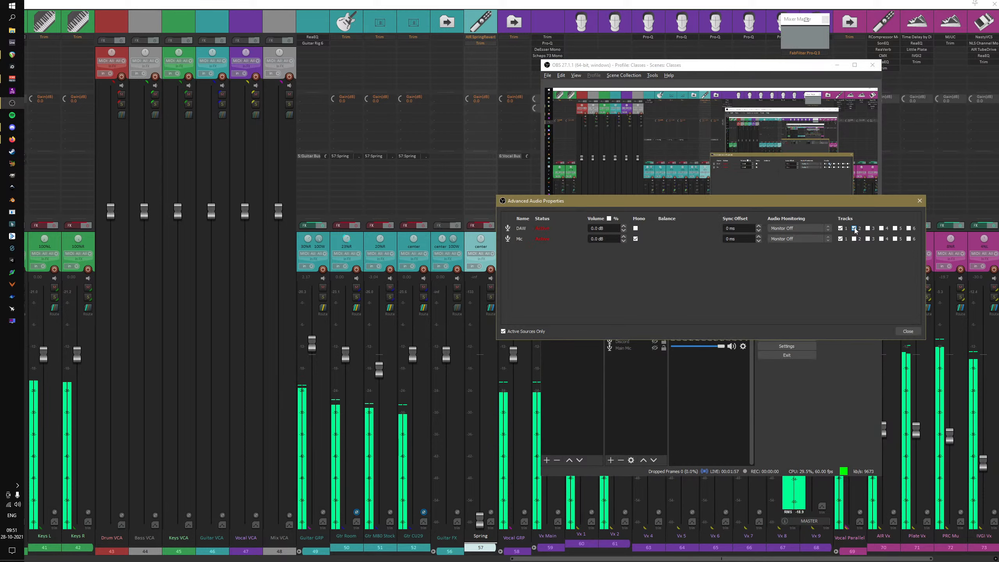
{"action": "left_click", "coordinate": [907, 332]}
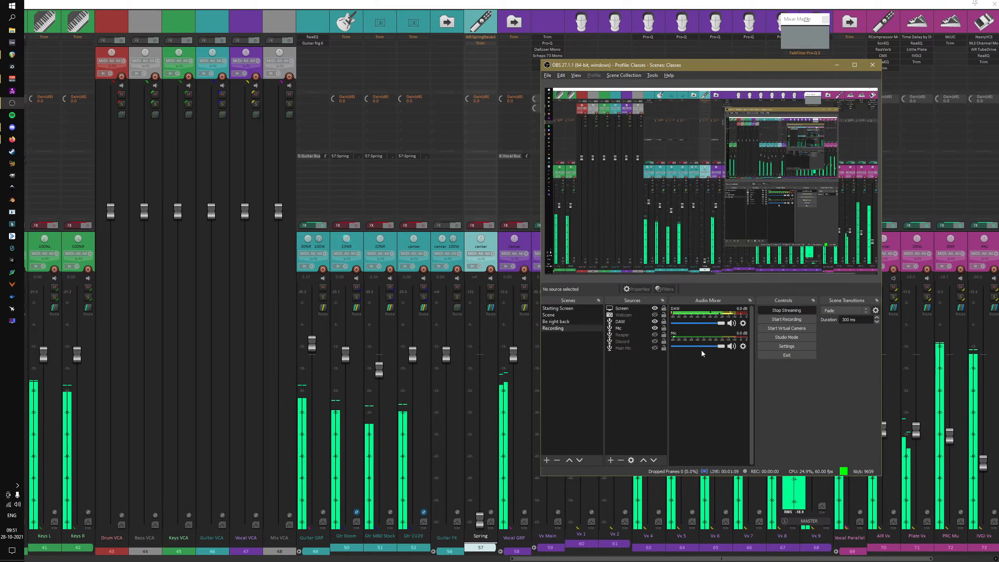
{"action": "left_click", "coordinate": [744, 346]}
{"action": "left_click", "coordinate": [765, 406]}
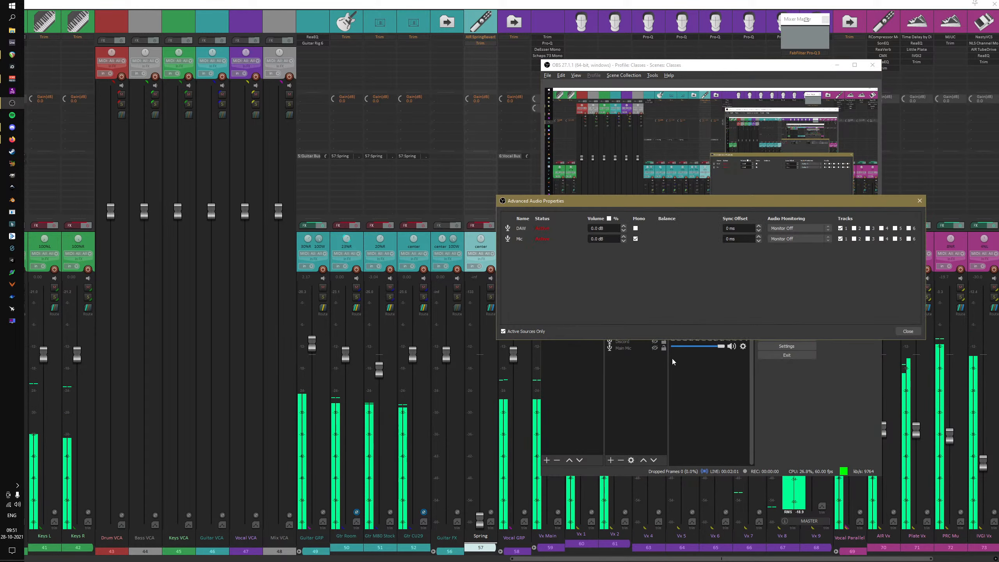
{"action": "key", "text": "Escape"}
- Set the DAW source's format to Stereo in its properties, keeping the Voicemeeter AUX Virtual ASIO device
{"action": "left_click", "coordinate": [742, 323]}
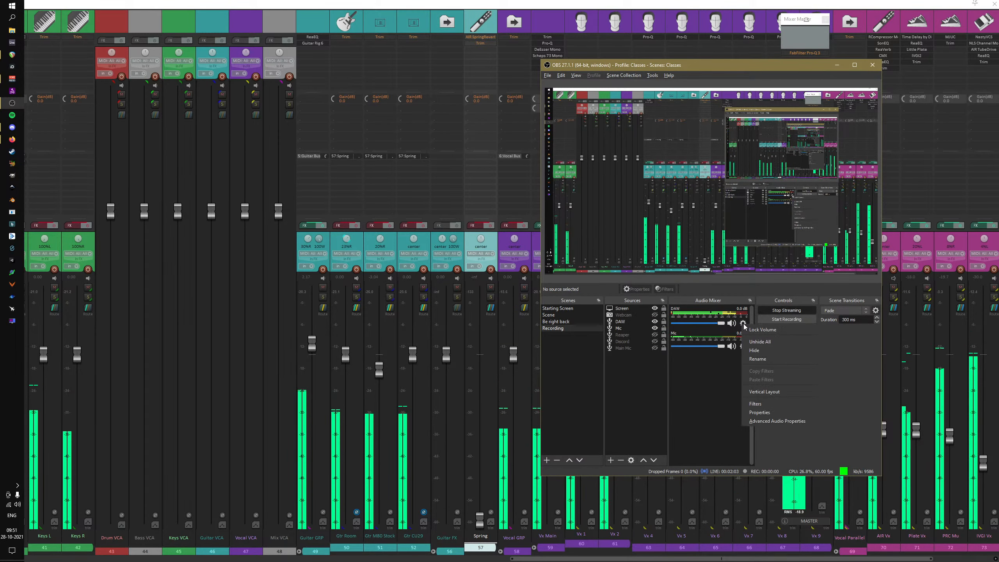
{"action": "left_click", "coordinate": [778, 410]}
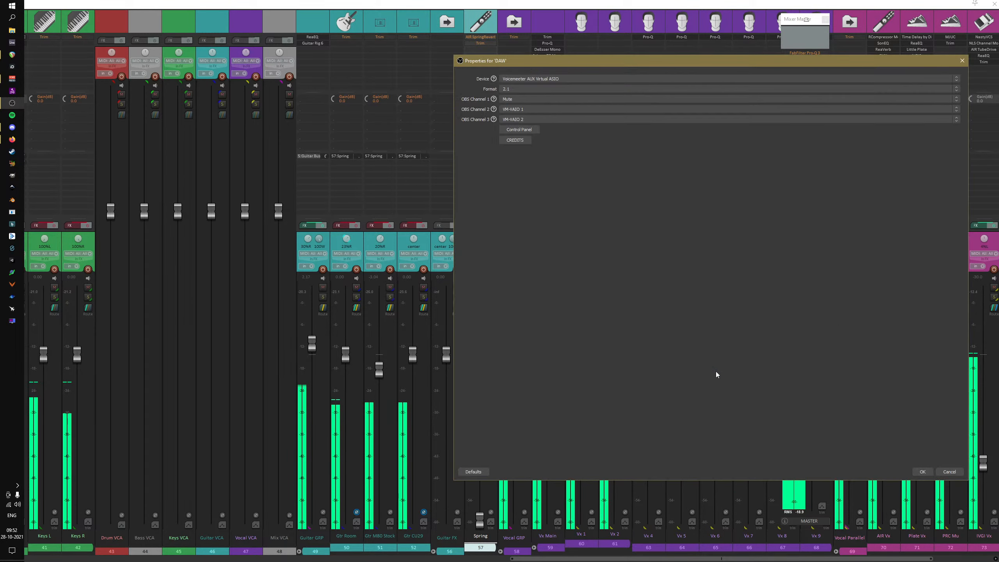
{"action": "left_click", "coordinate": [518, 79]}
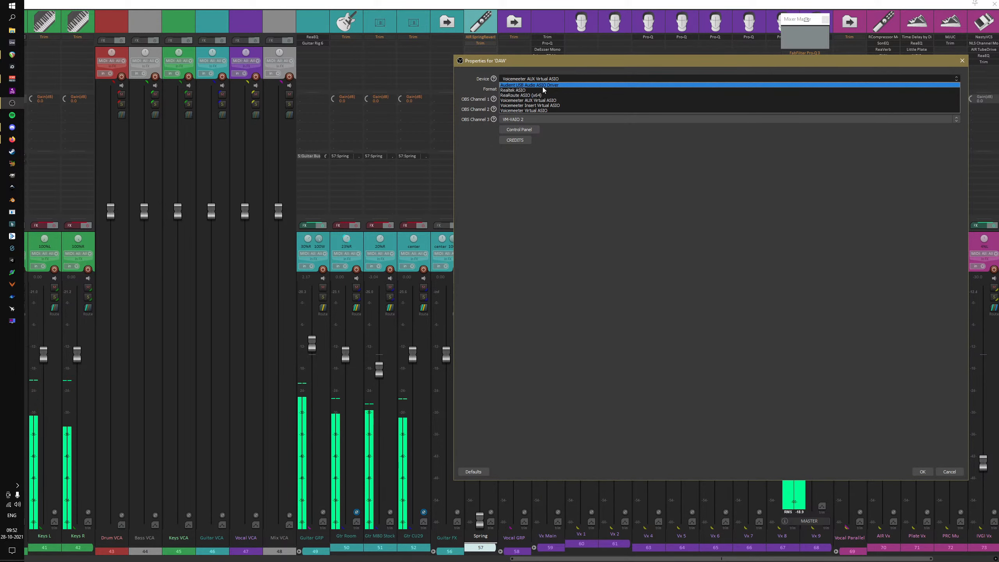
{"action": "left_click", "coordinate": [555, 156]}
{"action": "left_click", "coordinate": [525, 89]}
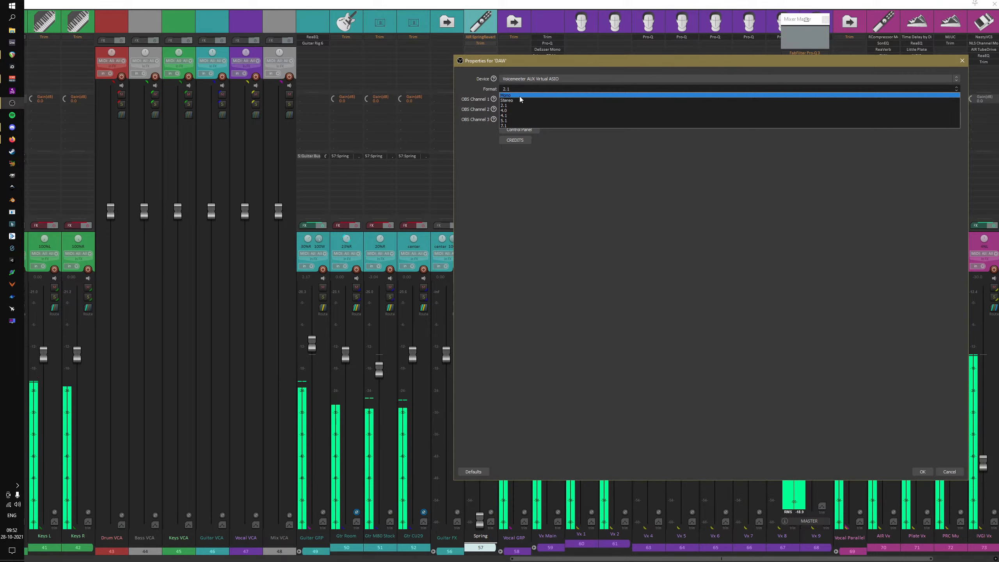
{"action": "left_click", "coordinate": [520, 100]}
- Assign VM-VAIO 1 to OBS Channel 1 and VM-VAIO 2 to OBS Channel 2, and accept the DAW source properties
{"action": "left_click", "coordinate": [520, 99]}
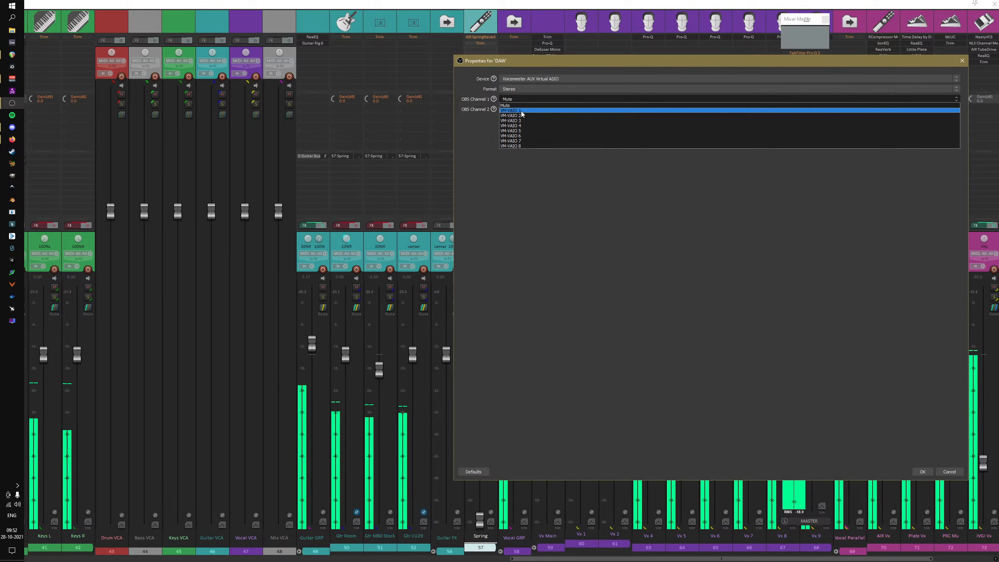
{"action": "left_click", "coordinate": [527, 153]}
{"action": "left_click", "coordinate": [524, 109]}
{"action": "left_click", "coordinate": [526, 128]}
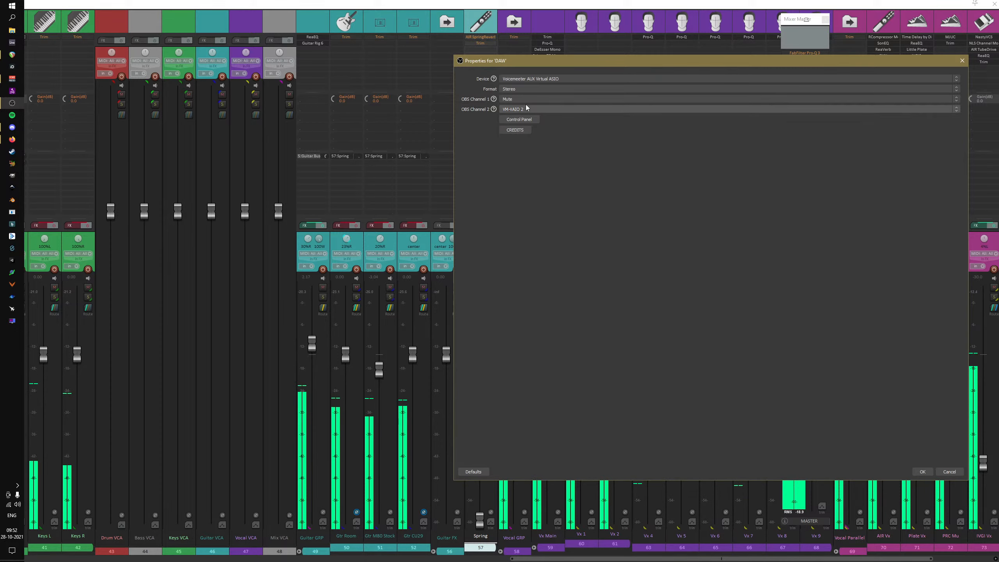
{"action": "left_click", "coordinate": [525, 101]}
{"action": "left_click", "coordinate": [522, 111]}
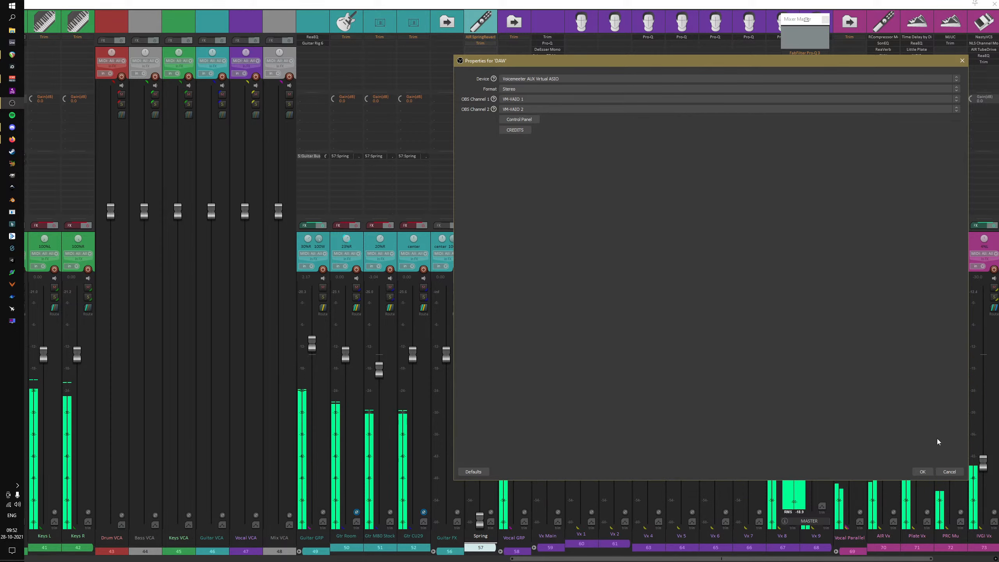
{"action": "left_click", "coordinate": [921, 471]}
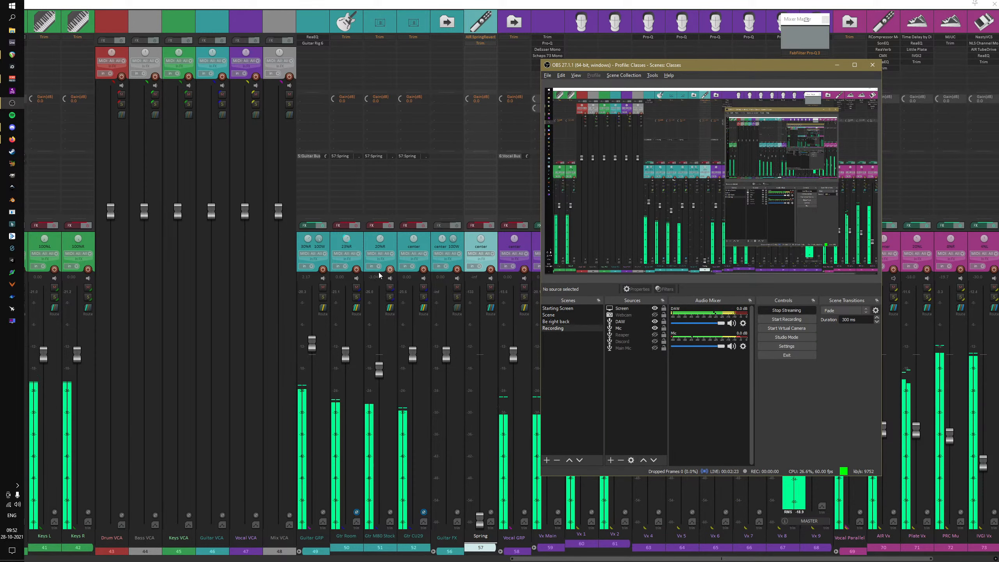
- Return to the REAPER mixer and test the master's stereo output by panning it 100% left and back to center
{"action": "left_click", "coordinate": [327, 244]}
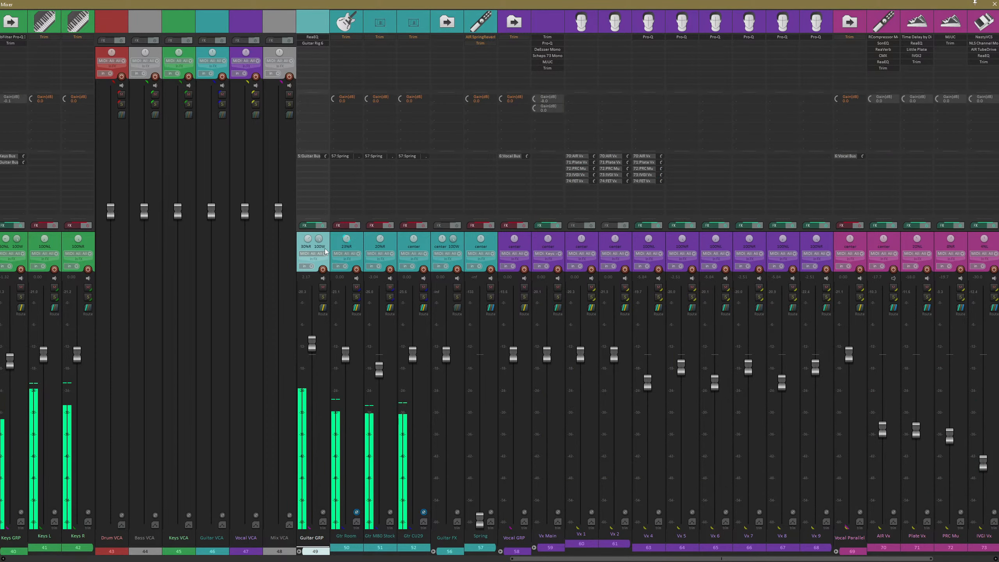
{"action": "left_click_drag", "start_coordinate": [805, 241], "coordinate": [795, 234]}
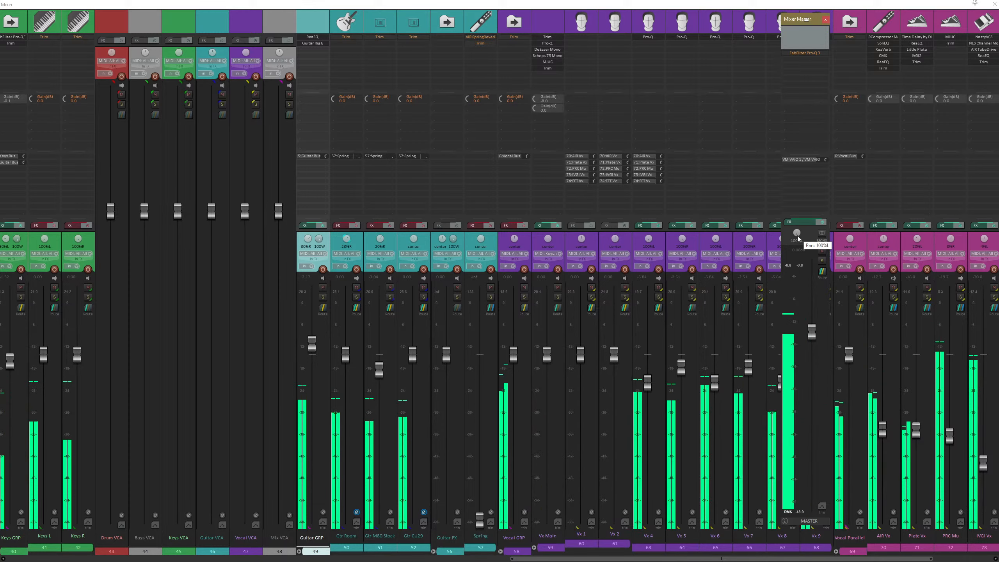
{"action": "left_click_drag", "start_coordinate": [798, 236], "coordinate": [797, 236]}
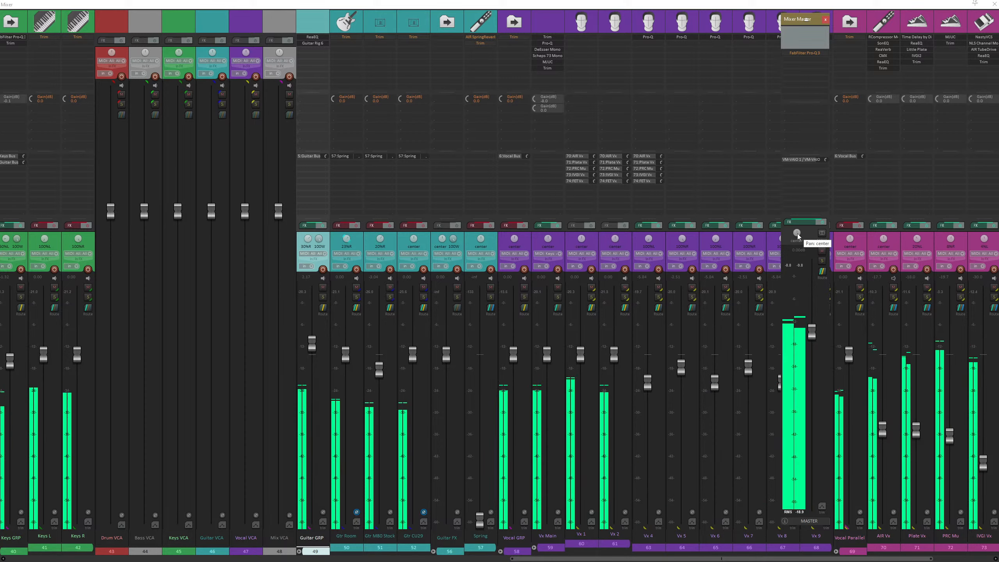
{"action": "double_click", "coordinate": [798, 233]}
- Close the floating Mixer Master window and switch to the YouTube Studio livestream page in the browser
{"action": "left_click", "coordinate": [825, 20]}
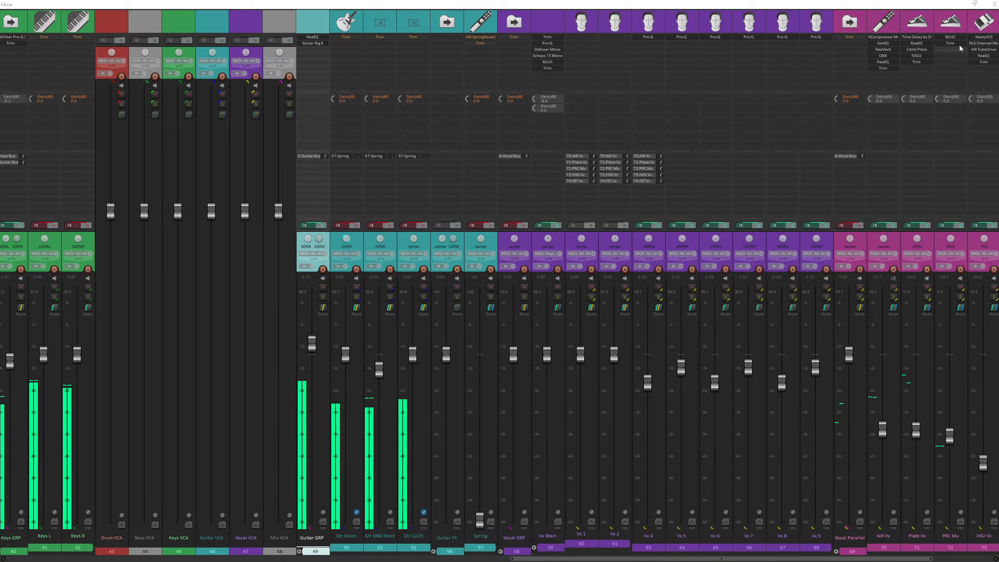
{"action": "key", "text": "alt+Tab"}
{"action": "key", "text": "alt+Tab"}
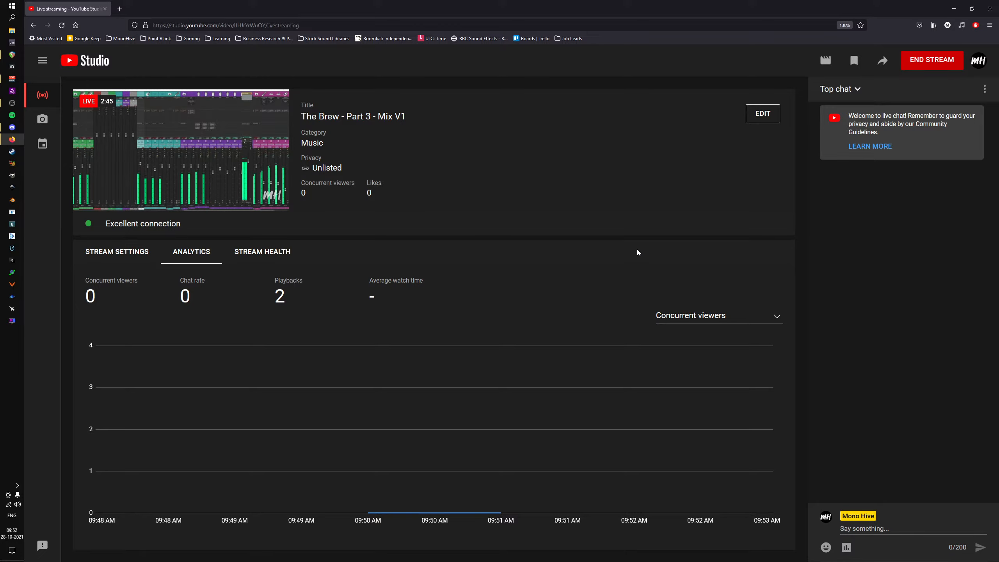
- Switch back to the REAPER mixer and walk through the Mix, Drum, Bass, Keys, Guitar and Vocal bus strips, selecting each one
{"action": "key", "text": "alt+Tab"}
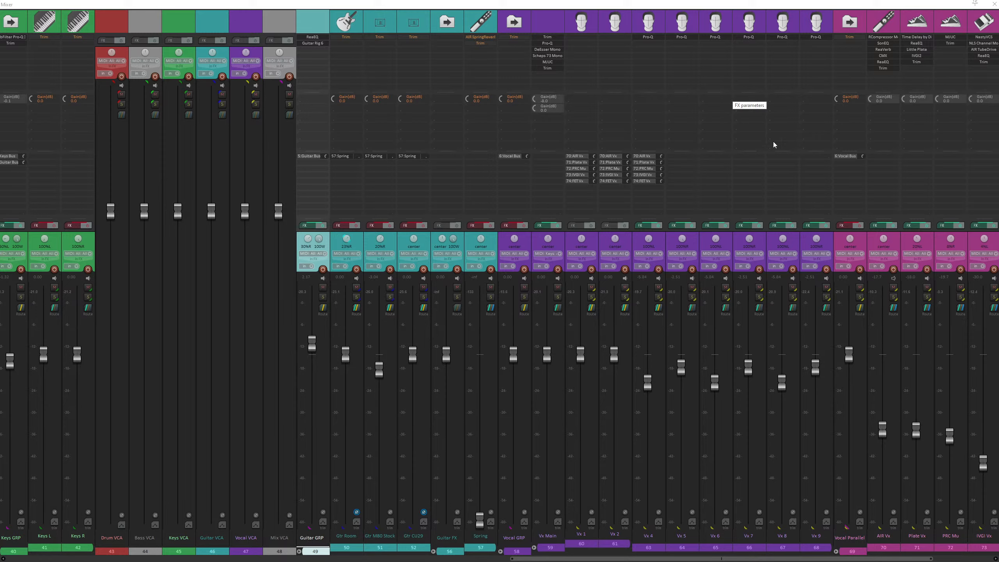
{"action": "left_click_drag", "start_coordinate": [563, 558], "coordinate": [61, 558]}
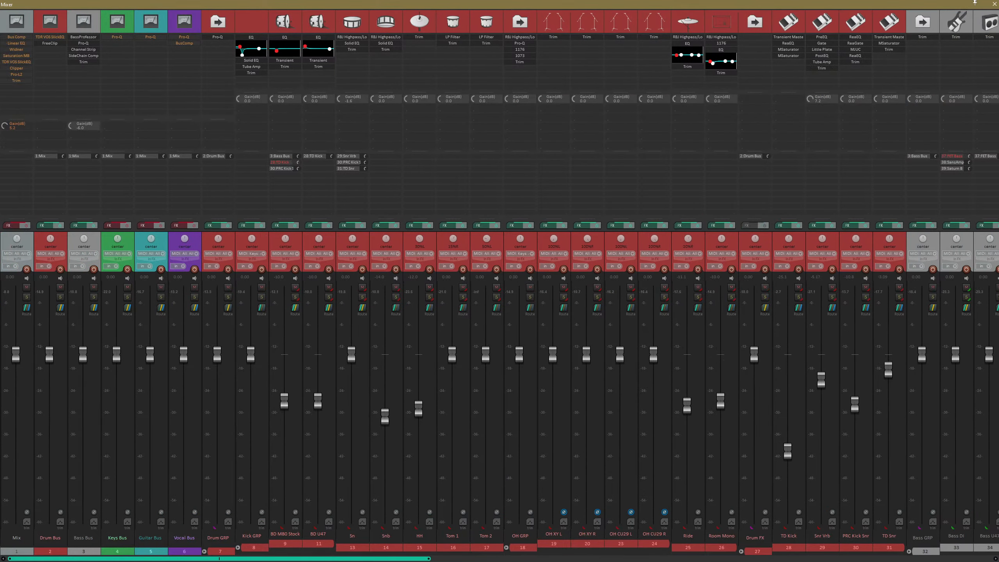
{"action": "left_click", "coordinate": [177, 547]}
{"action": "left_click", "coordinate": [151, 546]}
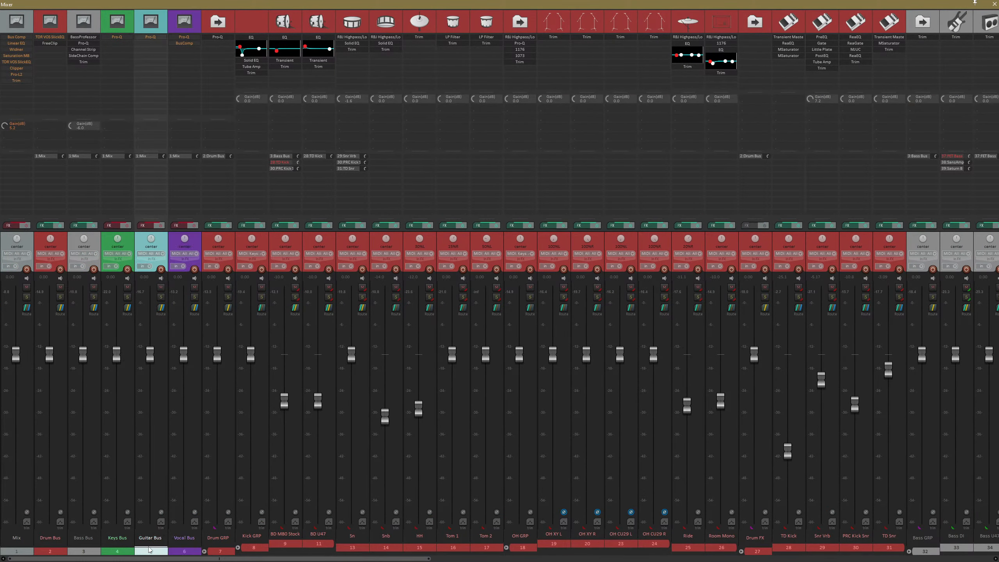
{"action": "left_click", "coordinate": [119, 546]}
{"action": "left_click", "coordinate": [90, 546]}
{"action": "left_click", "coordinate": [51, 546]}
{"action": "left_click", "coordinate": [26, 545]}
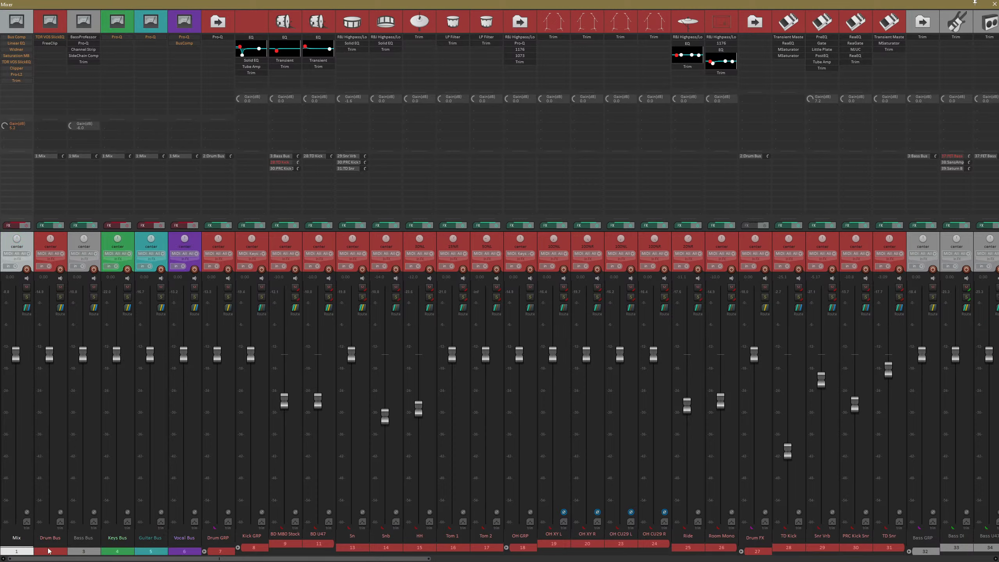
{"action": "left_click", "coordinate": [58, 550]}
{"action": "left_click", "coordinate": [88, 547]}
{"action": "left_click", "coordinate": [120, 547]}
{"action": "left_click", "coordinate": [171, 546]}
{"action": "left_click", "coordinate": [147, 547]}
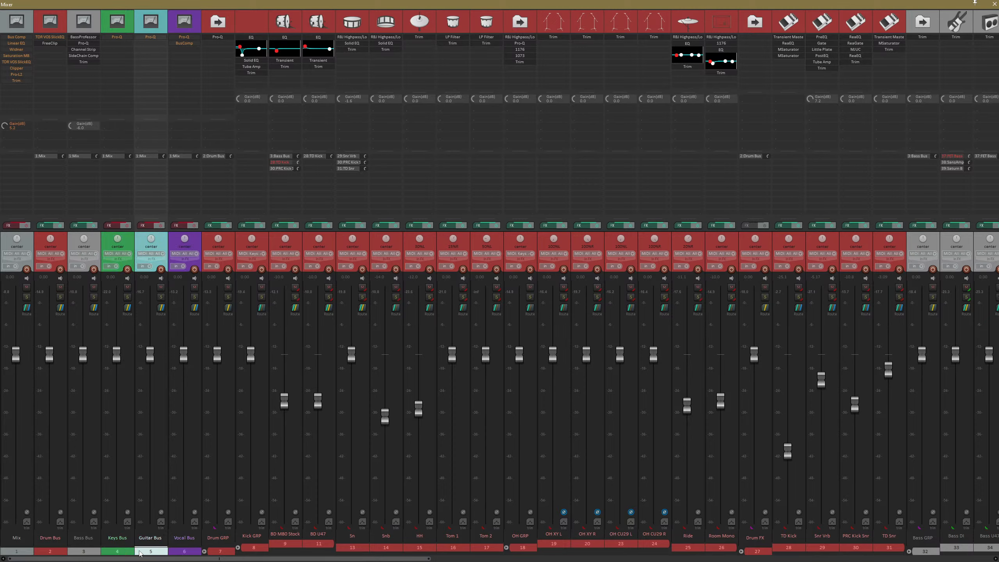
{"action": "left_click", "coordinate": [117, 547]}
{"action": "left_click", "coordinate": [85, 546]}
{"action": "left_click", "coordinate": [49, 545]}
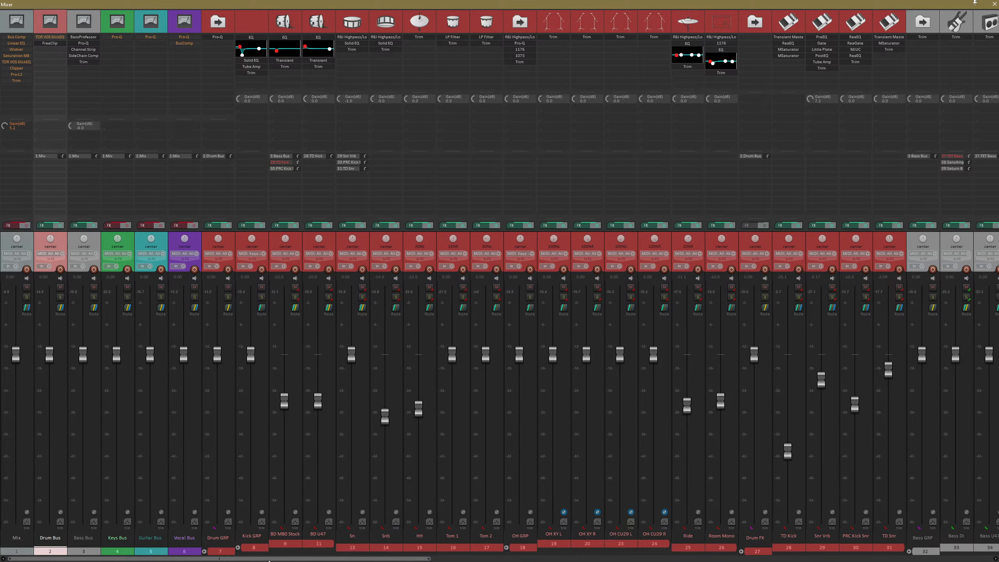
- Walk through the first drum channels by selecting the Drum GRP, Kick GRP and BD M80 Stock strips
{"action": "left_click_drag", "start_coordinate": [332, 558], "coordinate": [222, 553]}
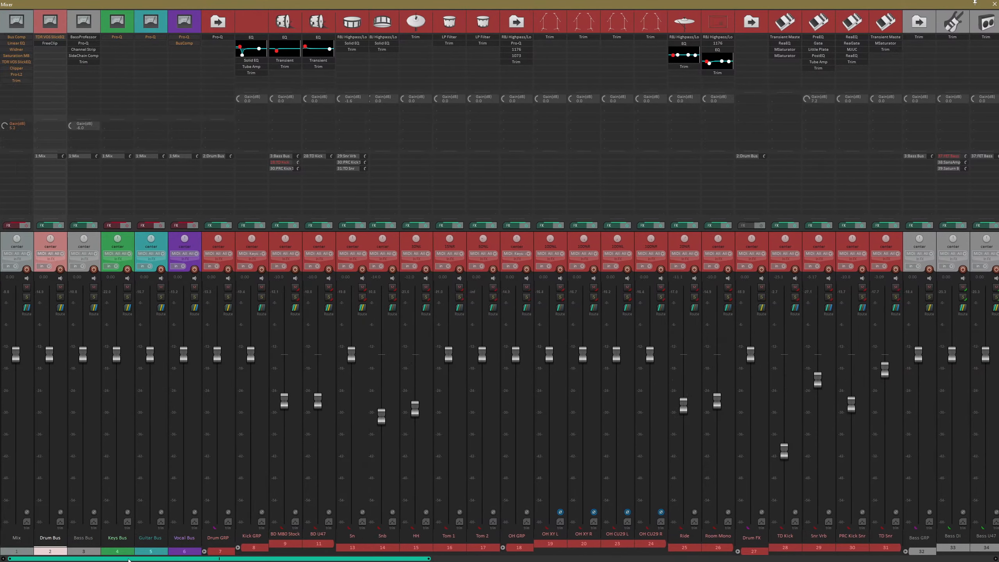
{"action": "left_click", "coordinate": [222, 550]}
{"action": "left_click", "coordinate": [256, 546]}
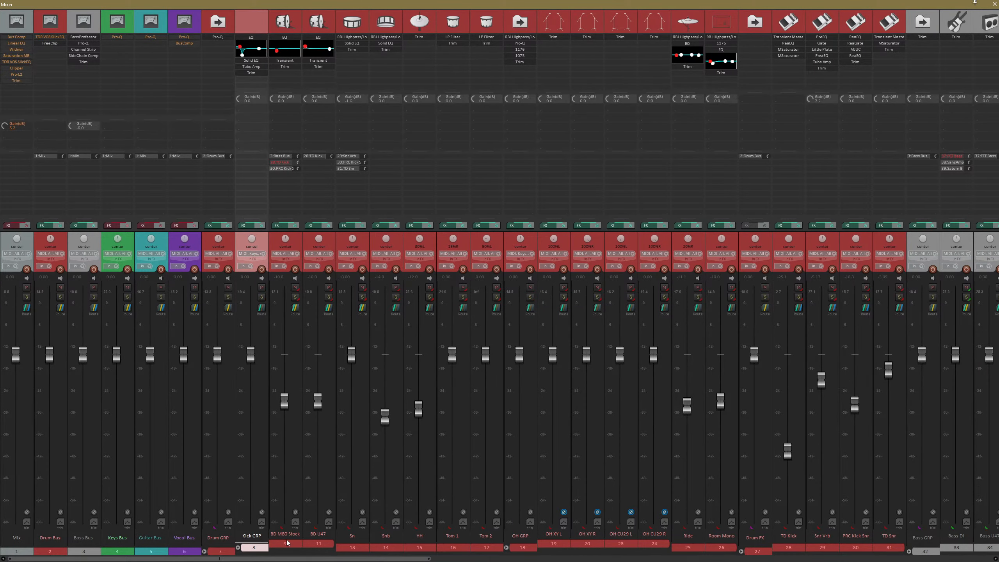
{"action": "left_click", "coordinate": [289, 543]}
{"action": "left_click_drag", "start_coordinate": [319, 555], "coordinate": [244, 554]}
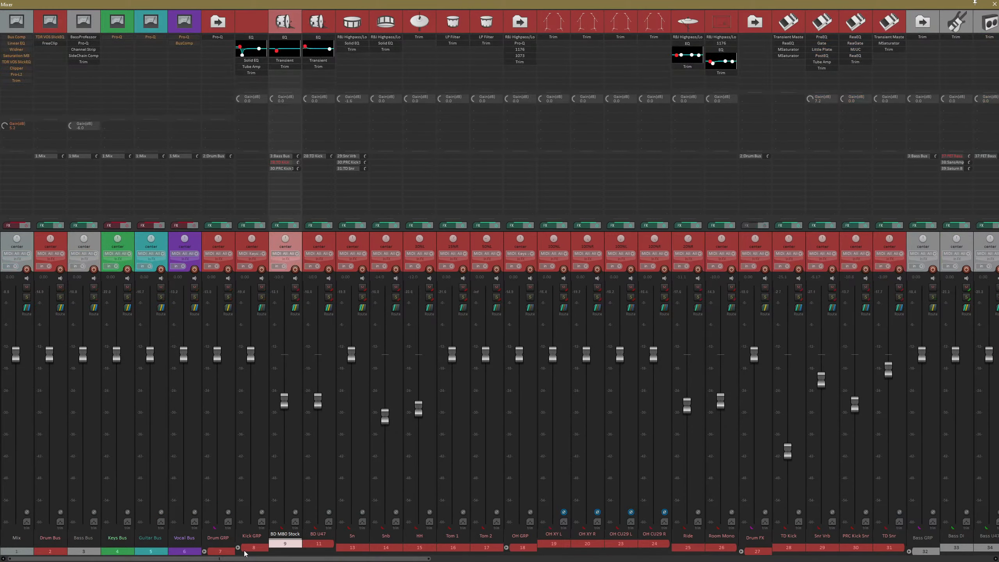
- Solo the Drum GRP track and start playback to listen to the drums alone
{"action": "left_click", "coordinate": [262, 296]}
{"action": "left_click", "coordinate": [260, 297]}
{"action": "left_click", "coordinate": [228, 297]}
{"action": "key", "text": "space"}
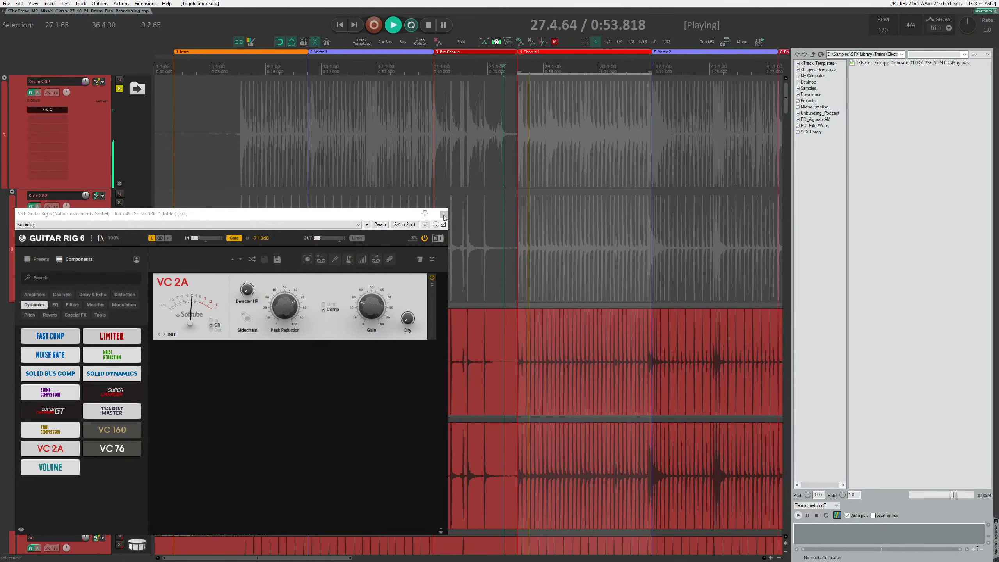
- Close the Guitar Rig 6 window and check the YouTube Studio livestream page before returning to REAPER
{"action": "left_click", "coordinate": [443, 215]}
{"action": "key", "text": "alt+Tab"}
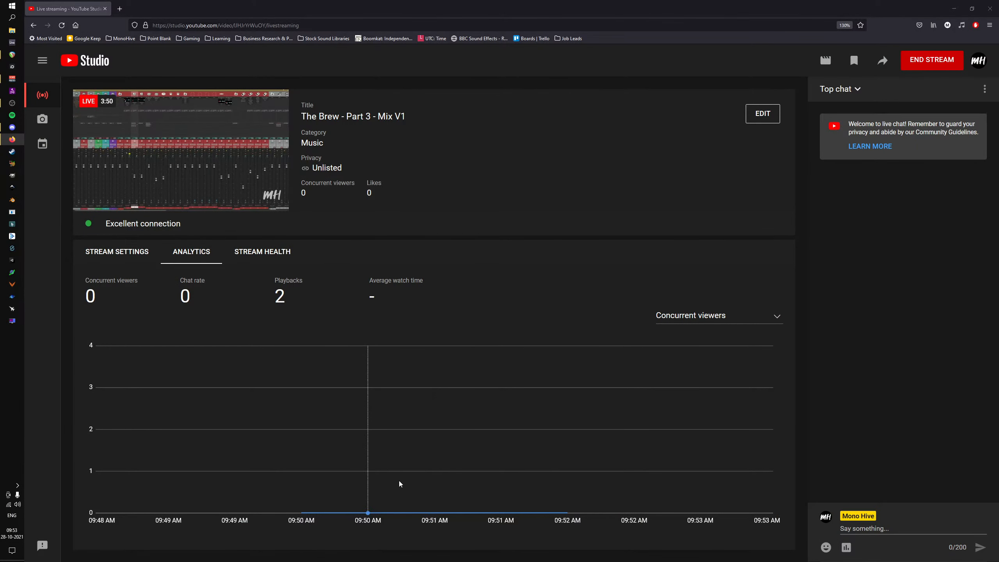
{"action": "key", "text": "alt+Tab"}
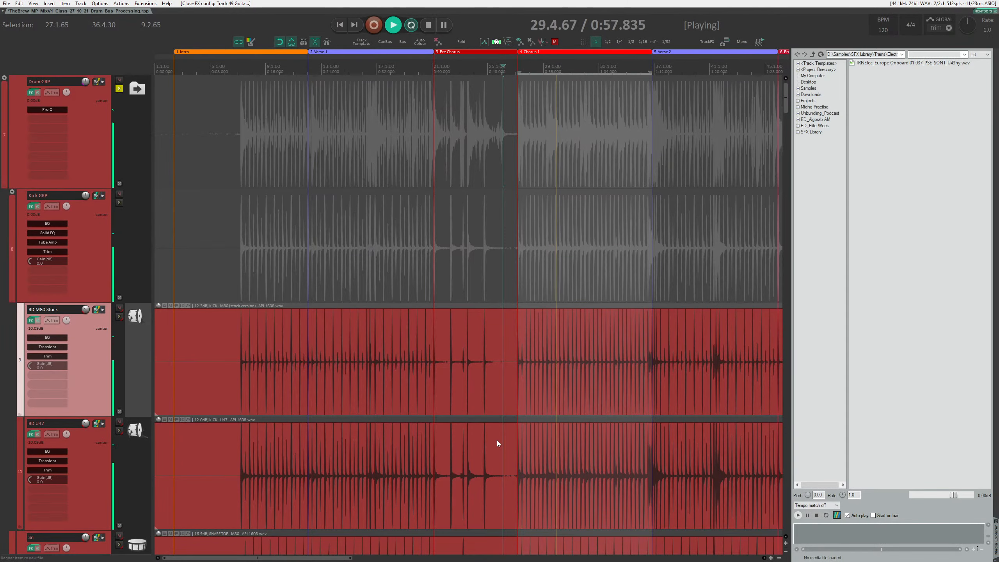
- Close the Media Explorer and look through the drum tracks in the arrangement, from Kick GRP to the hi-hat and back
{"action": "key", "text": "ctrl+alt+x"}
{"action": "left_click", "coordinate": [103, 276]}
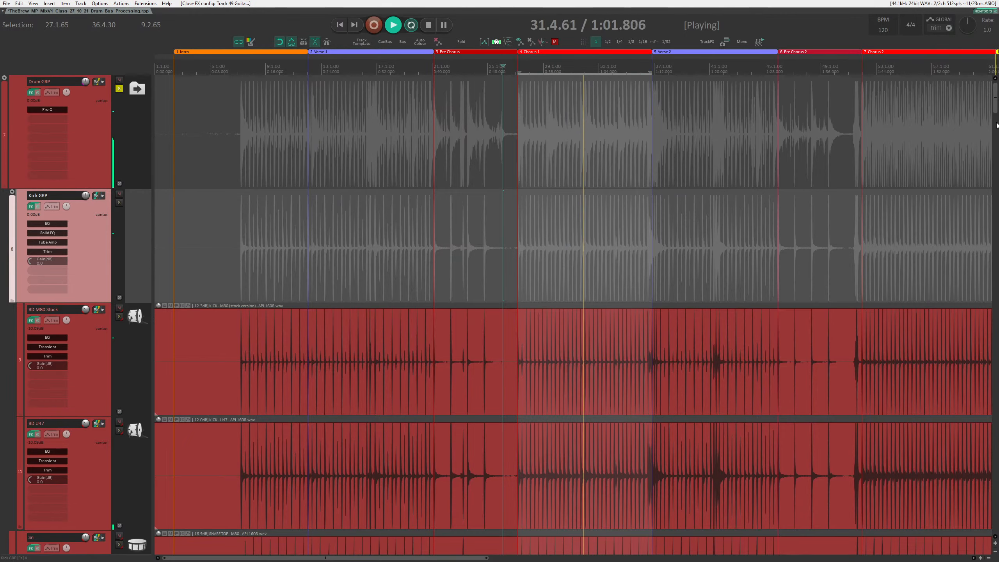
{"action": "scroll", "coordinate": [997, 125], "scroll_direction": "down", "scroll_amount": 3}
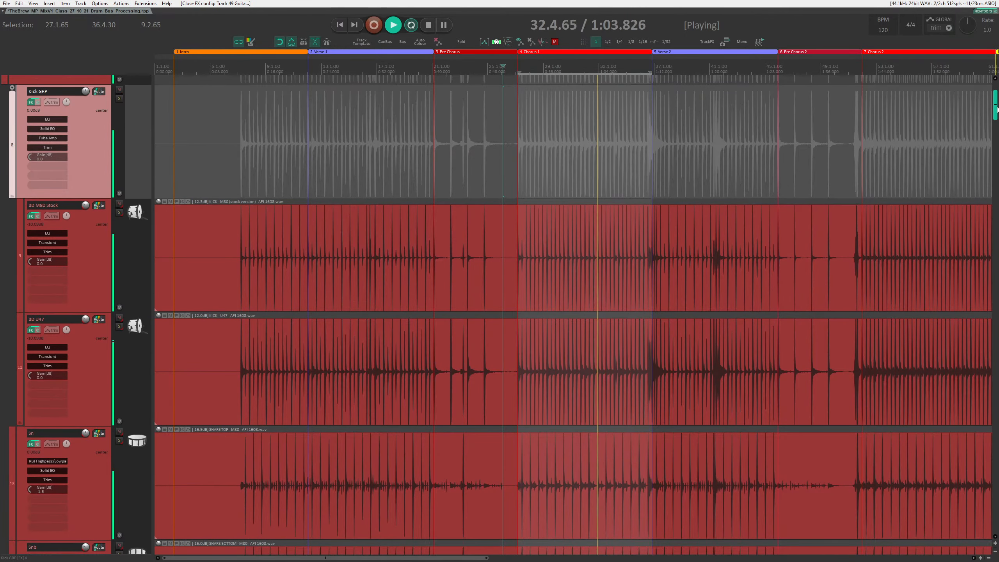
{"action": "scroll", "coordinate": [997, 110], "scroll_direction": "down", "scroll_amount": 5}
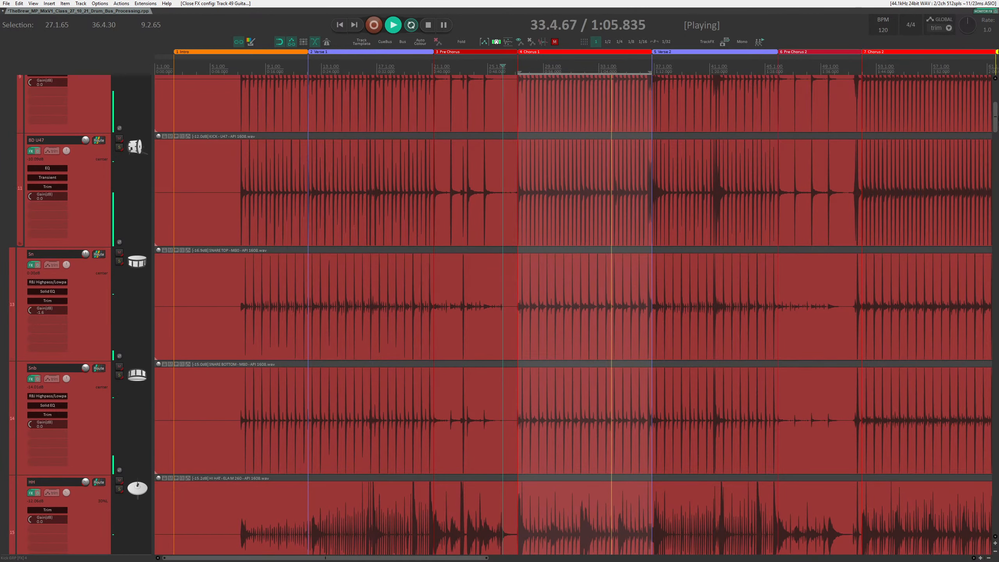
{"action": "left_click_drag", "start_coordinate": [996, 118], "coordinate": [997, 98]}
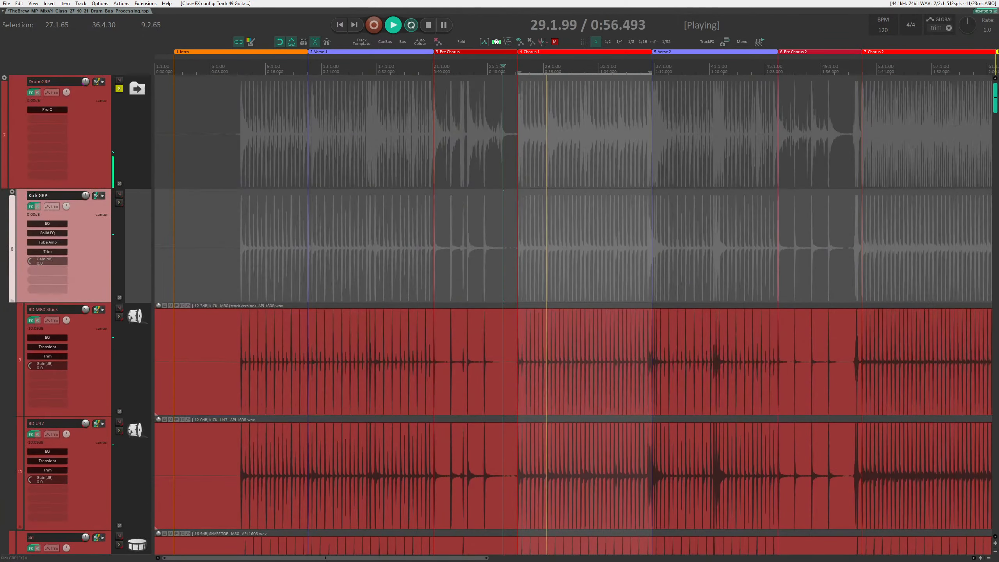
- Unsolo the Drum GRP track with playback stopped and reopen the mixer
{"action": "key", "text": "space"}
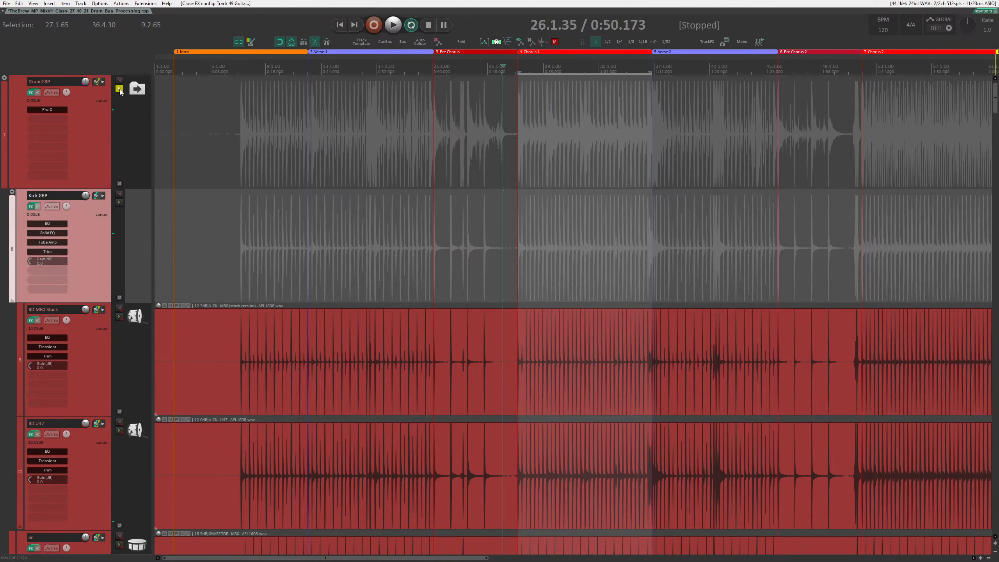
{"action": "left_click", "coordinate": [119, 89]}
{"action": "key", "text": "ctrl+m"}
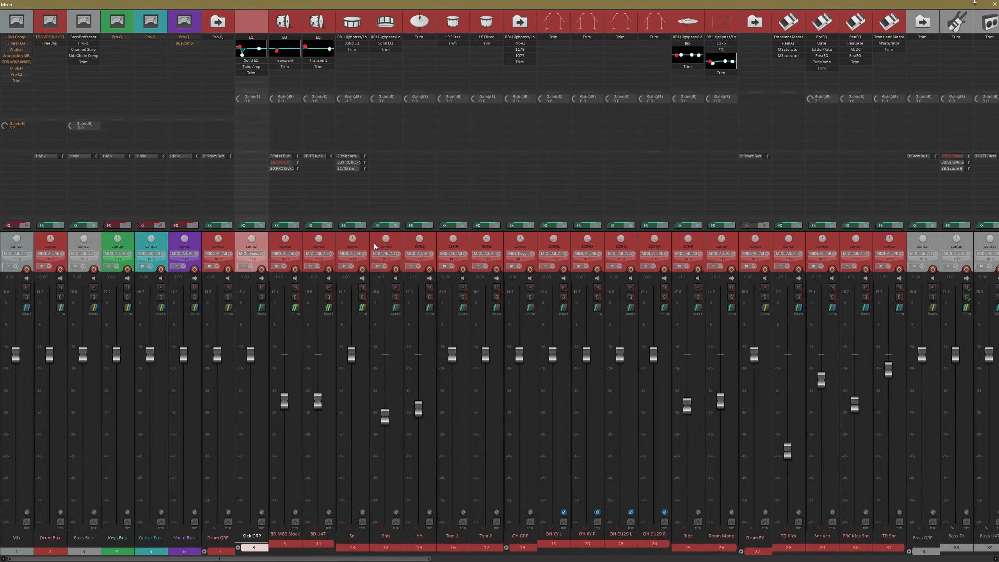
- Compare the Drum Bus and Drum GRP strips in the mixer by selecting them alternately
{"action": "left_click", "coordinate": [44, 551]}
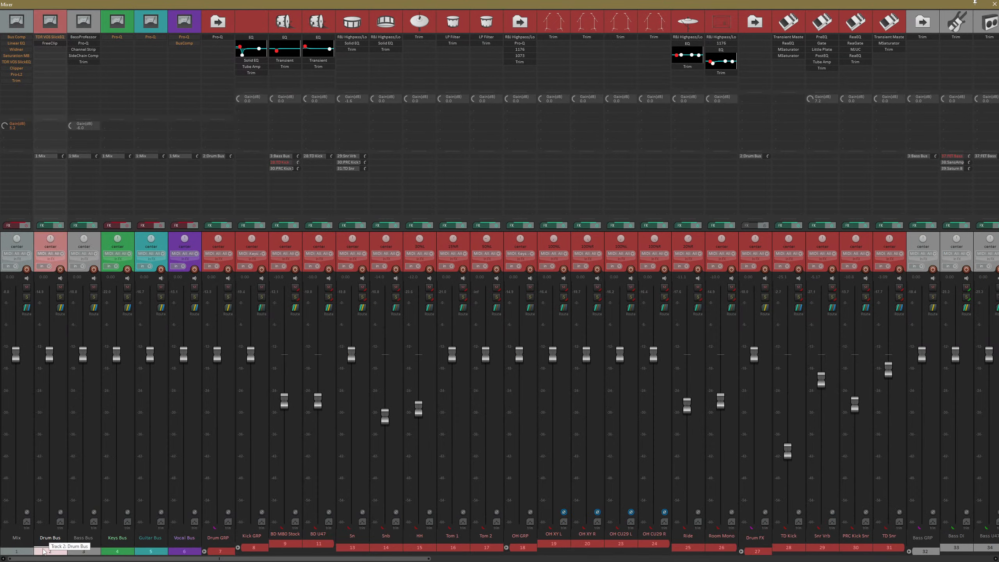
{"action": "left_click", "coordinate": [229, 242]}
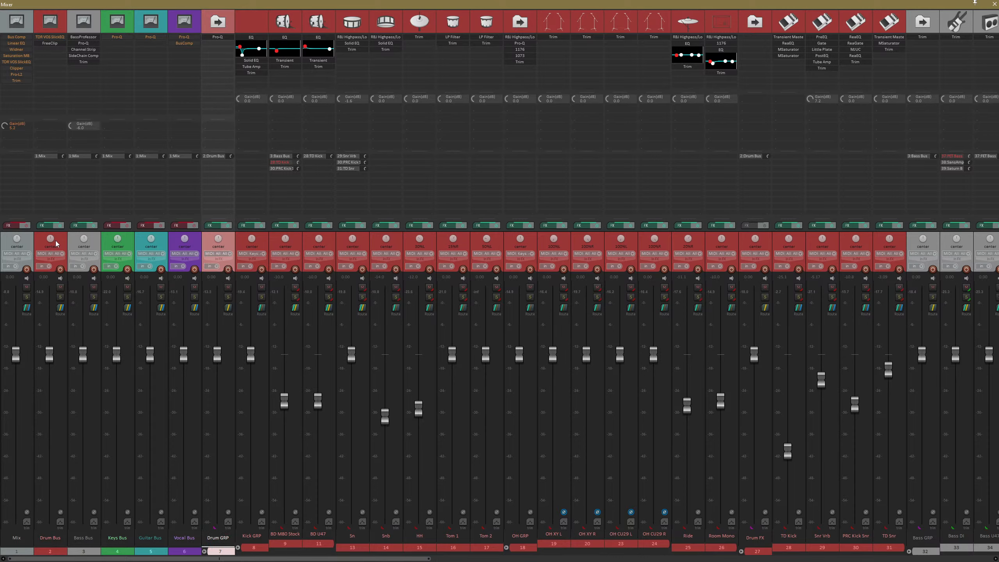
{"action": "left_click", "coordinate": [55, 241]}
{"action": "left_click", "coordinate": [226, 243]}
{"action": "left_click", "coordinate": [58, 245]}
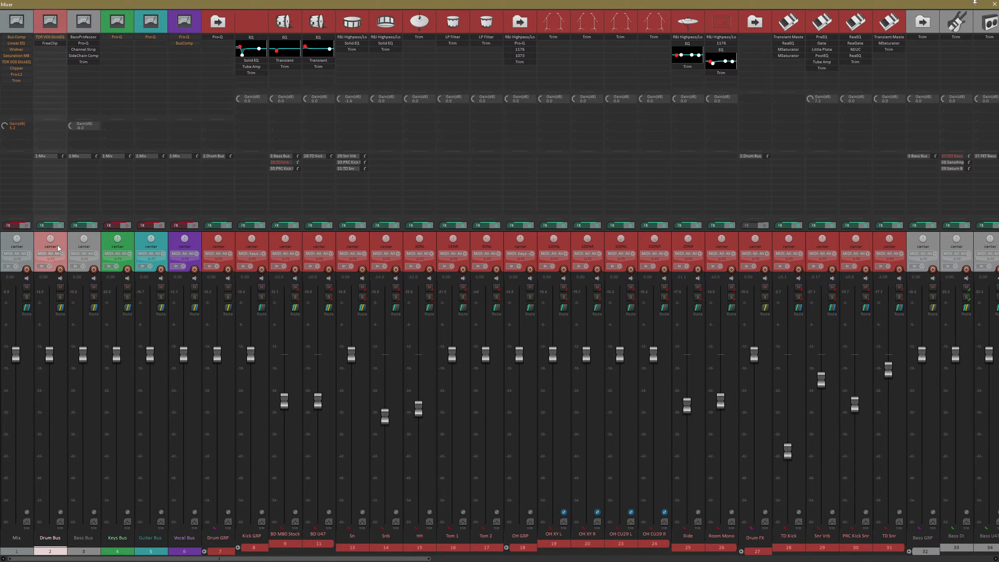
{"action": "left_click", "coordinate": [222, 242]}
{"action": "left_click", "coordinate": [56, 243]}
- Bypass the effects on both the Drum GRP and Drum Bus tracks, leaving Drum GRP selected
{"action": "left_click", "coordinate": [238, 243]}
{"action": "left_click", "coordinate": [225, 245]}
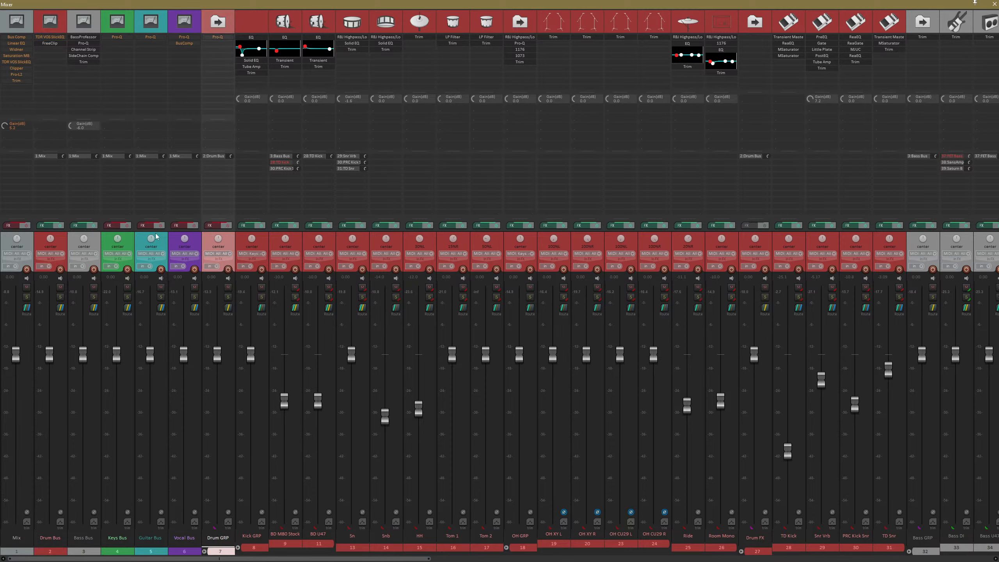
{"action": "left_click", "coordinate": [61, 225]}
{"action": "left_click", "coordinate": [67, 247]}
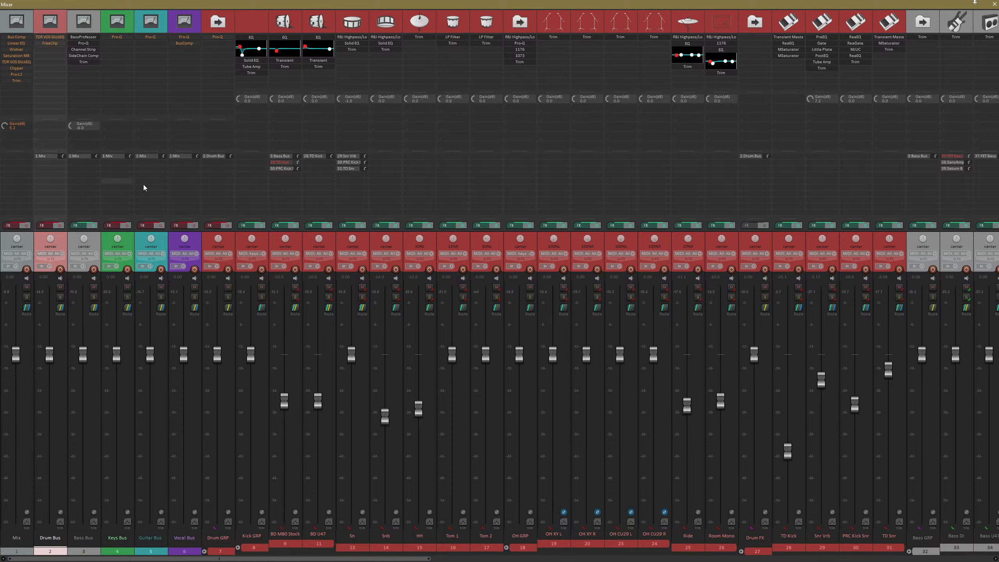
{"action": "left_click", "coordinate": [229, 239]}
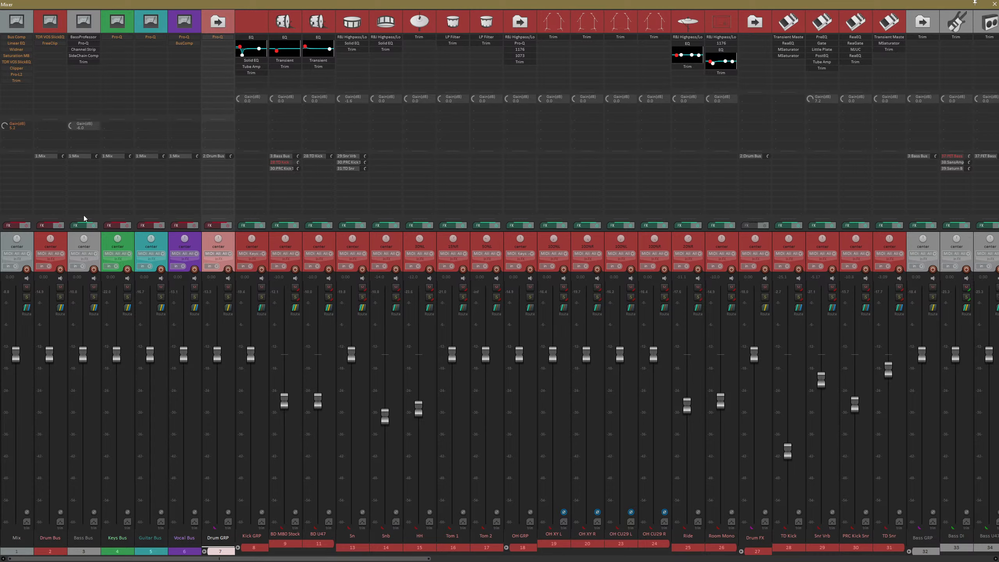
{"action": "left_click", "coordinate": [59, 241]}
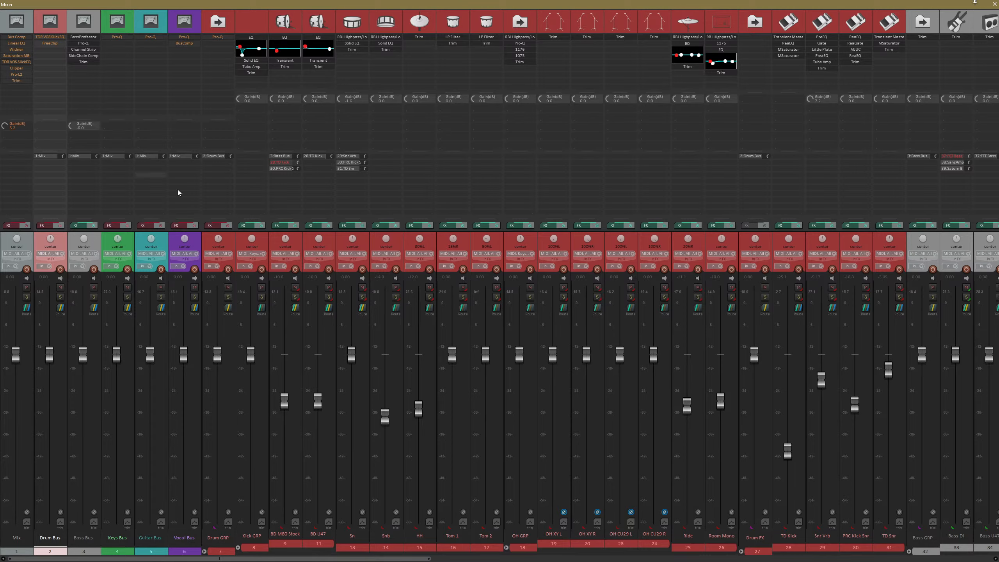
{"action": "left_click", "coordinate": [228, 242]}
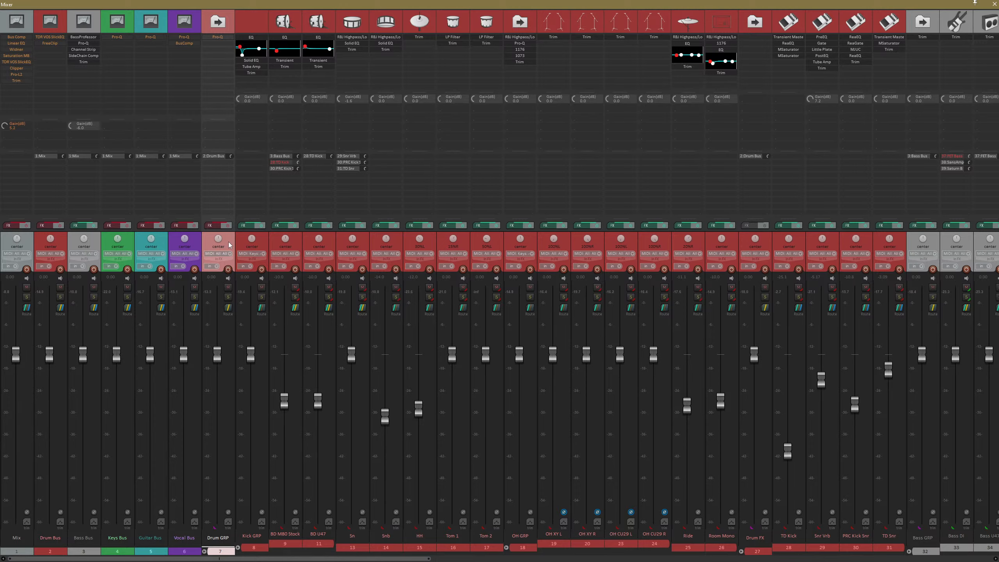
- Solo the Drum GRP track and play the arrangement from the start of Chorus 1
{"action": "left_click", "coordinate": [228, 297]}
{"action": "key", "text": "space"}
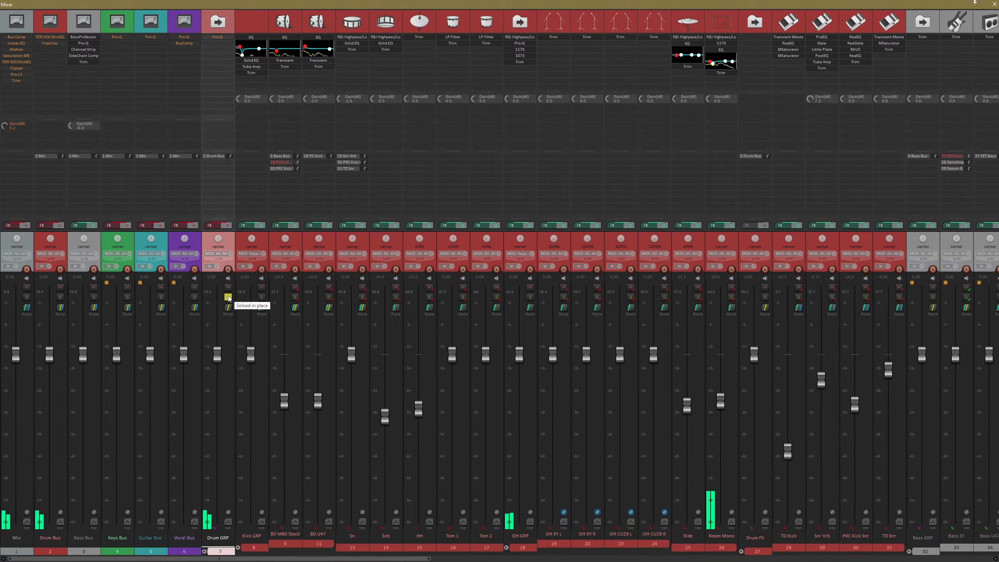
{"action": "key", "text": "ctrl+m"}
{"action": "key", "text": "space"}
{"action": "left_click", "coordinate": [517, 88]}
{"action": "key", "text": "space"}
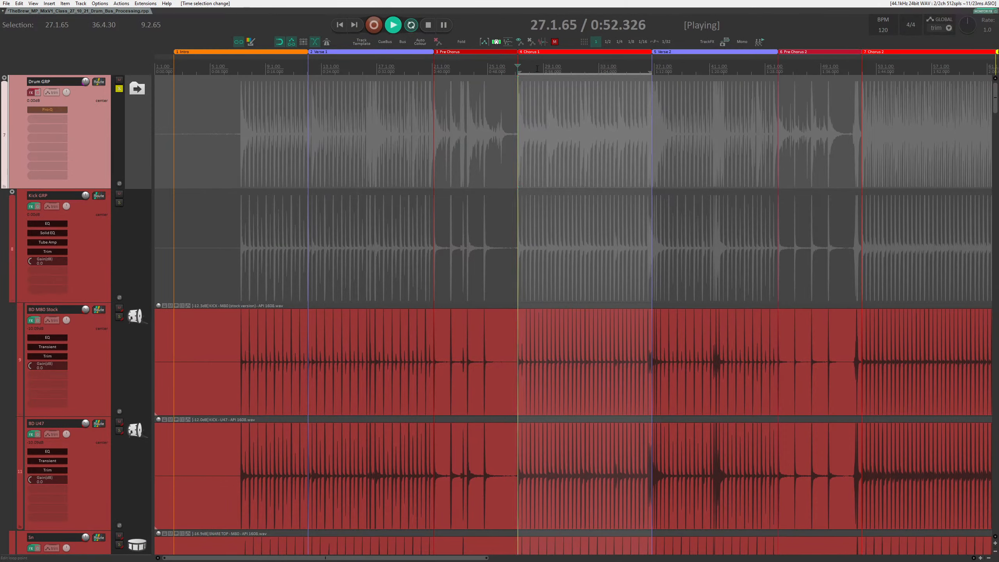
- Reopen the mixer during playback and re-enable the effects on the Drum GRP track
{"action": "key", "text": "alt+Tab"}
{"action": "key", "text": "alt+Tab"}
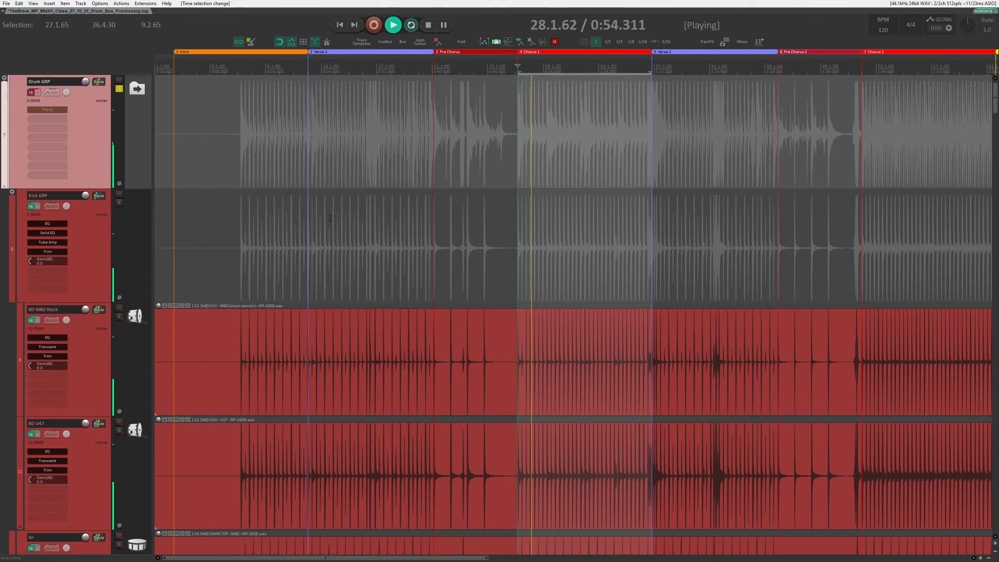
{"action": "key", "text": "ctrl+m"}
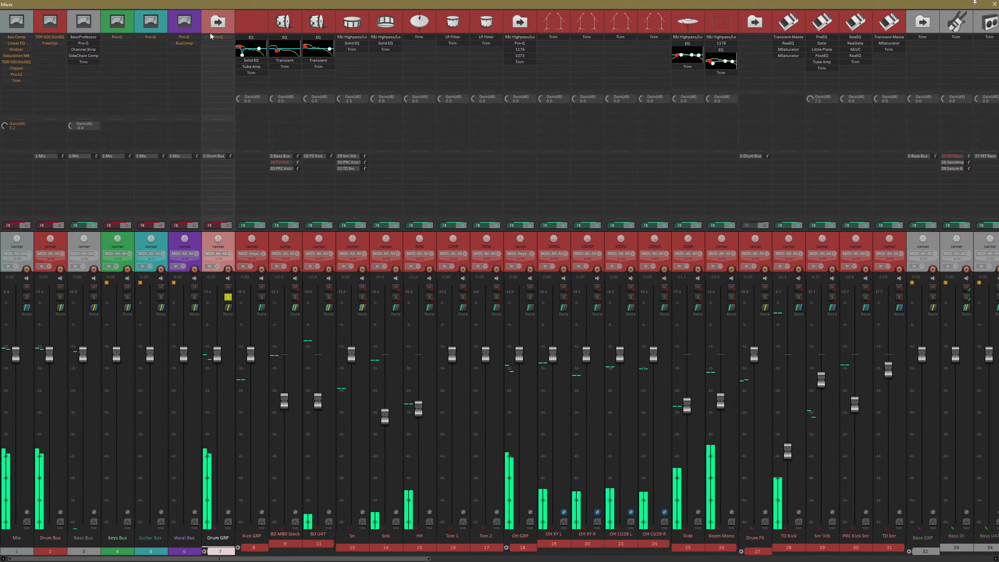
{"action": "left_click", "coordinate": [227, 225]}
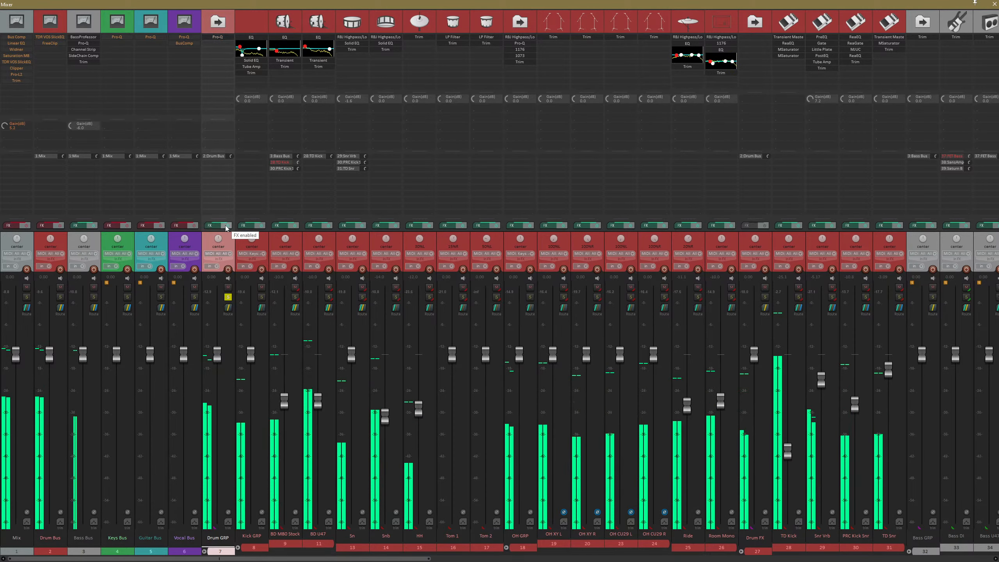
- Examine the EQ band in the Drum GRP's Pro-Q, and toggle the track's effects bypass to compare the sound
{"action": "left_click", "coordinate": [218, 37]}
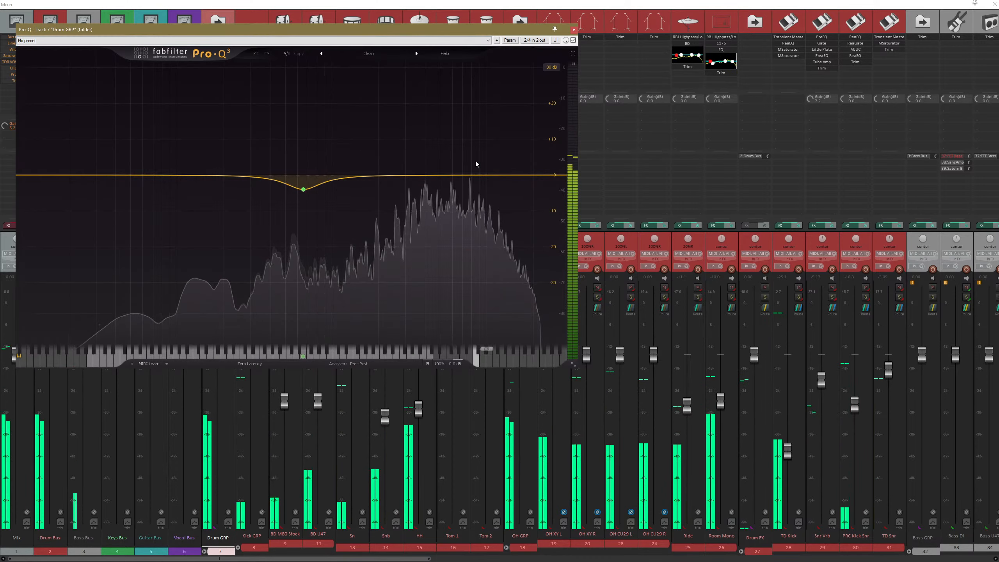
{"action": "left_click_drag", "start_coordinate": [395, 30], "coordinate": [695, 54]}
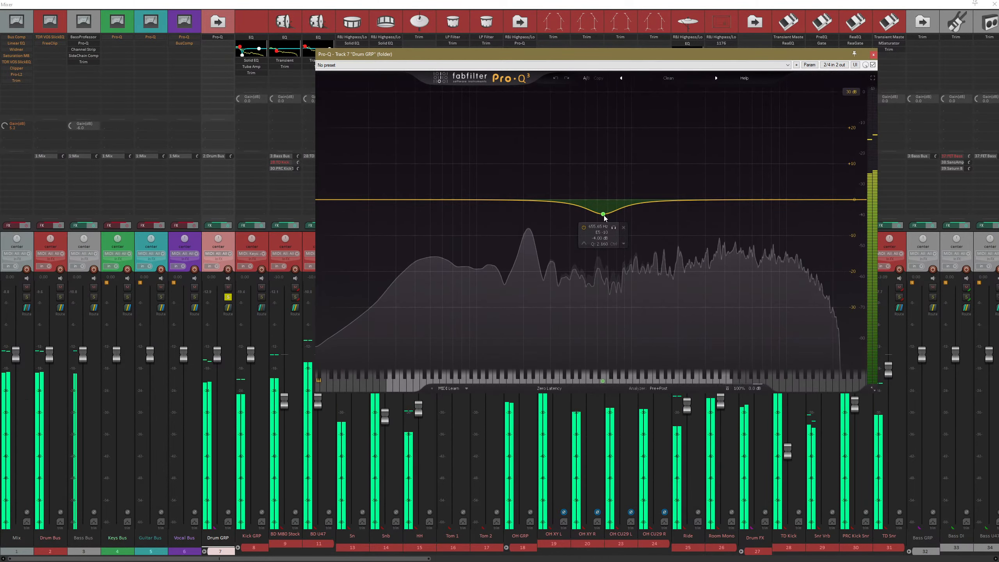
{"action": "left_click", "coordinate": [872, 54]}
{"action": "left_click", "coordinate": [231, 226]}
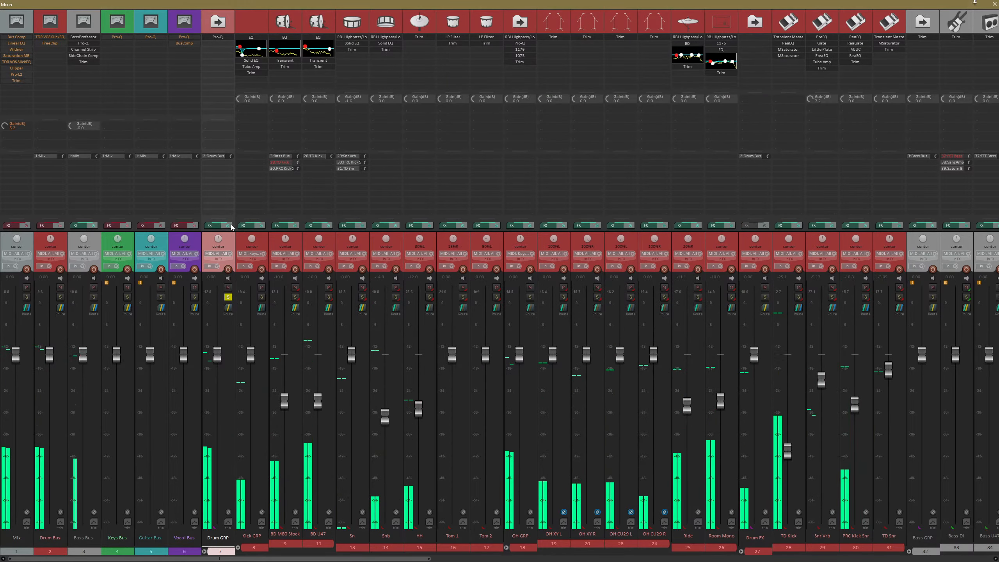
{"action": "left_click", "coordinate": [231, 226]}
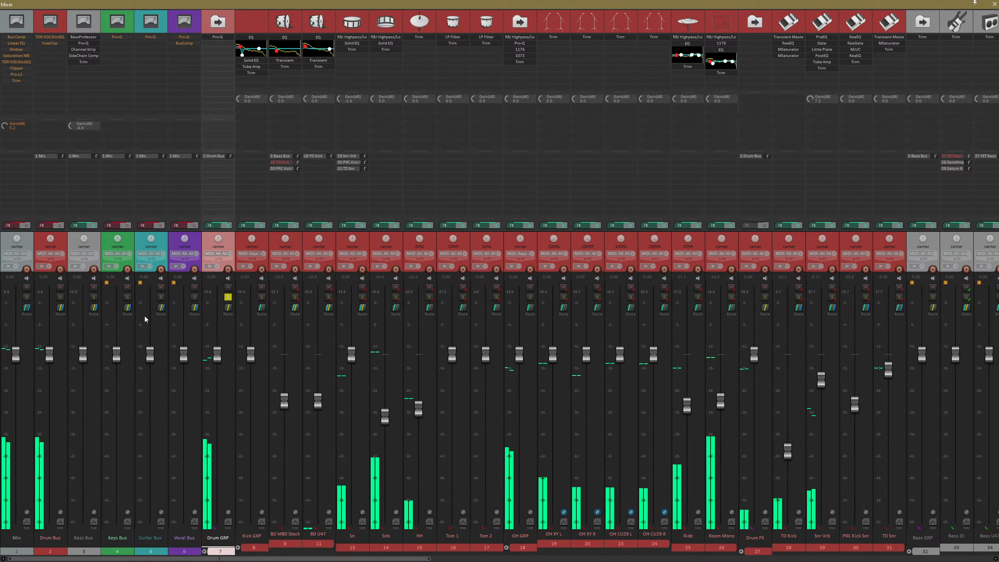
- Open the FreeClip plug-in on the Drum Bus and place its window over the middle of the mixer
{"action": "left_click", "coordinate": [50, 43]}
{"action": "left_click_drag", "start_coordinate": [187, 29], "coordinate": [589, 69]}
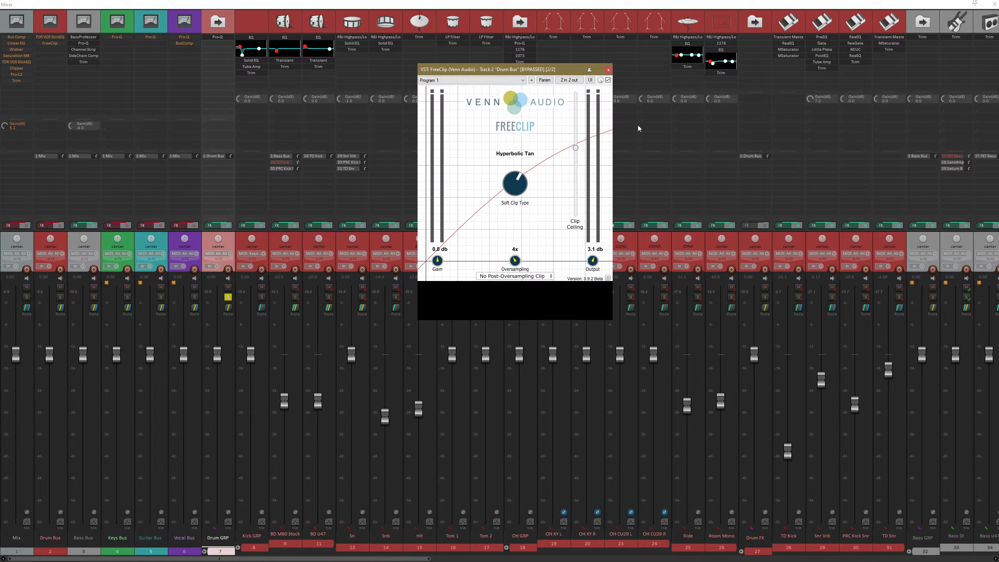
{"action": "left_click_drag", "start_coordinate": [573, 69], "coordinate": [598, 71]}
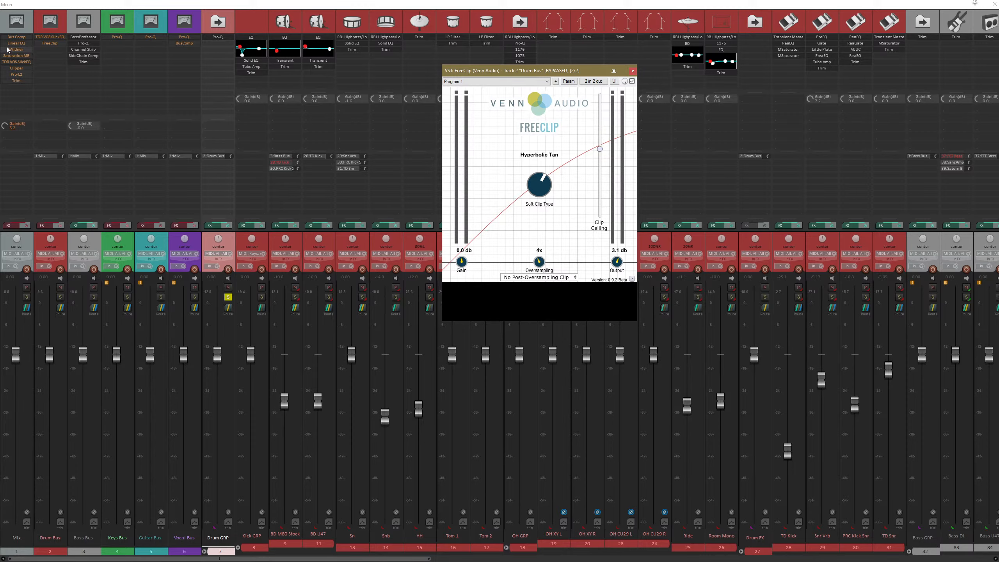
- Re-enable the Drum Bus effects with FreeClip active and SlickEQ still bypassed, and start playback
{"action": "left_click", "coordinate": [47, 47]}
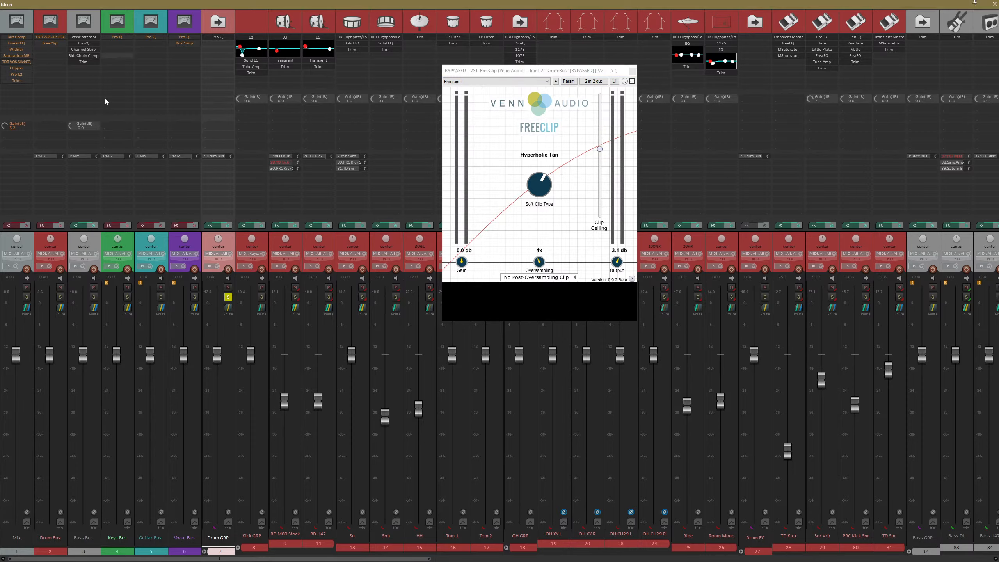
{"action": "left_click", "coordinate": [61, 226]}
{"action": "left_click", "coordinate": [56, 44], "text": "shift"}
{"action": "key", "text": "space"}
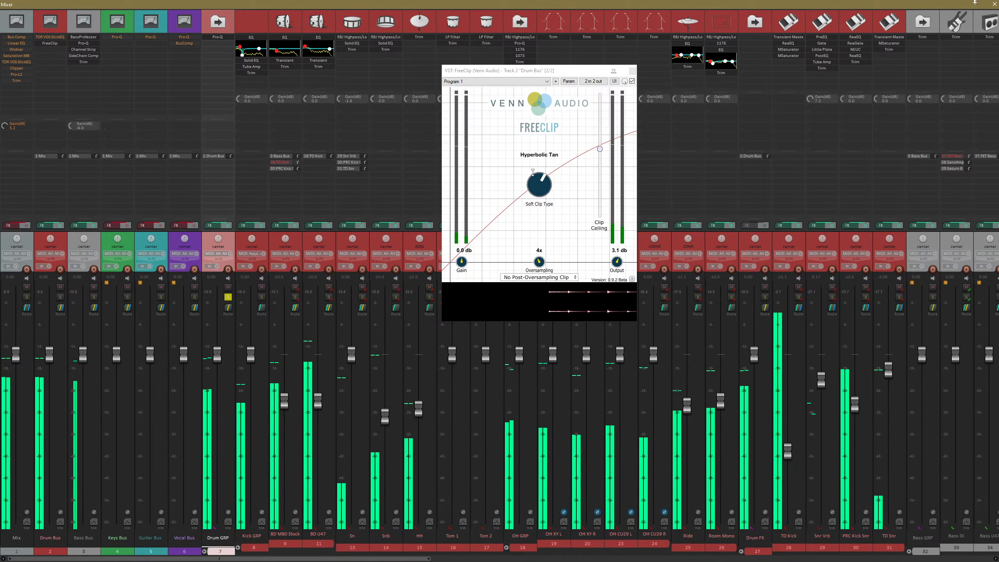
- Compare the soloed drums with FreeClip bypassed and enabled, leaving it enabled during playback
{"action": "left_click", "coordinate": [632, 81]}
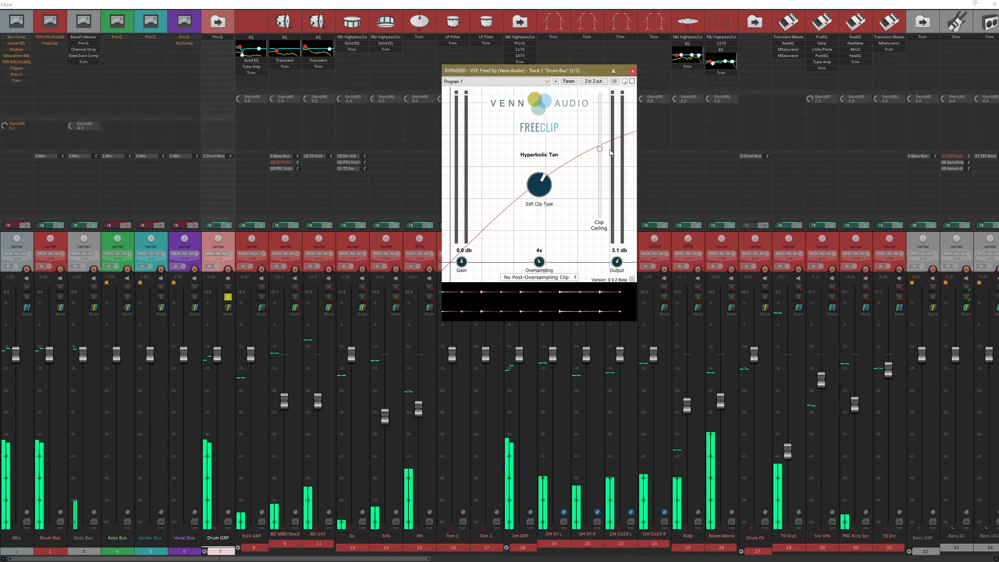
{"action": "left_click", "coordinate": [632, 82]}
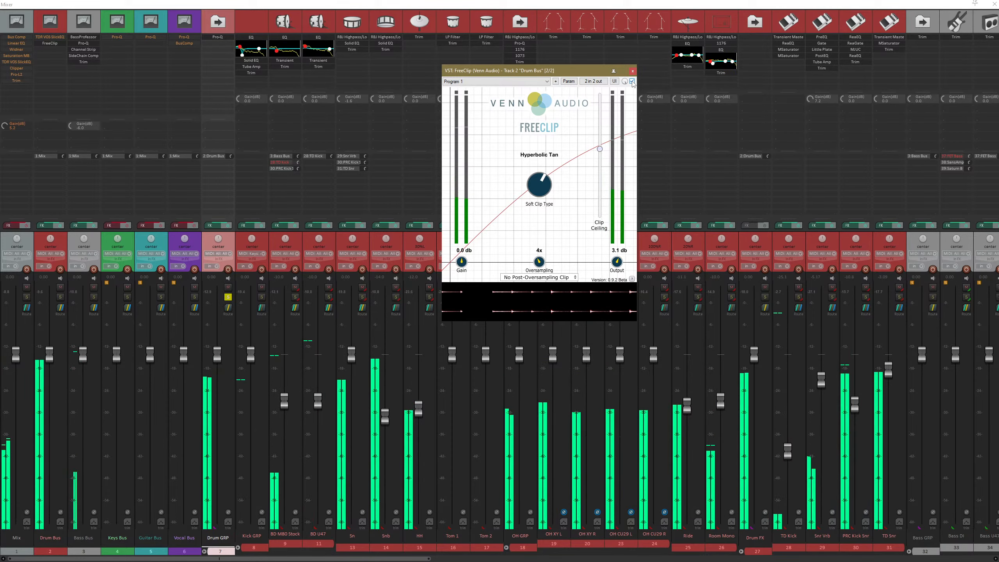
{"action": "left_click", "coordinate": [632, 81]}
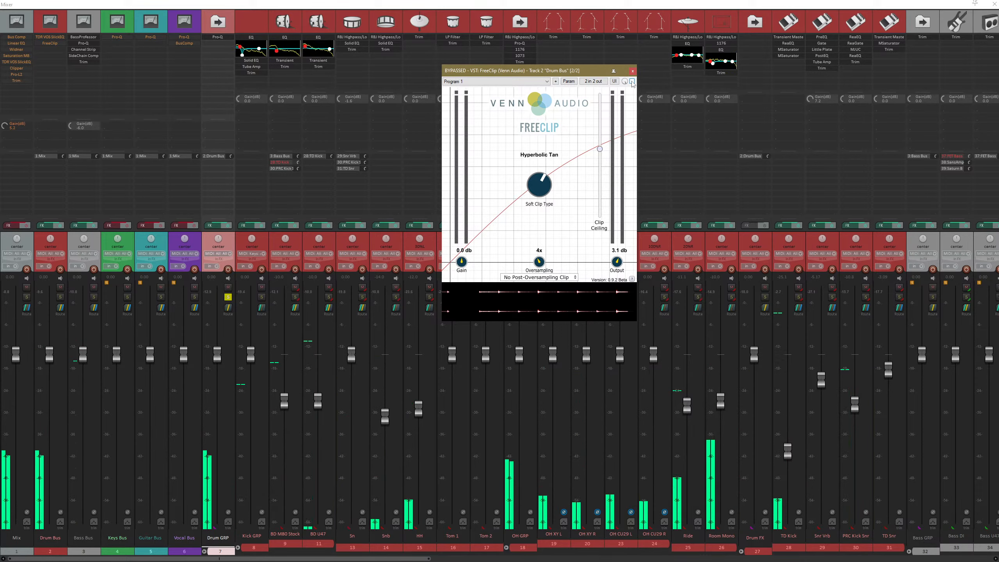
{"action": "key", "text": "space"}
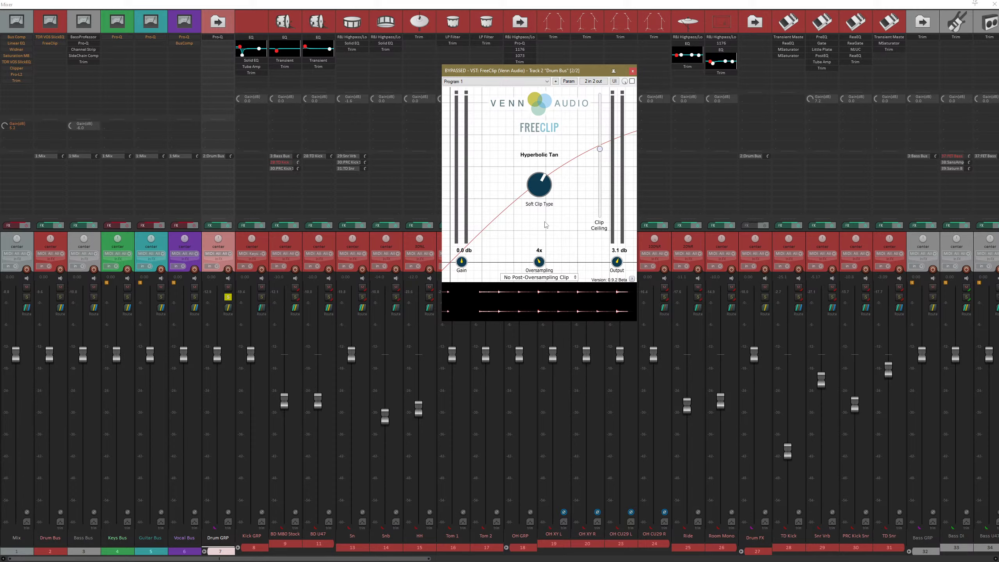
{"action": "left_click", "coordinate": [632, 81]}
{"action": "key", "text": "space"}
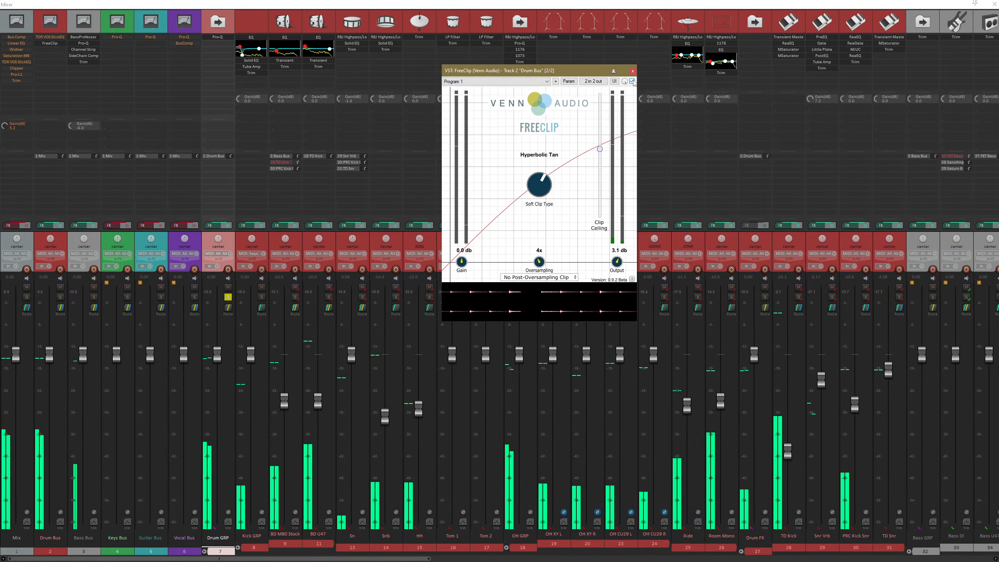
- Open the Drum Bus's SlickEQ, compare the drums with it enabled and bypassed, close it bypassed and stop playback
{"action": "left_click", "coordinate": [50, 37]}
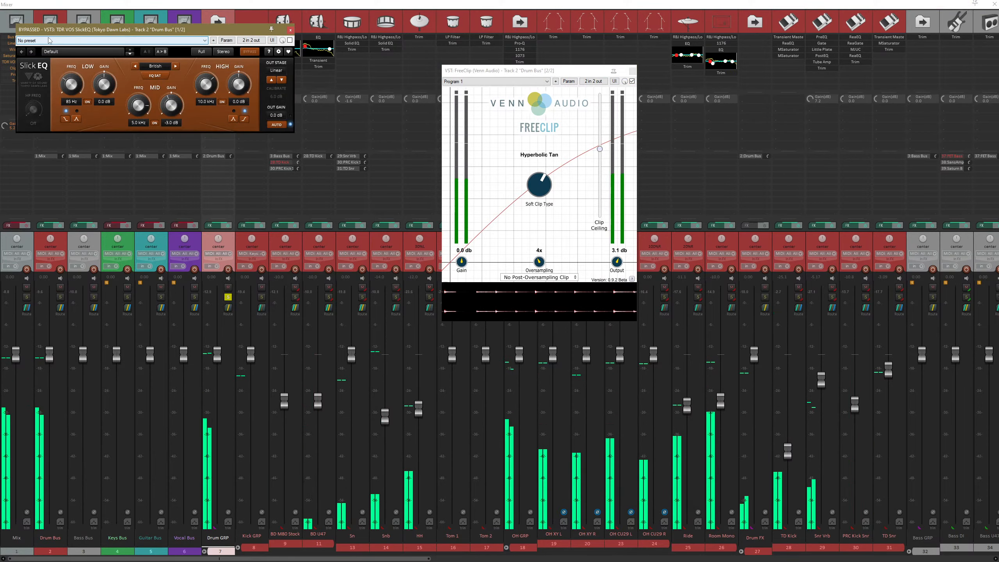
{"action": "left_click_drag", "start_coordinate": [228, 33], "coordinate": [330, 87]}
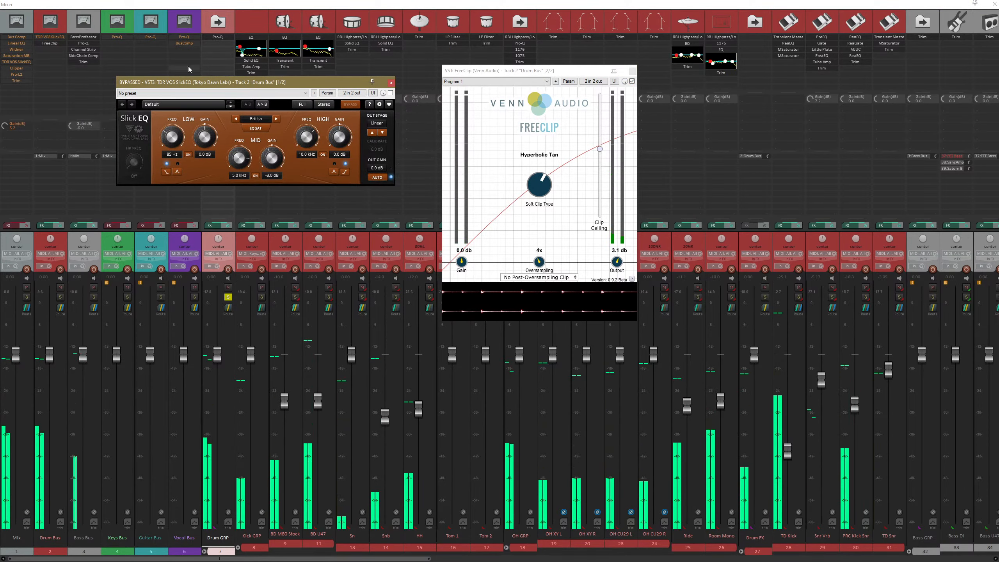
{"action": "left_click", "coordinate": [391, 92]}
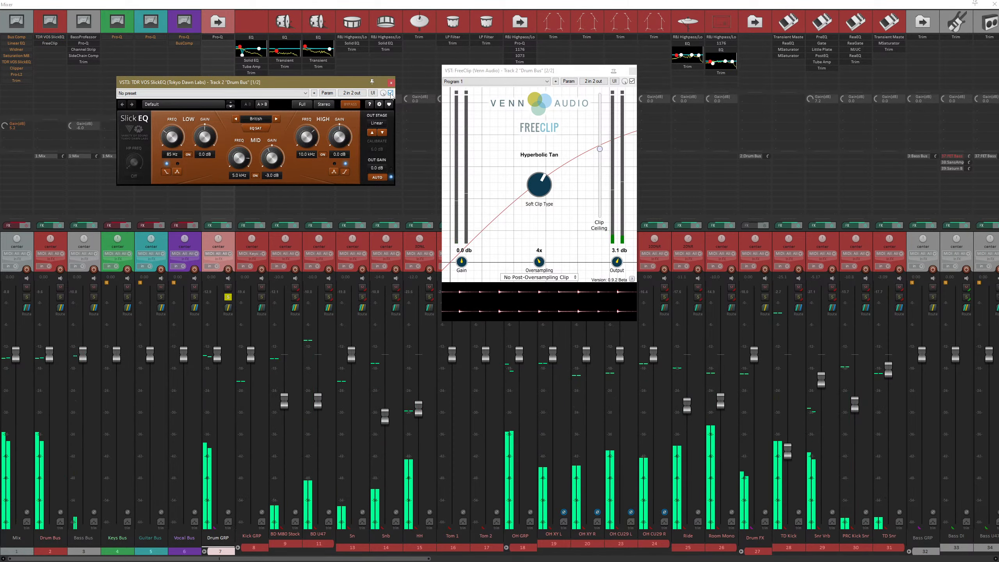
{"action": "left_click", "coordinate": [391, 93]}
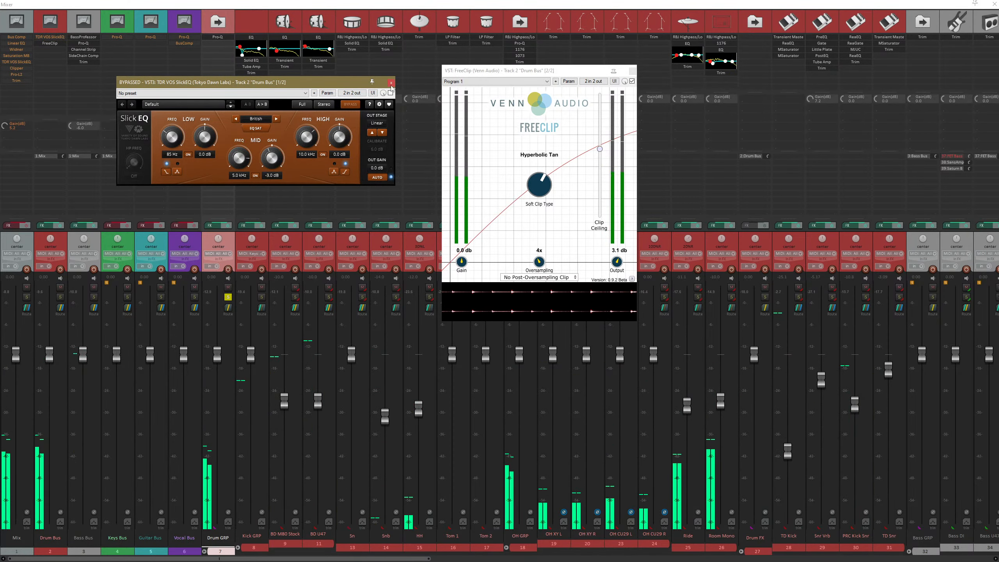
{"action": "left_click", "coordinate": [391, 83]}
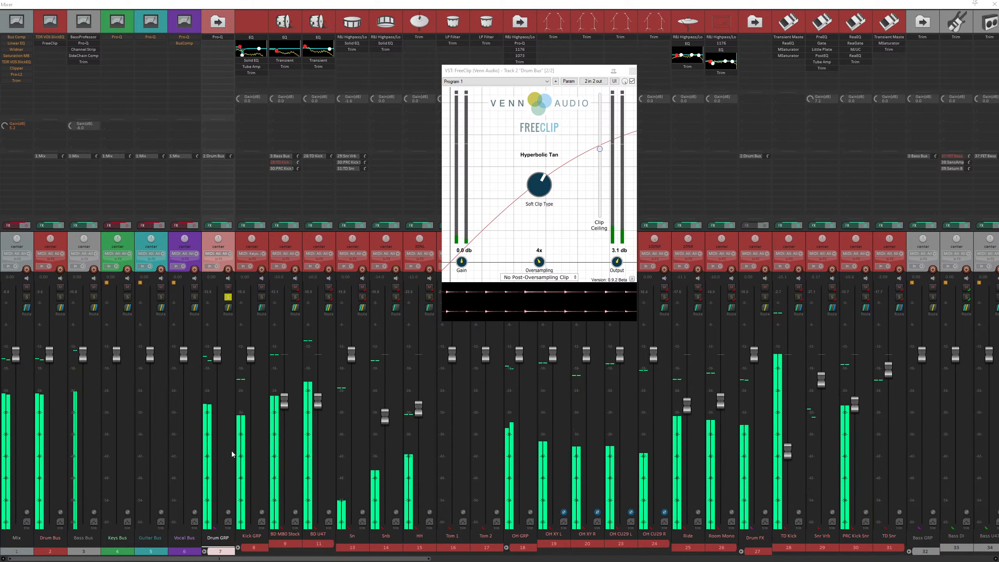
{"action": "key", "text": "space"}
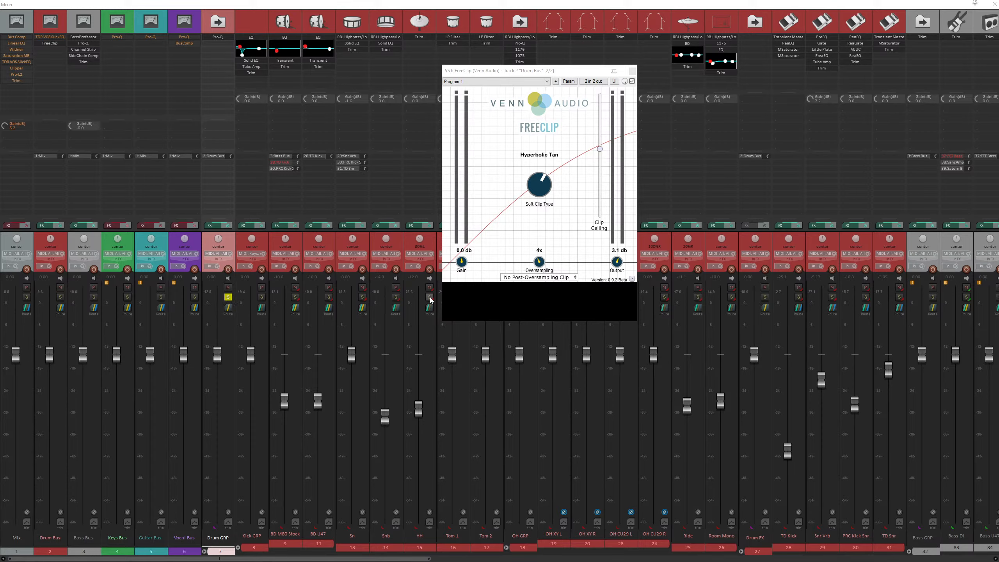
- Unsolo the Drum GRP track and check the EQ dip in its Pro-Q
{"action": "left_click", "coordinate": [228, 297]}
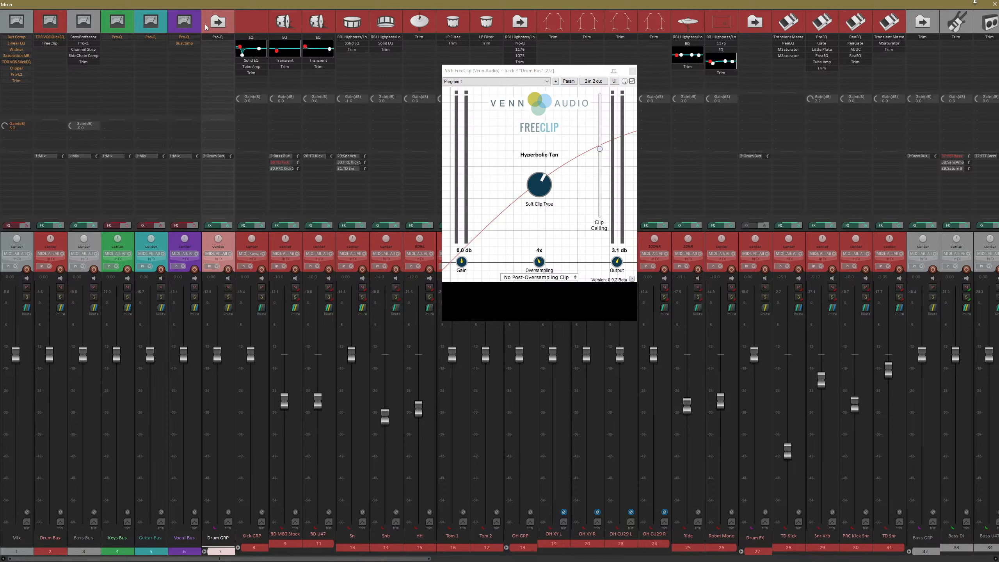
{"action": "left_click", "coordinate": [217, 37]}
{"action": "left_click_drag", "start_coordinate": [531, 70], "coordinate": [215, 95]}
{"action": "mouse_move", "coordinate": [604, 219]}
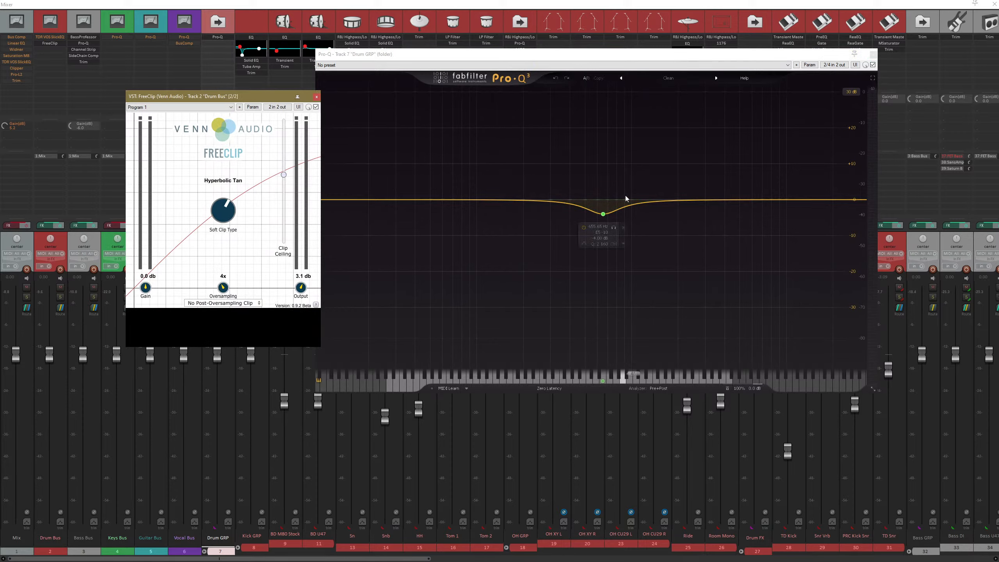
{"action": "left_click", "coordinate": [873, 55]}
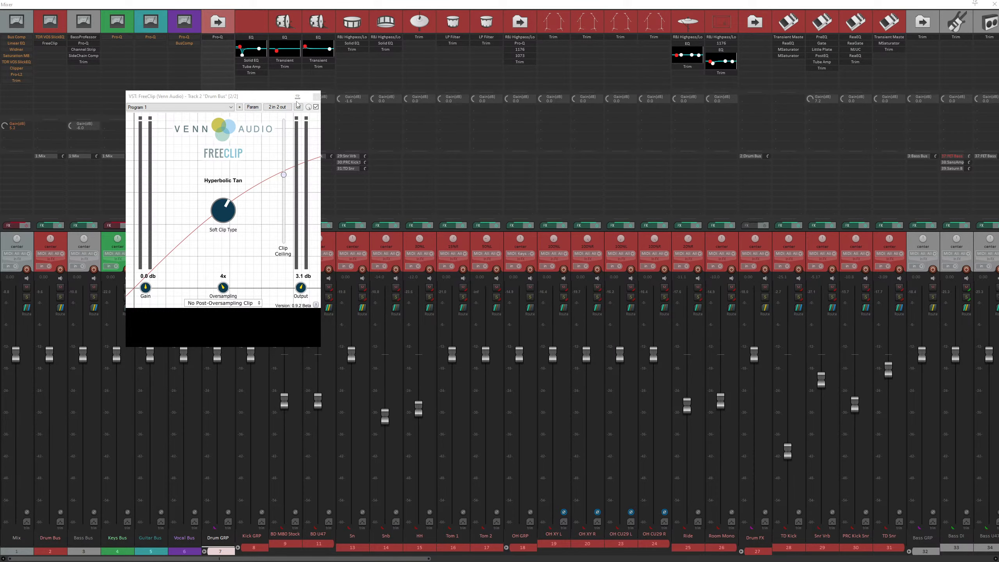
- Play the full mix and compare it with the Drum Bus's FreeClip bypassed and enabled, leaving it enabled and closing it
{"action": "left_click_drag", "start_coordinate": [299, 99], "coordinate": [421, 100]}
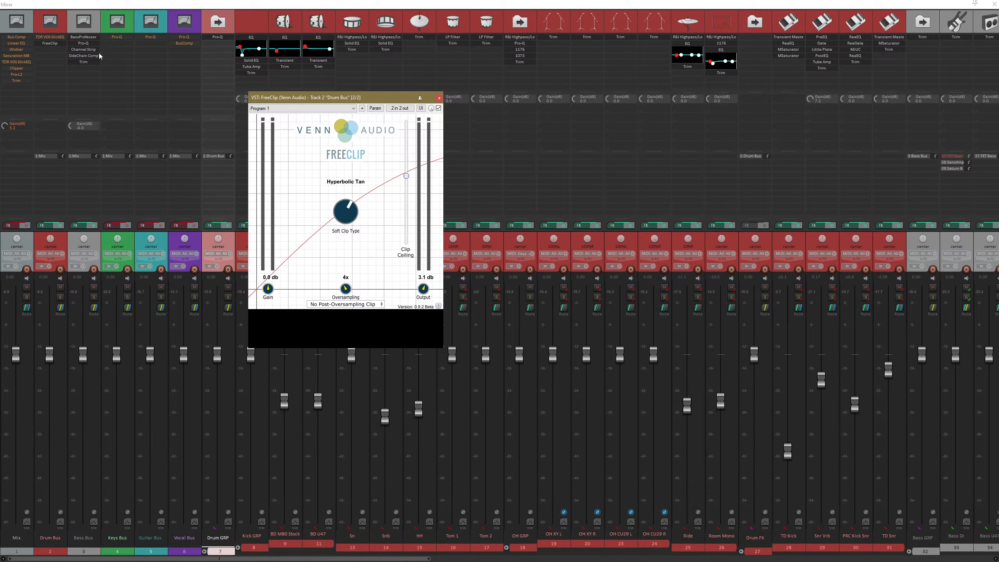
{"action": "left_click", "coordinate": [57, 45]}
{"action": "left_click", "coordinate": [56, 45]}
{"action": "key", "text": "space"}
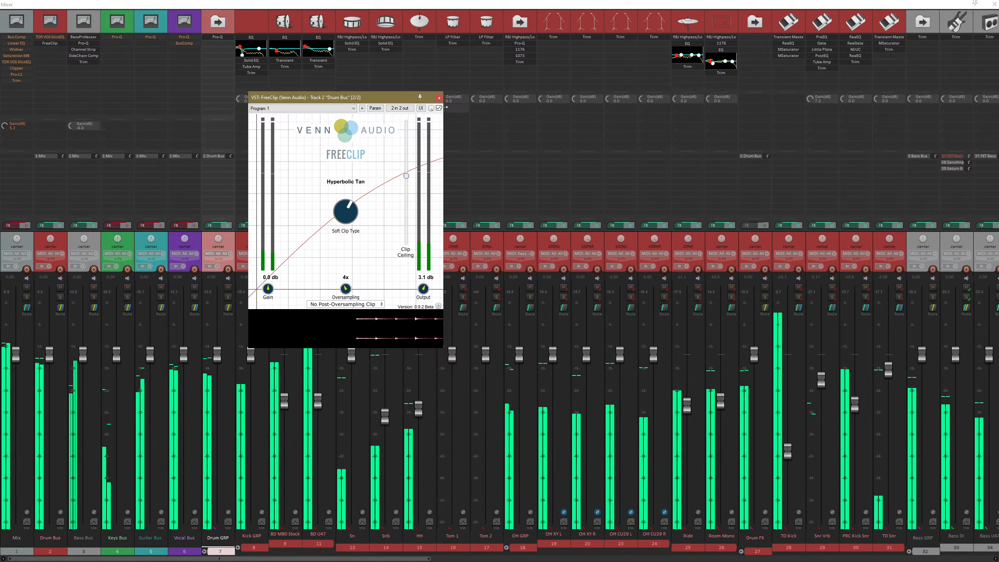
{"action": "left_click", "coordinate": [439, 108]}
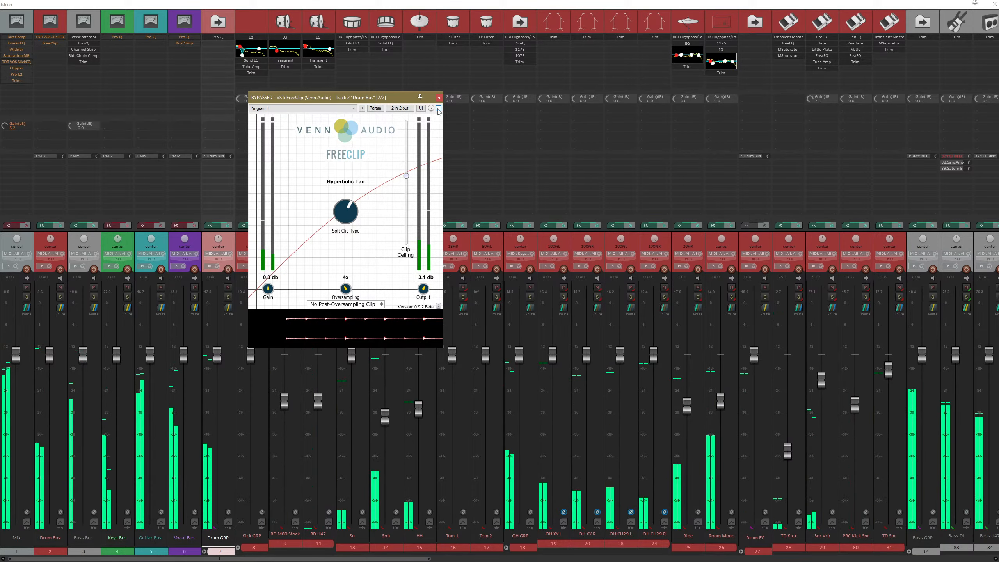
{"action": "left_click", "coordinate": [438, 108]}
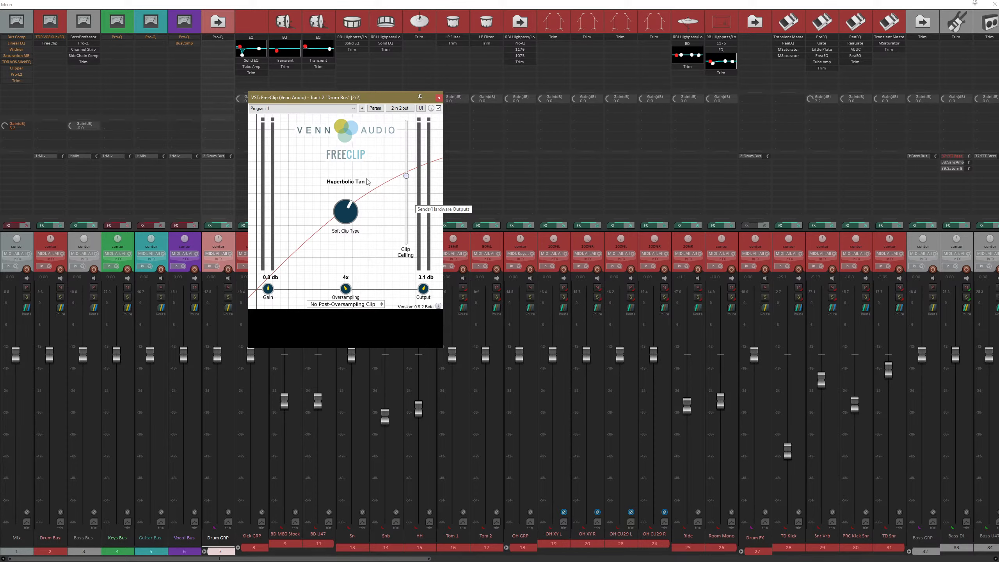
{"action": "left_click_drag", "start_coordinate": [337, 92], "coordinate": [431, 81]}
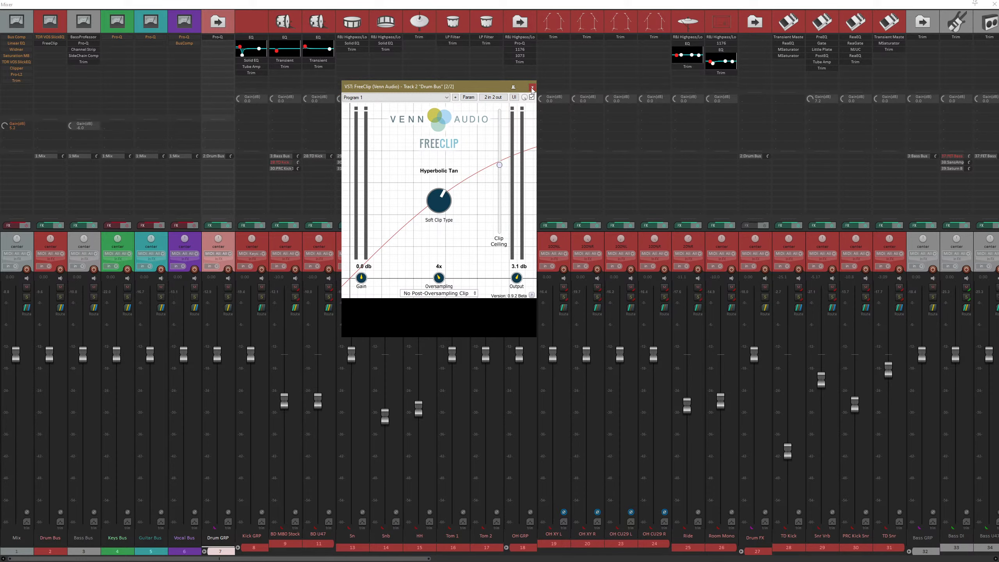
{"action": "left_click", "coordinate": [532, 87]}
- Search all plug-ins for "clip" in the Drum Bus's enlarged effect browser, and close it without adding anything
{"action": "left_click", "coordinate": [51, 50]}
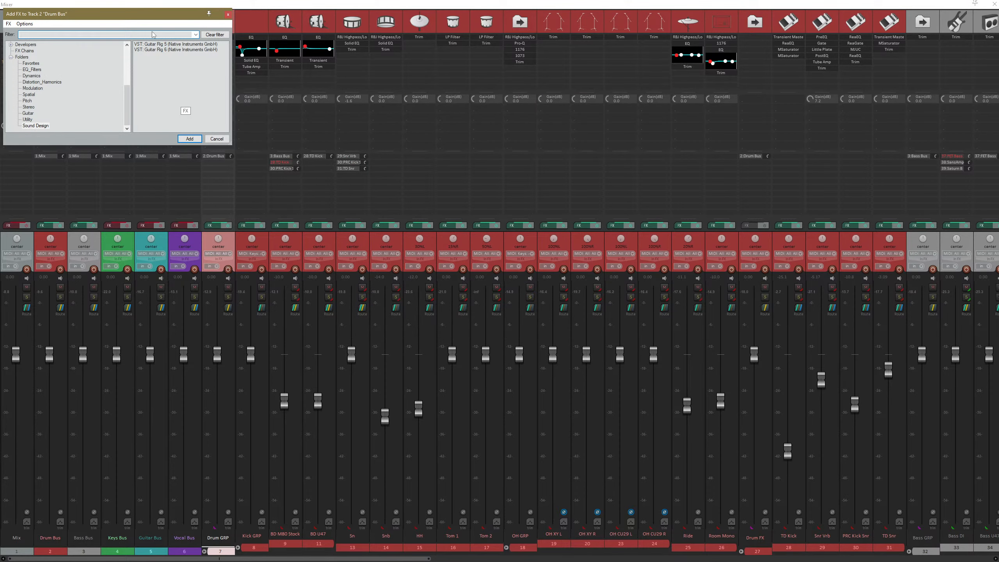
{"action": "scroll", "coordinate": [43, 50], "scroll_direction": "up", "scroll_amount": 5}
{"action": "left_click", "coordinate": [28, 44]}
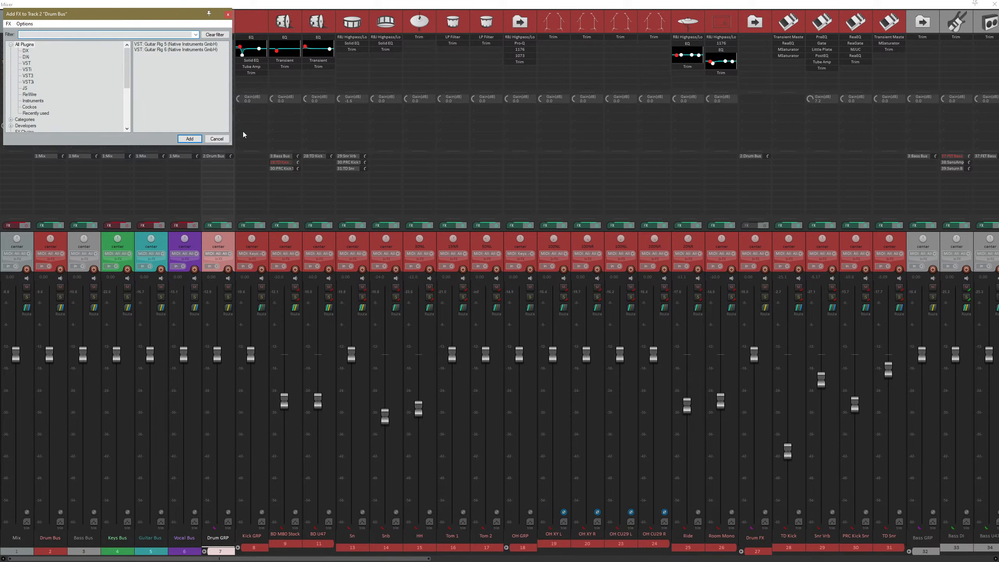
{"action": "left_click_drag", "start_coordinate": [230, 143], "coordinate": [628, 329]}
{"action": "left_click", "coordinate": [131, 35]}
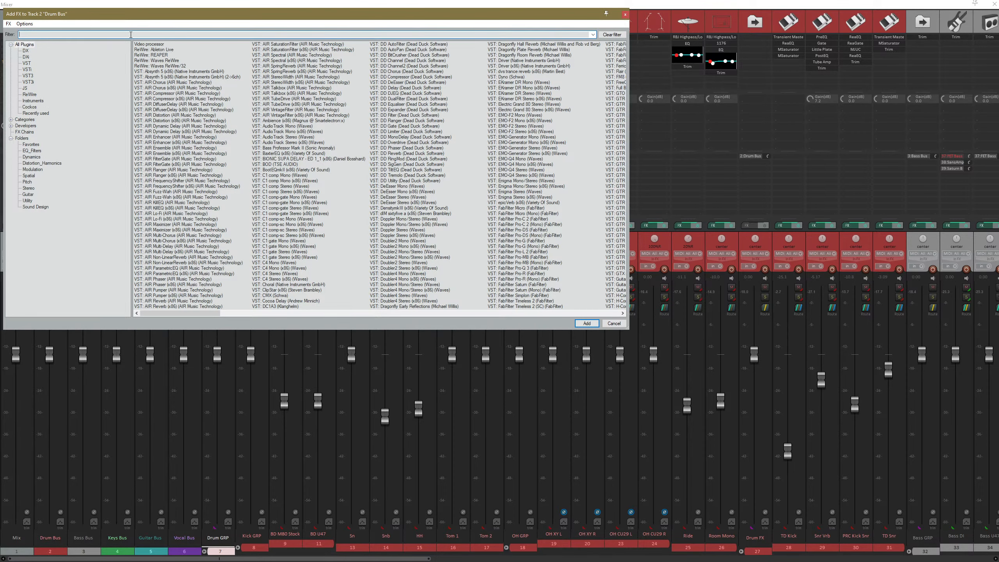
{"action": "type", "text": "clip"}
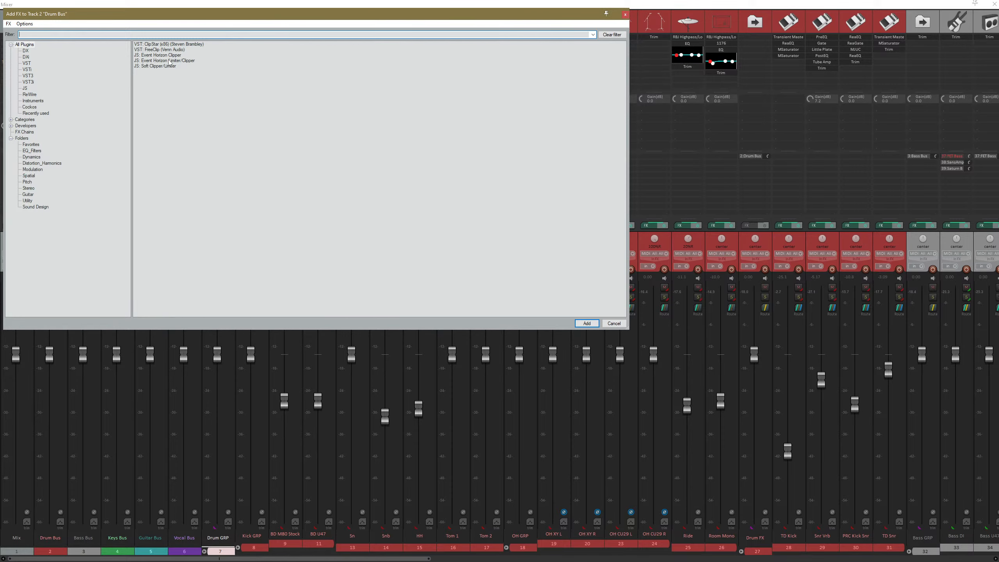
{"action": "left_click", "coordinate": [625, 14]}
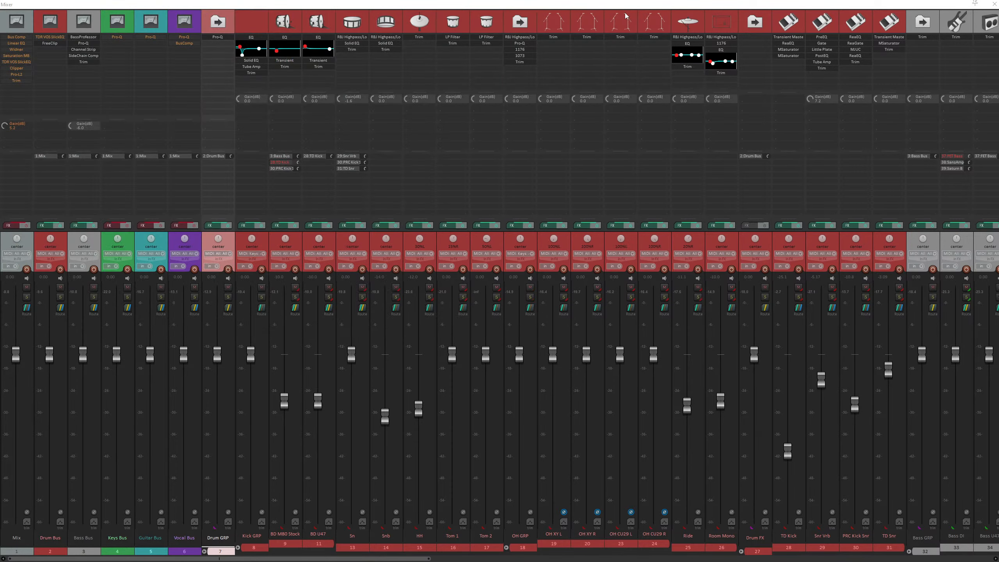
- Reopen the Drum Bus's FreeClip, review its Hyperbolic Tan soft-clip curve, and close the plug-in
{"action": "left_click", "coordinate": [56, 44]}
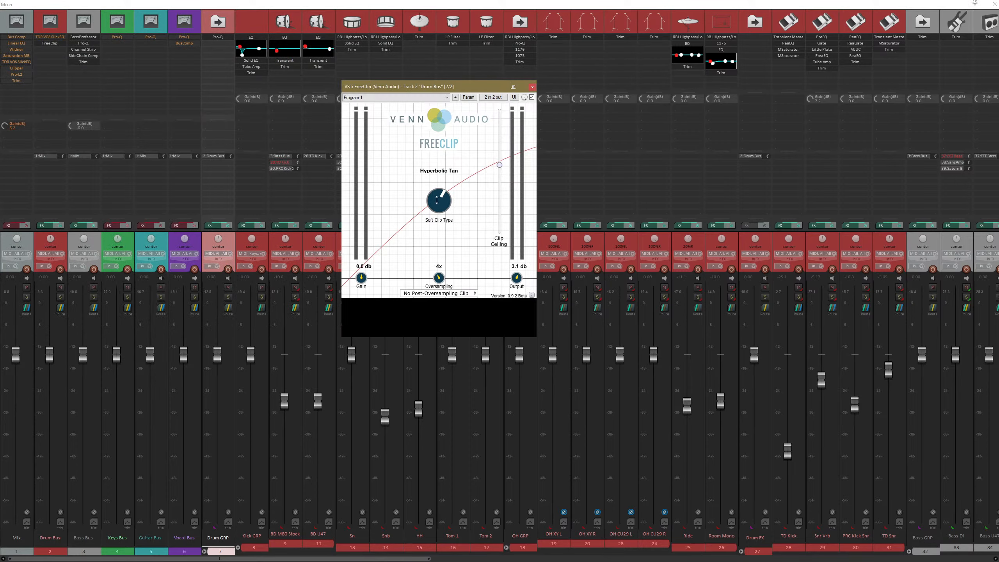
{"action": "mouse_move", "coordinate": [436, 199]}
{"action": "left_mouse_down"}
{"action": "mouse_move", "coordinate": [424, 280]}
{"action": "mouse_move", "coordinate": [469, 151]}
{"action": "mouse_move", "coordinate": [446, 203]}
{"action": "mouse_move", "coordinate": [436, 282]}
{"action": "mouse_move", "coordinate": [444, 207]}
{"action": "mouse_move", "coordinate": [465, 163]}
{"action": "mouse_move", "coordinate": [463, 226]}
{"action": "mouse_move", "coordinate": [450, 176]}
{"action": "mouse_move", "coordinate": [432, 201]}
{"action": "left_mouse_up"}
{"action": "left_click_drag", "start_coordinate": [502, 91], "coordinate": [514, 75]}
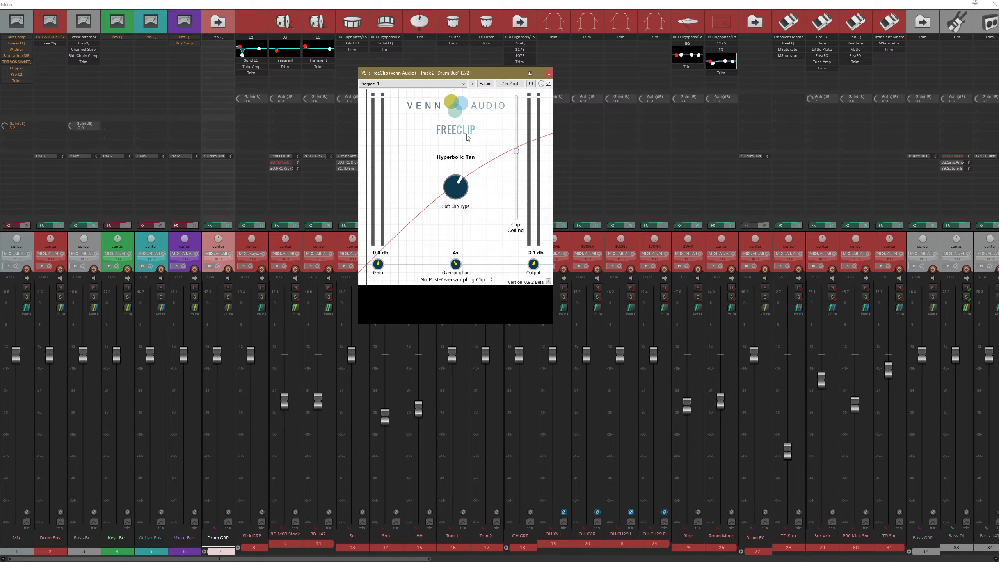
{"action": "left_click", "coordinate": [549, 73]}
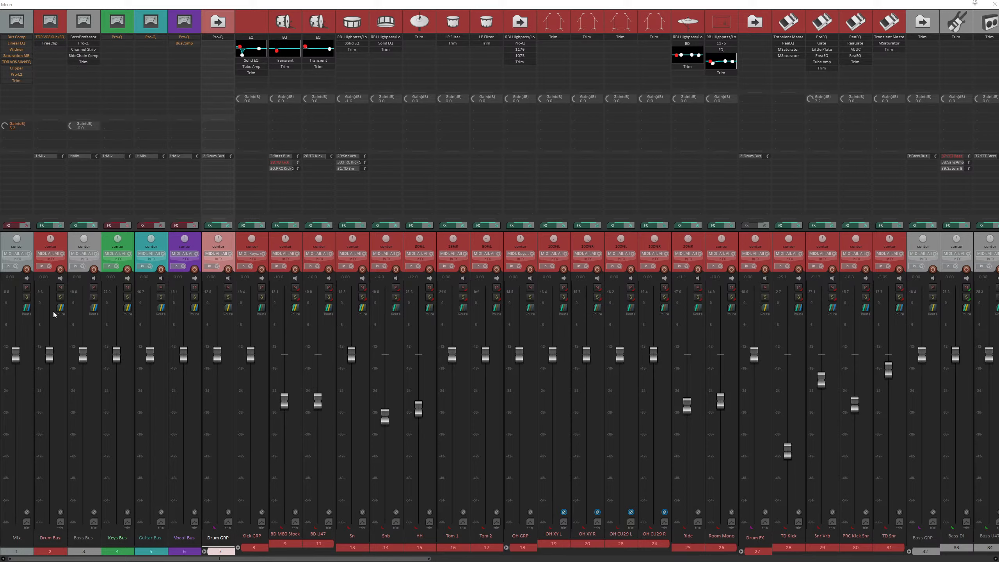
- Solo the Bass Bus and the Drum Bus together and start playback
{"action": "left_click", "coordinate": [94, 296]}
{"action": "left_click", "coordinate": [59, 297]}
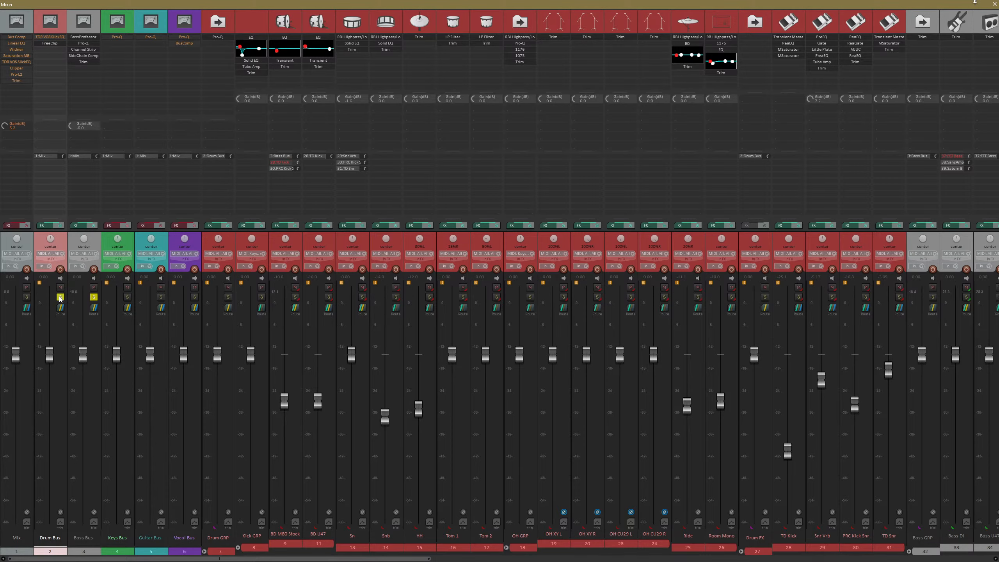
{"action": "left_click_drag", "start_coordinate": [160, 559], "coordinate": [335, 559]}
{"action": "key", "text": "space"}
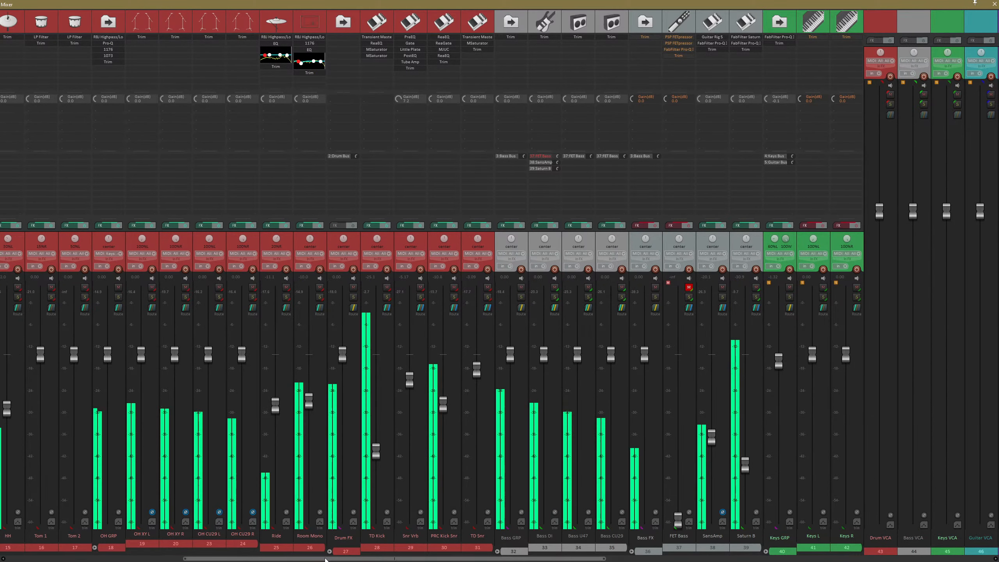
- Mute the Bass FX folder track while the soloed bass and drums play, and return to the bus tracks
{"action": "left_click", "coordinate": [655, 287]}
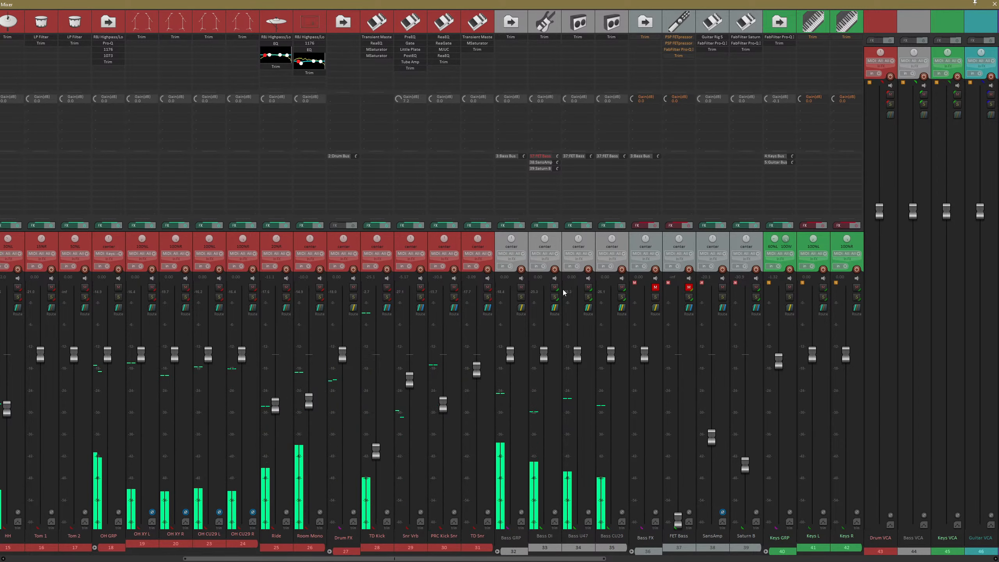
{"action": "left_click_drag", "start_coordinate": [547, 558], "coordinate": [372, 559]}
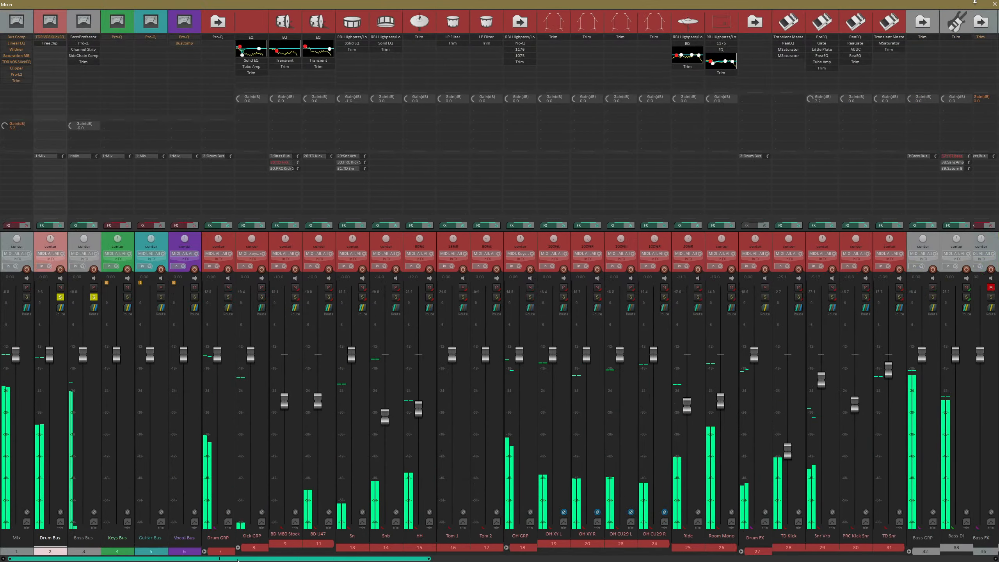
- Bypass the Bass Bus's effects and unsolo the Drum Bus to hear the bass alone, and go to the bass tracks
{"action": "left_click", "coordinate": [91, 225]}
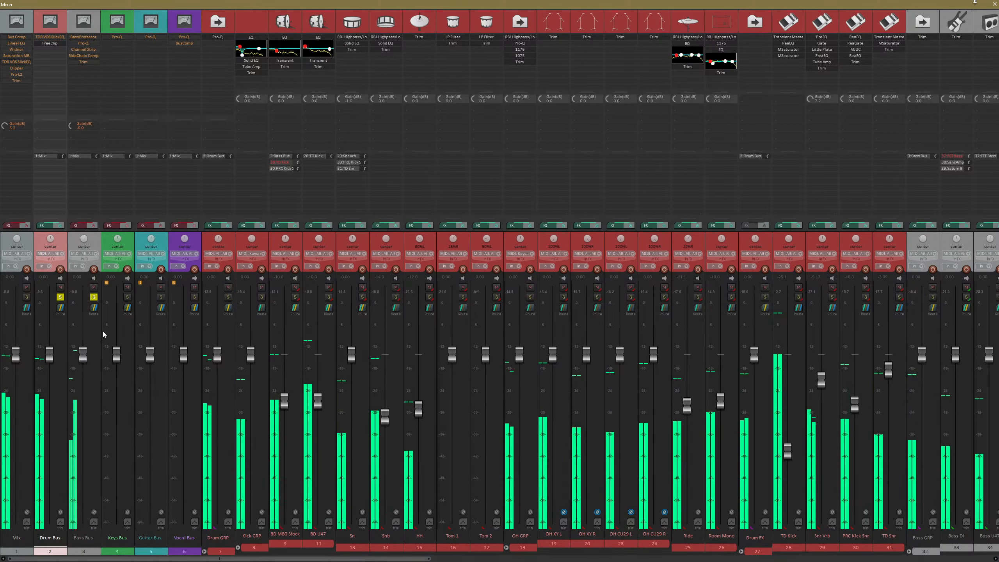
{"action": "left_click", "coordinate": [60, 297]}
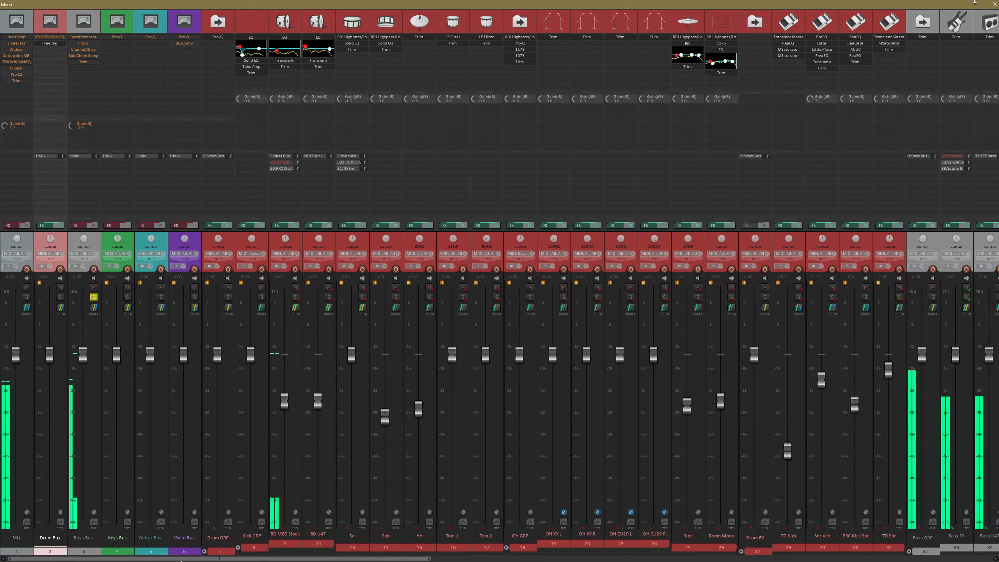
{"action": "left_click_drag", "start_coordinate": [182, 558], "coordinate": [410, 560]}
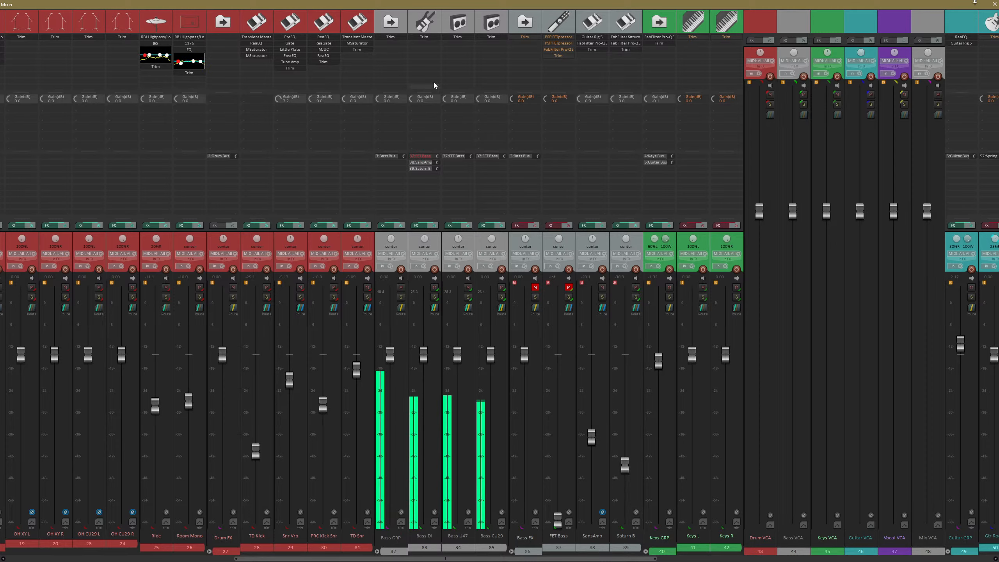
- Select the Bass DI, Bass U47 and Bass CU29 items in the arrangement, and return to the bass tracks in the mixer
{"action": "key", "text": "space"}
{"action": "key", "text": "ctrl+m"}
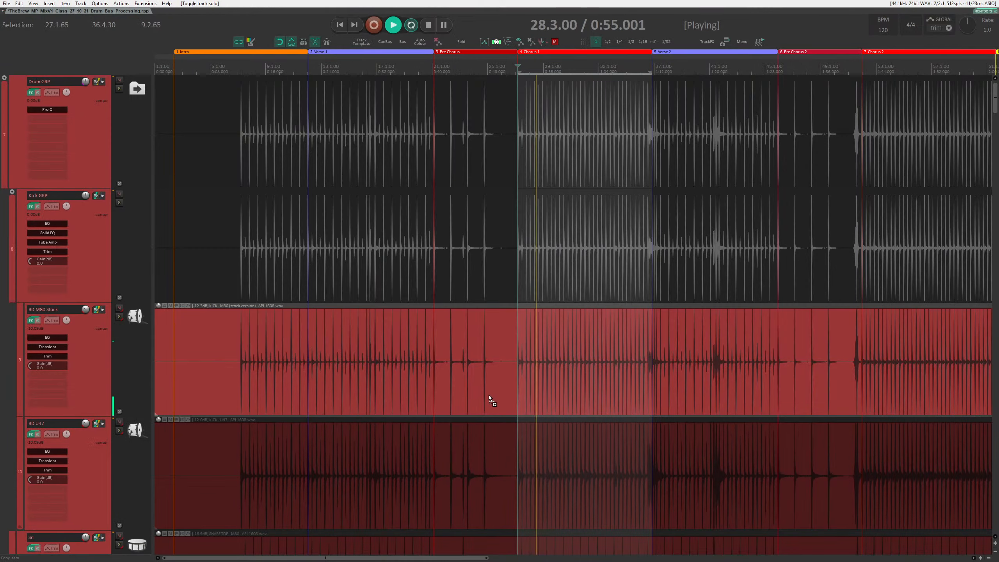
{"action": "left_click_drag", "start_coordinate": [994, 98], "coordinate": [983, 283]}
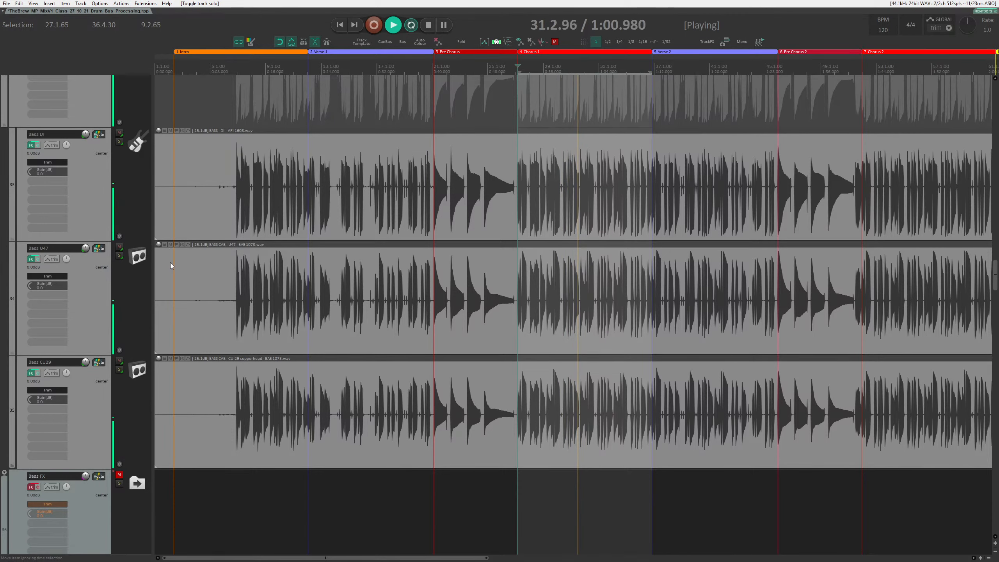
{"action": "left_click_drag", "start_coordinate": [190, 192], "coordinate": [281, 366]}
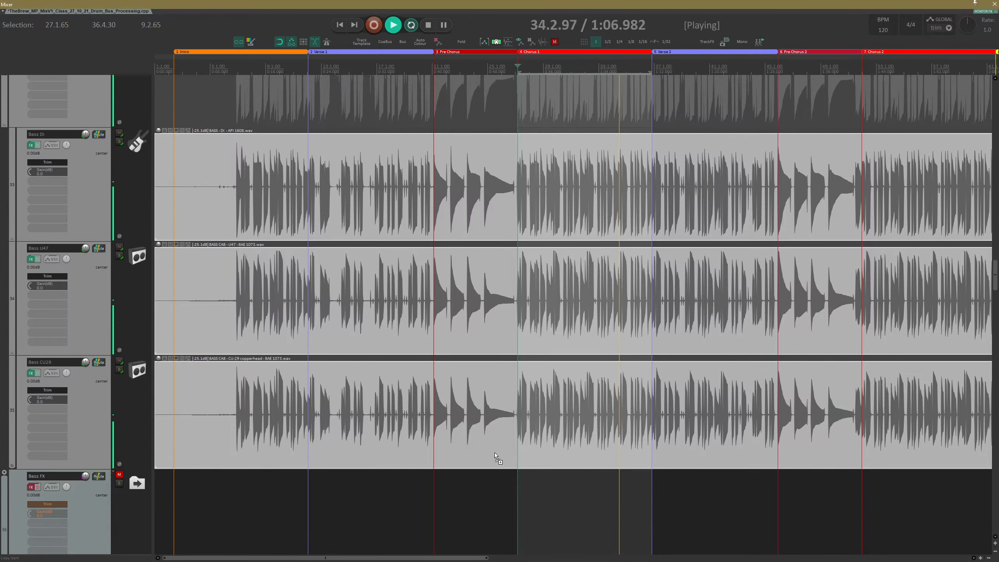
{"action": "key", "text": "ctrl+m"}
{"action": "left_click_drag", "start_coordinate": [333, 558], "coordinate": [539, 559]}
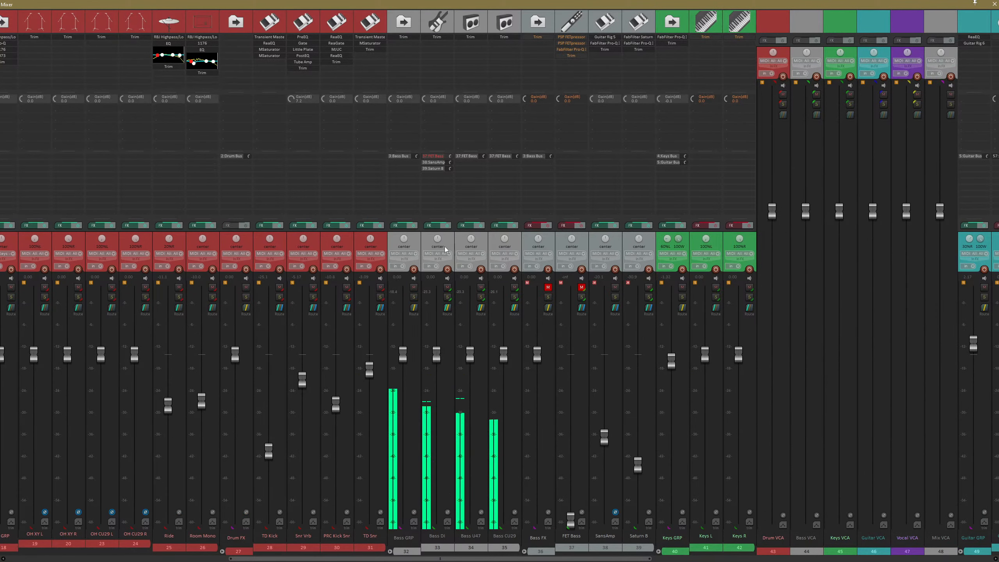
- Select the Bass DI track, mute Bass CU29, Bass U47 and Saturn B, and unmute the Bass FX folder
{"action": "left_click", "coordinate": [422, 276]}
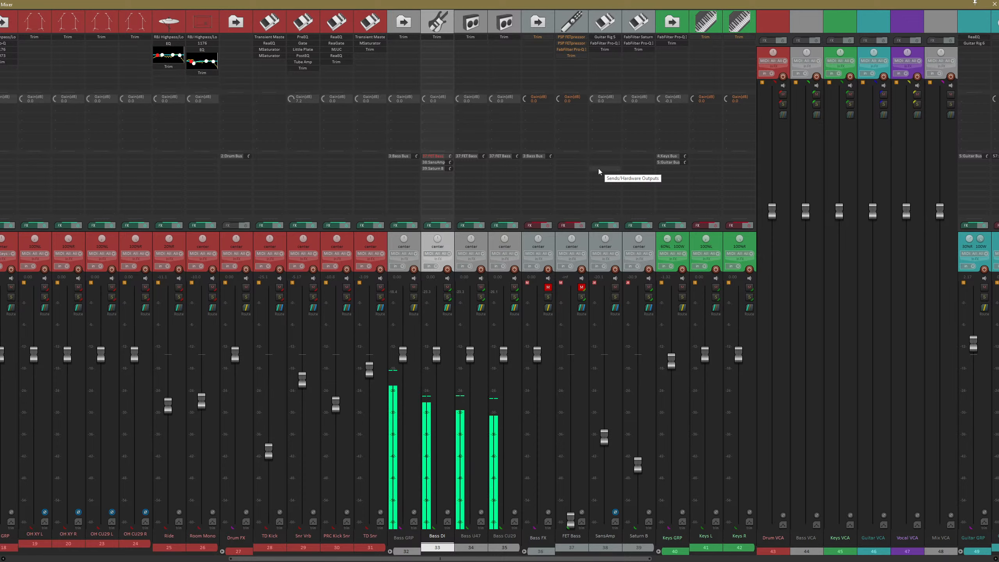
{"action": "left_click", "coordinate": [514, 287]}
{"action": "left_click", "coordinate": [481, 287]}
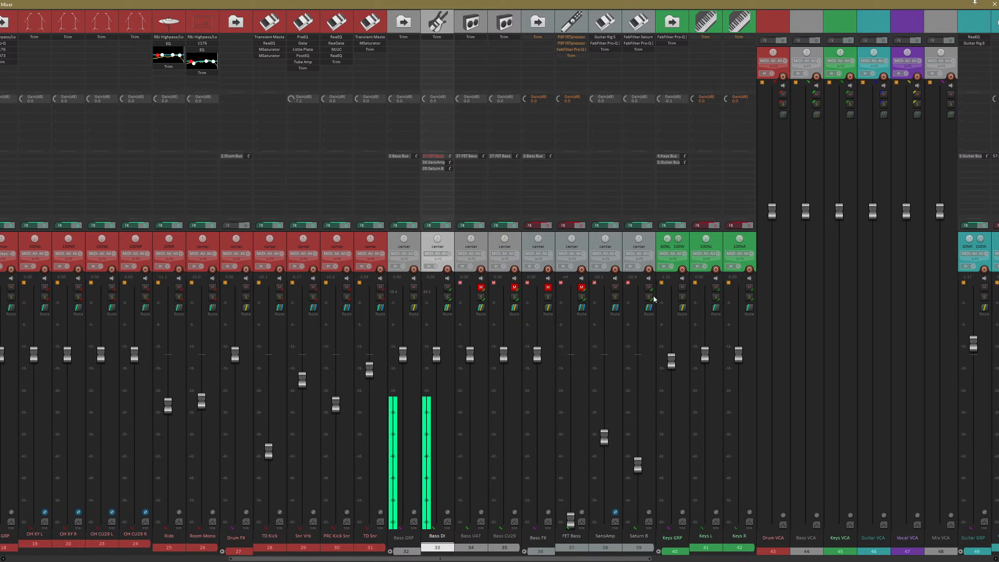
{"action": "left_click", "coordinate": [548, 287]}
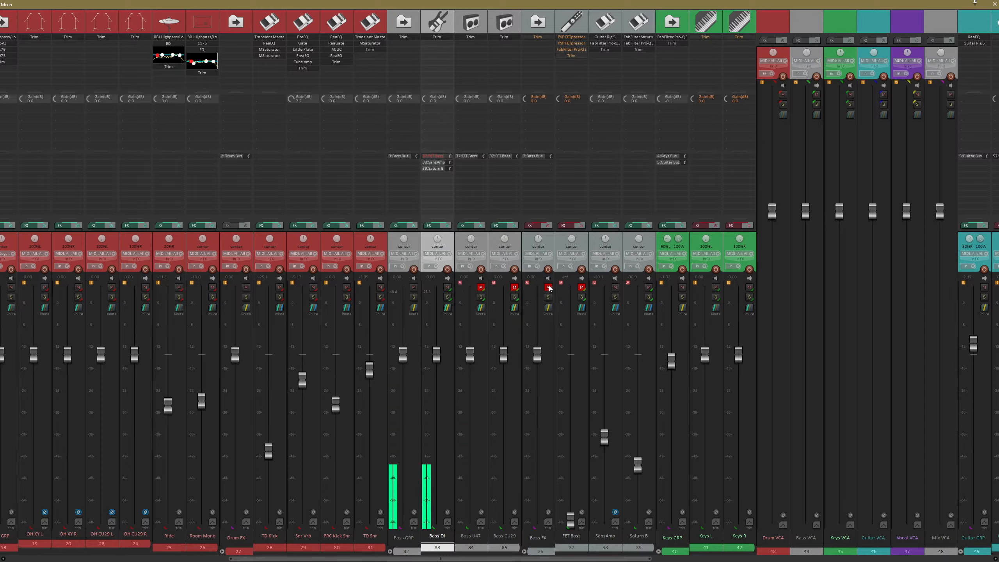
{"action": "left_click", "coordinate": [648, 288]}
- Try raising the SansAmp track's fader to roughly 0 dB twice, undoing each change, and stop playback
{"action": "left_click_drag", "start_coordinate": [604, 438], "coordinate": [608, 355]}
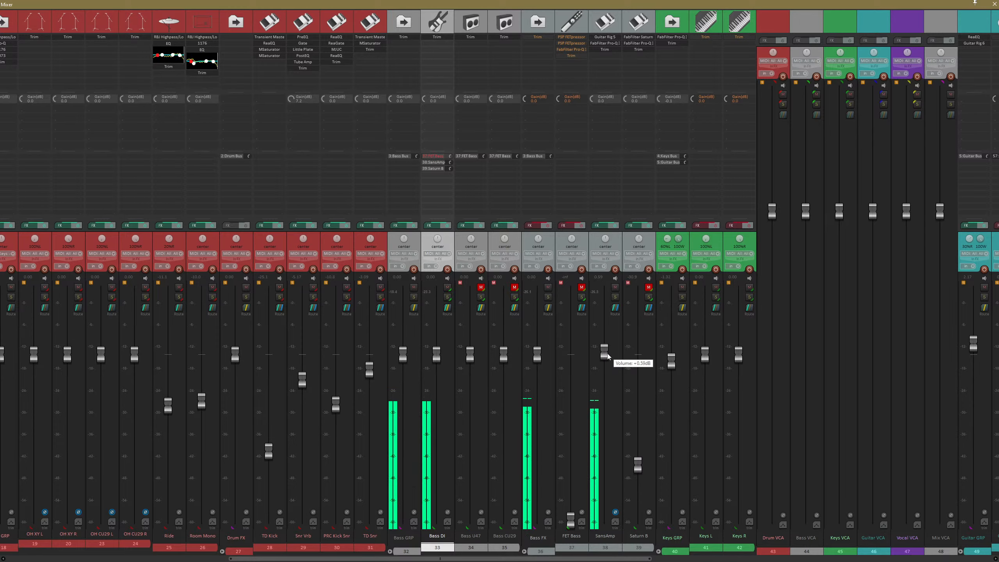
{"action": "key", "text": "ctrl+z"}
{"action": "key", "text": "space"}
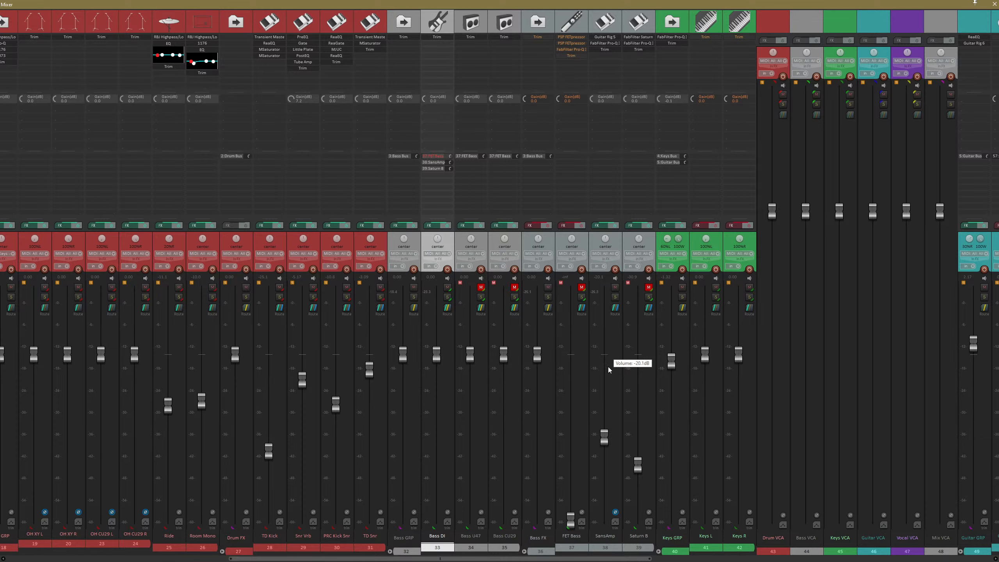
{"action": "left_click_drag", "start_coordinate": [602, 443], "coordinate": [603, 356]}
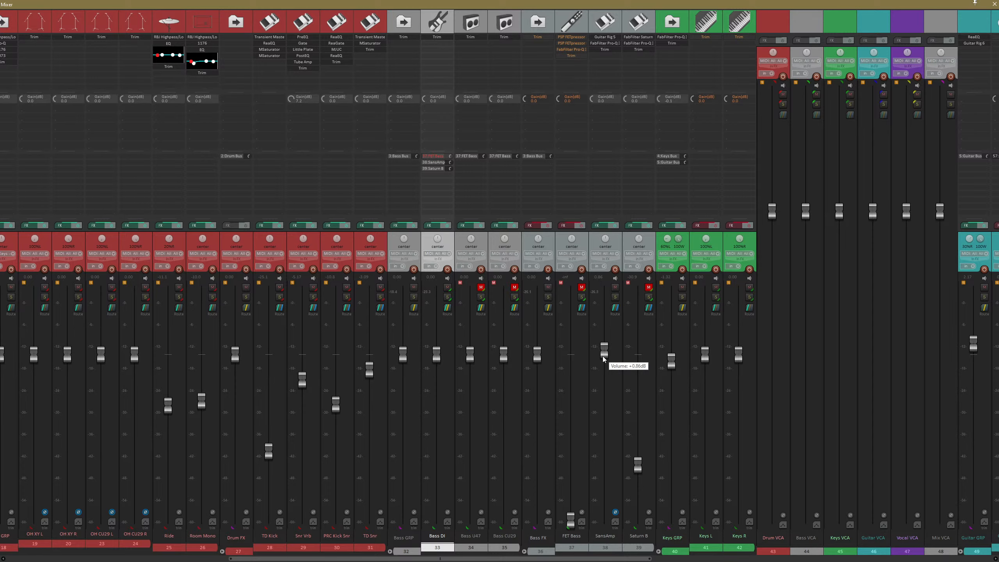
{"action": "key", "text": "ctrl+z"}
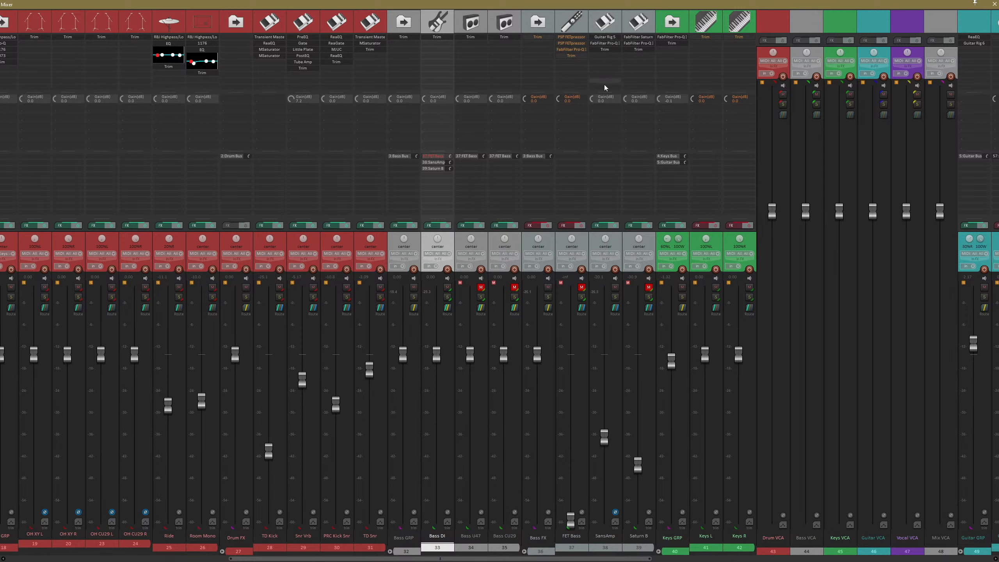
- Review the low cut in SansAmp's FabFilter Pro-Q 3 and the Transamp settings in its Guitar Rig 5, closing each plug-in
{"action": "left_click", "coordinate": [611, 44]}
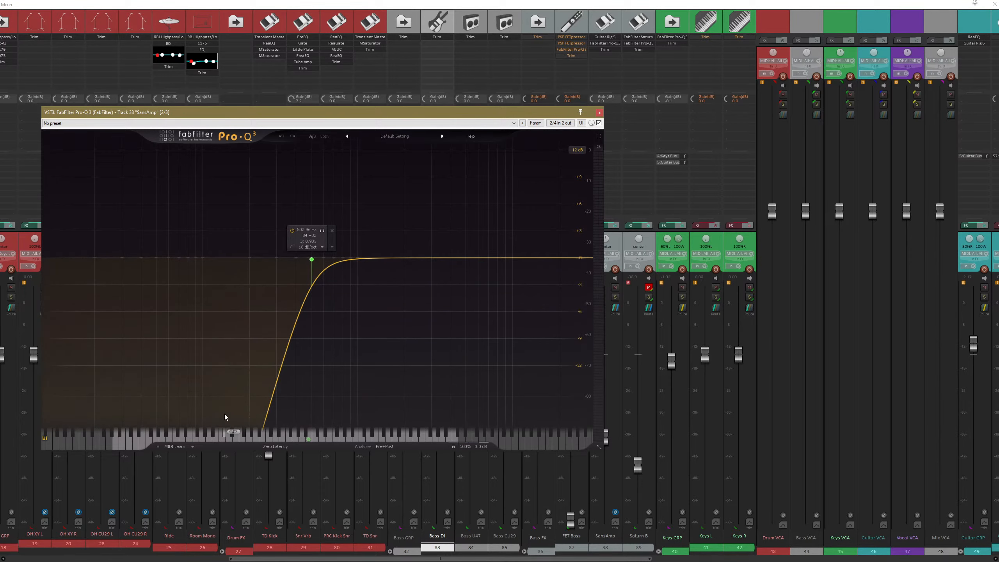
{"action": "left_click", "coordinate": [599, 112]}
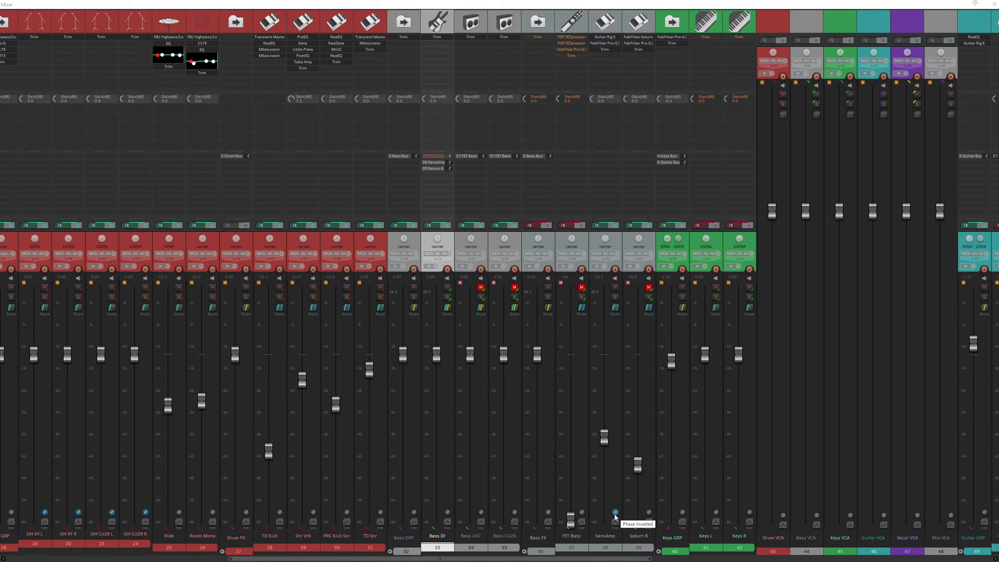
{"action": "left_click", "coordinate": [605, 38]}
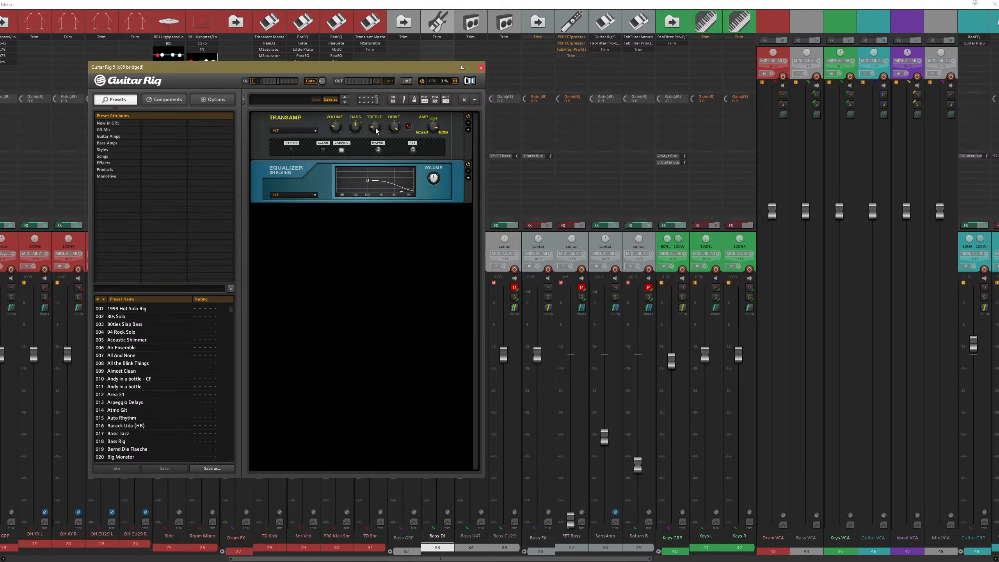
{"action": "left_click", "coordinate": [481, 67]}
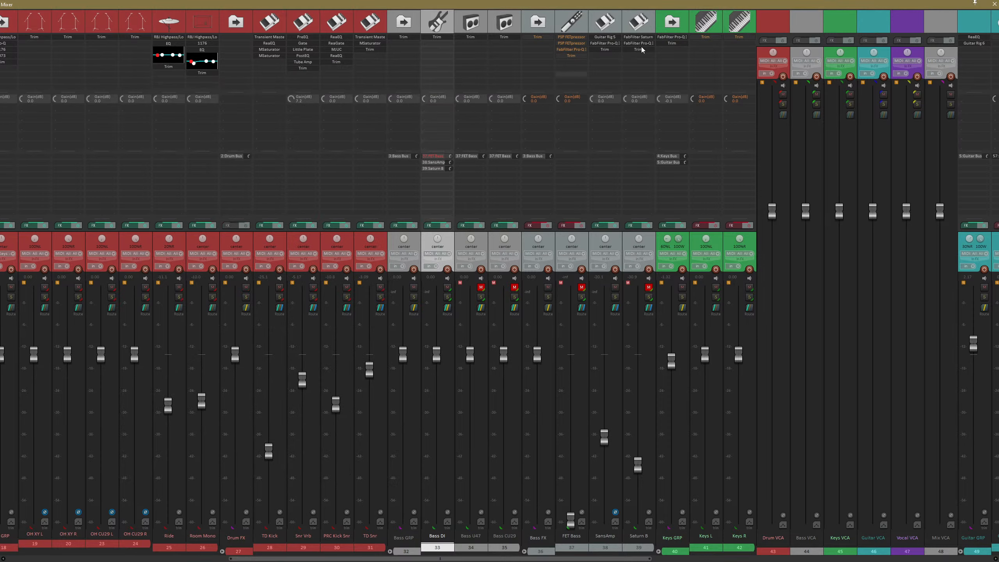
- Add the TSE Audio BOD bass overdrive to the SansAmp track, review its controls, and remove the plug-in
{"action": "double_click", "coordinate": [602, 58]}
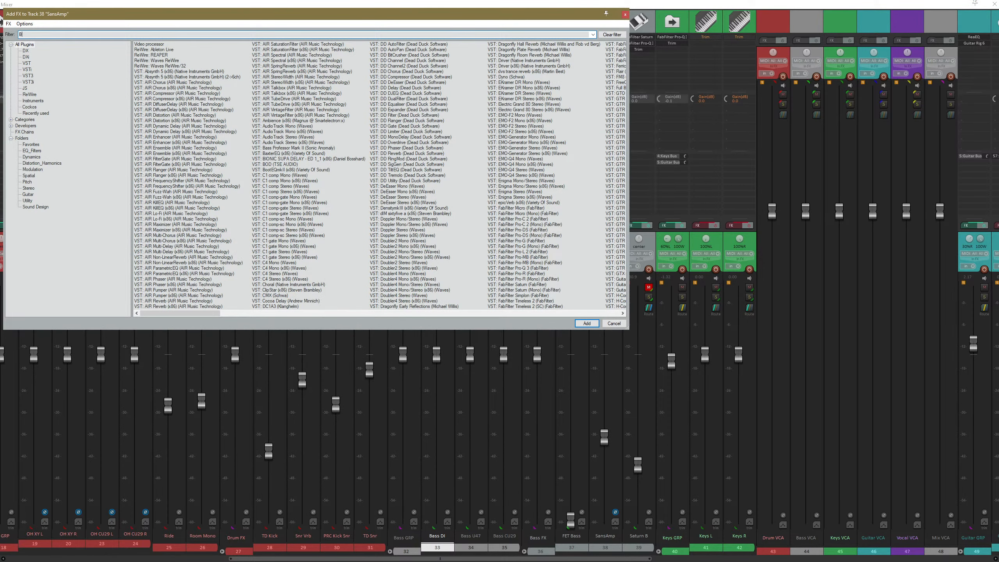
{"action": "type", "text": "BOD"}
{"action": "double_click", "coordinate": [167, 44]}
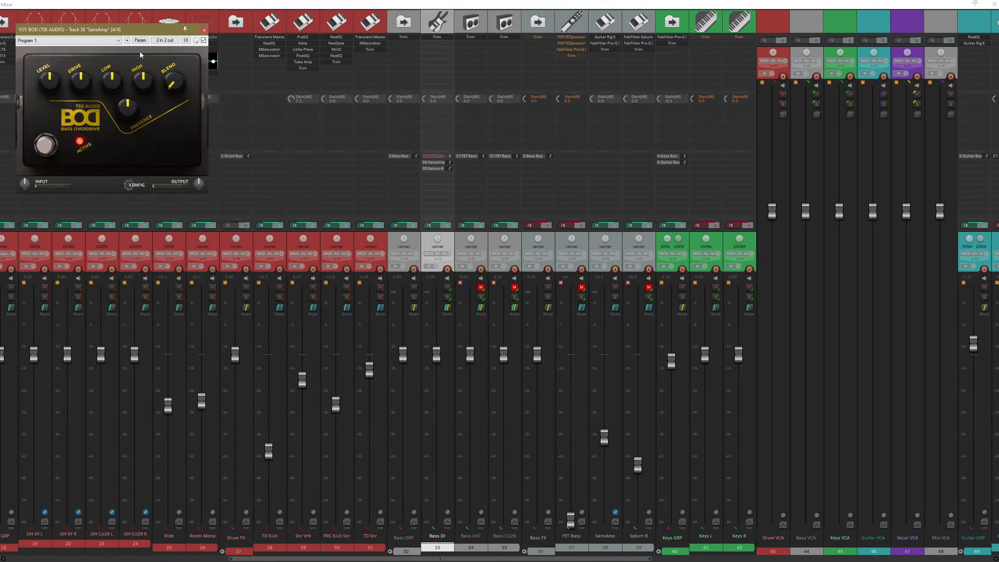
{"action": "left_click_drag", "start_coordinate": [167, 32], "coordinate": [504, 150]}
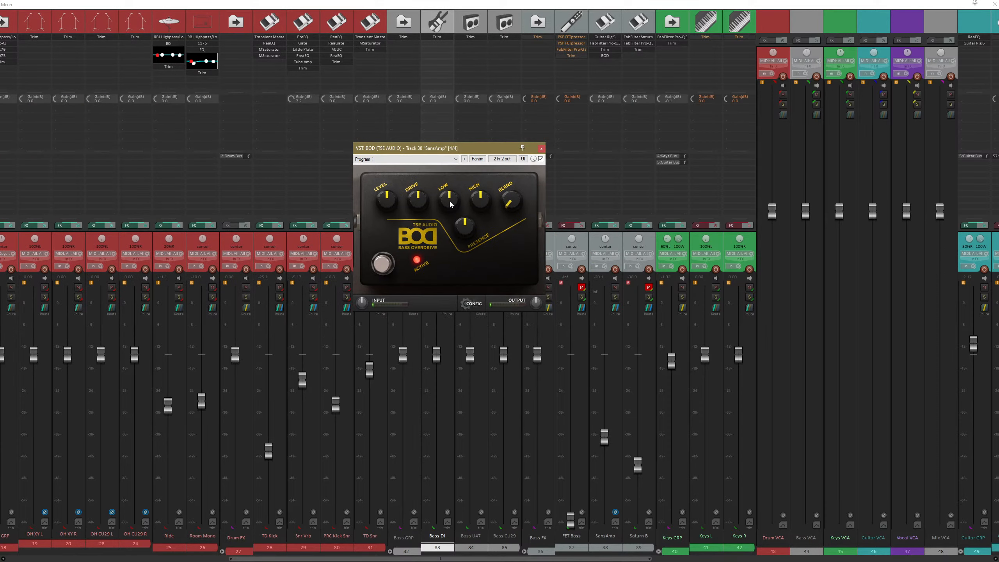
{"action": "left_click_drag", "start_coordinate": [478, 149], "coordinate": [424, 94]}
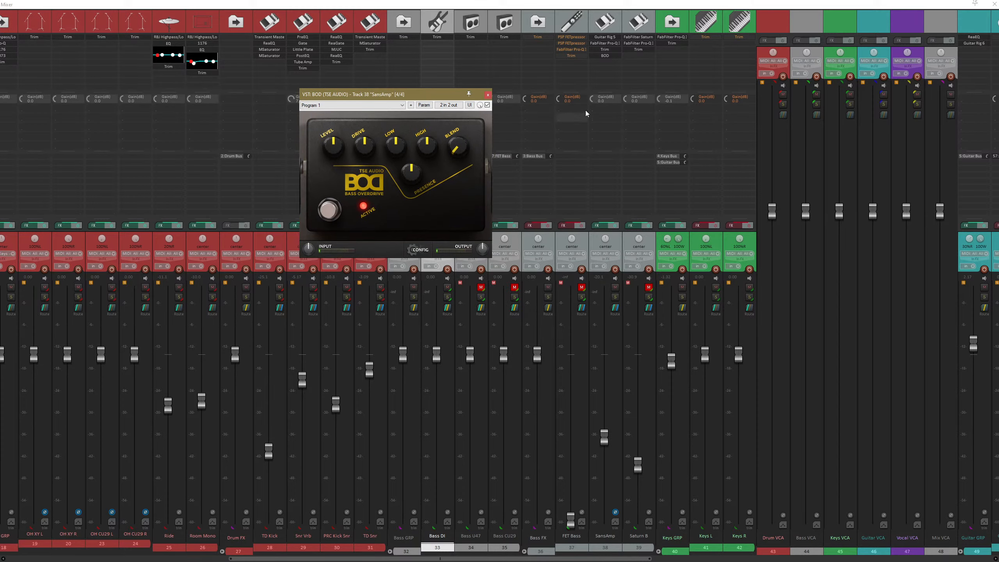
{"action": "left_click_drag", "start_coordinate": [398, 99], "coordinate": [350, 80]}
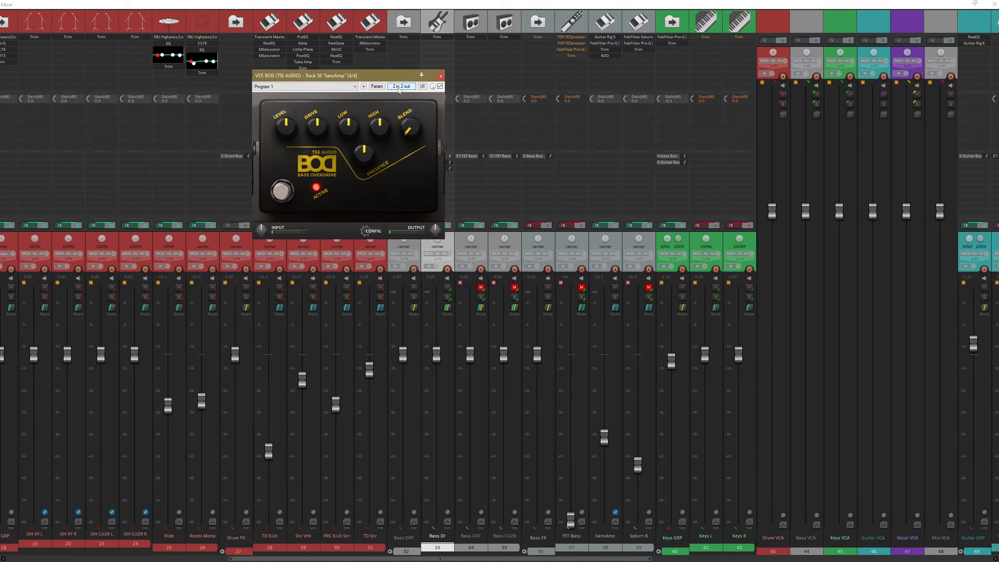
{"action": "left_click", "coordinate": [607, 55]}
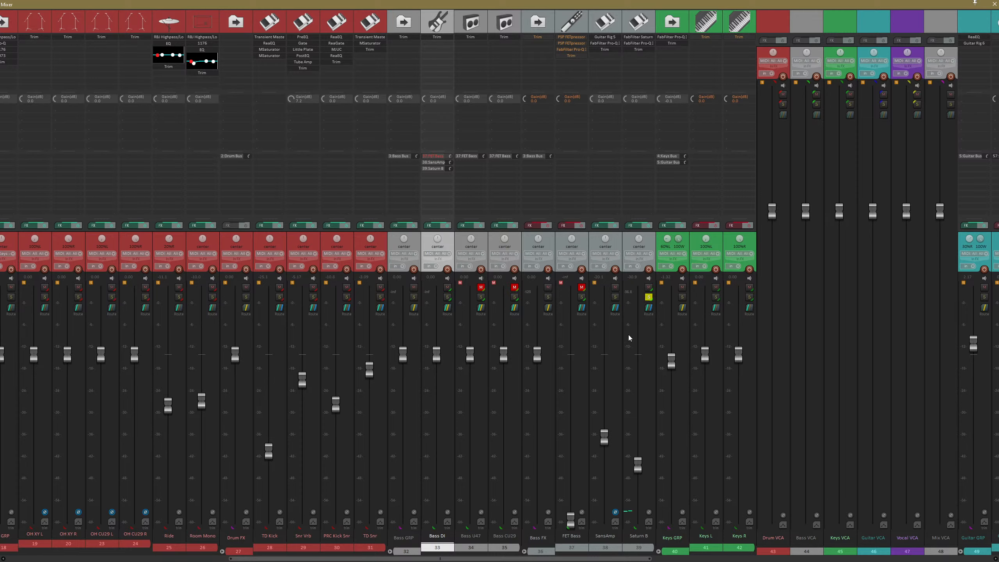
- Open FabFilter Saturn on the soloed Saturn B track, uncover the bass channels, and start playback
{"action": "left_click", "coordinate": [641, 37]}
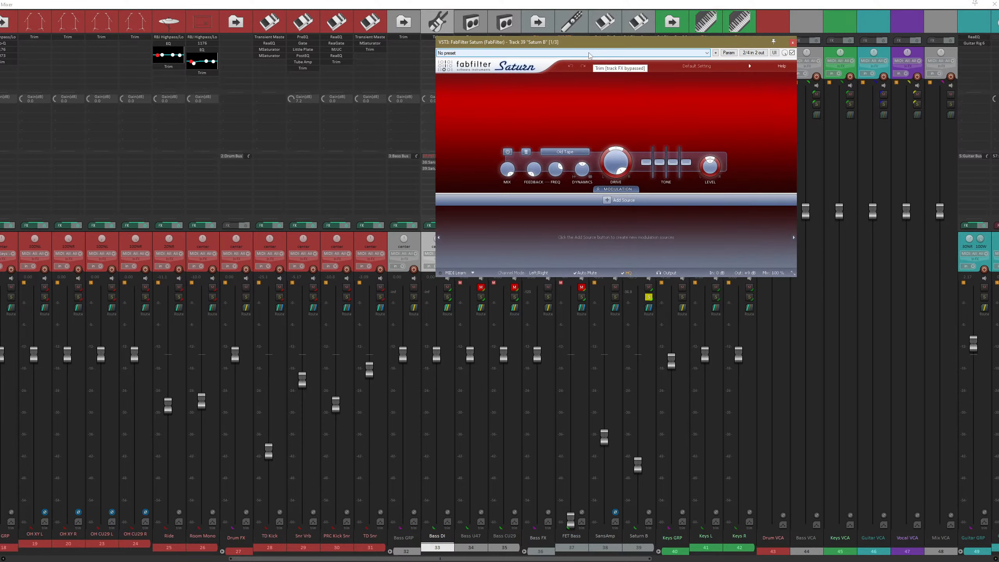
{"action": "left_click_drag", "start_coordinate": [590, 44], "coordinate": [248, 74]}
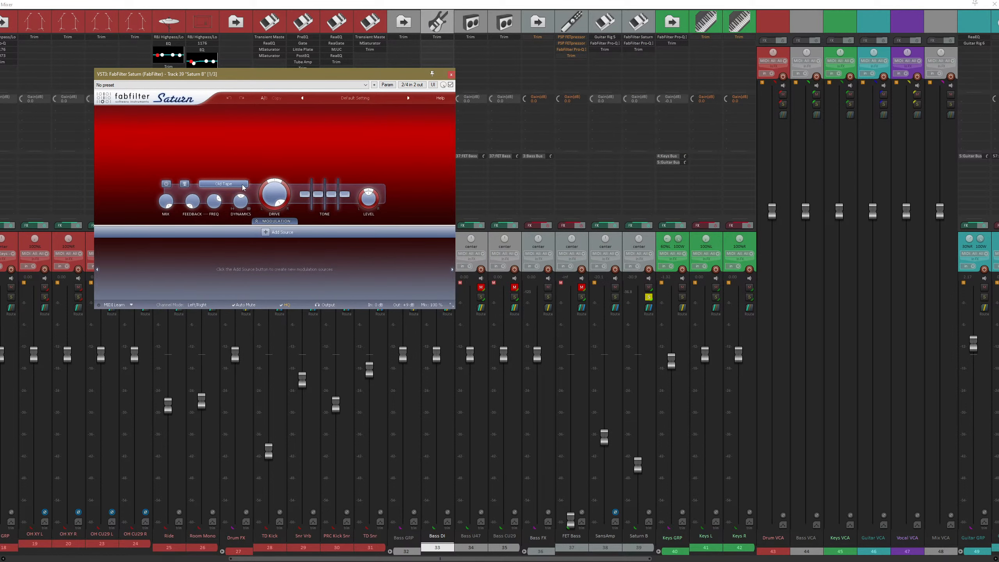
{"action": "key", "text": "space"}
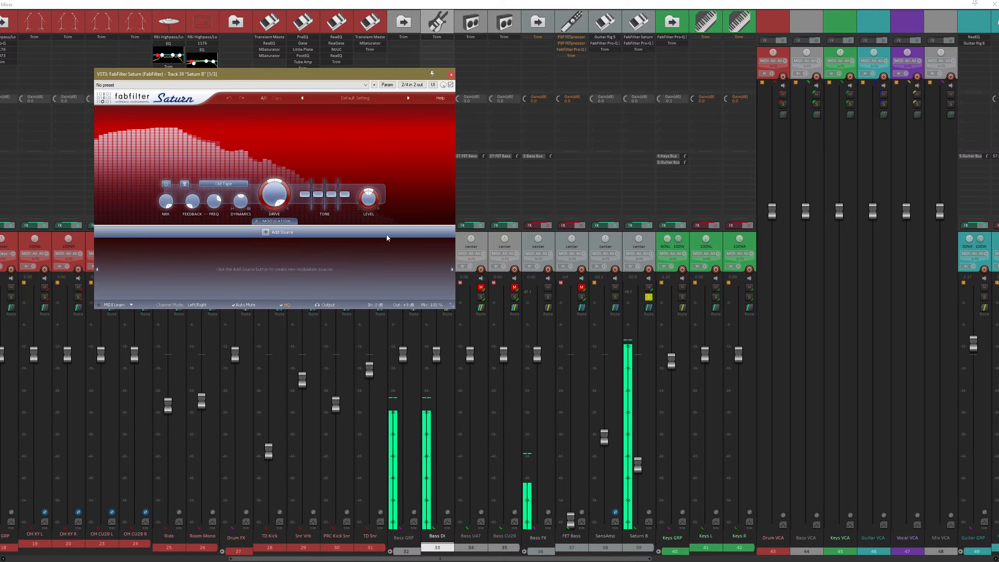
- Switch Saturn's saturation style to Warm Tape and back to Old Tape, and try raising the Saturn B fader
{"action": "left_click", "coordinate": [243, 185]}
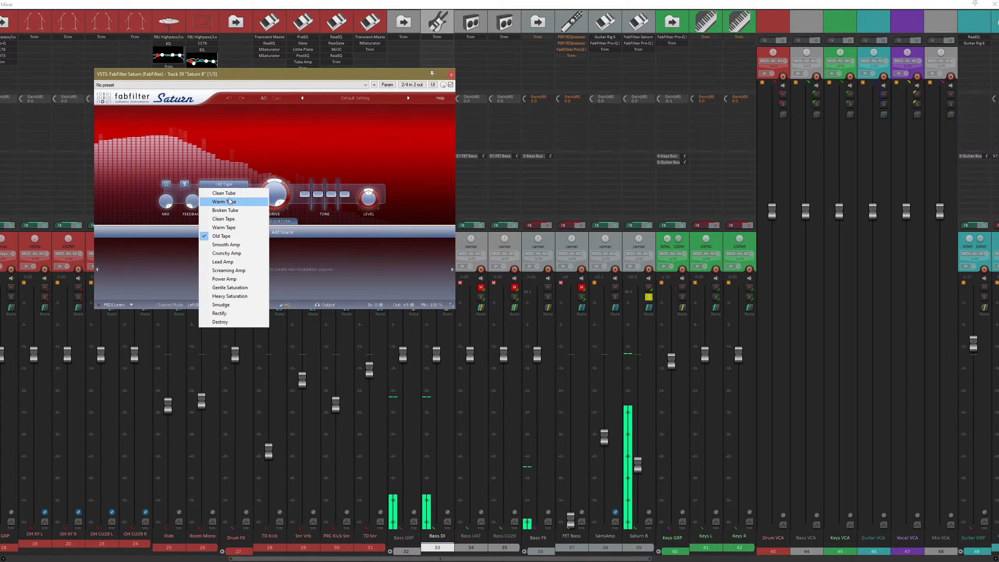
{"action": "left_click", "coordinate": [230, 227]}
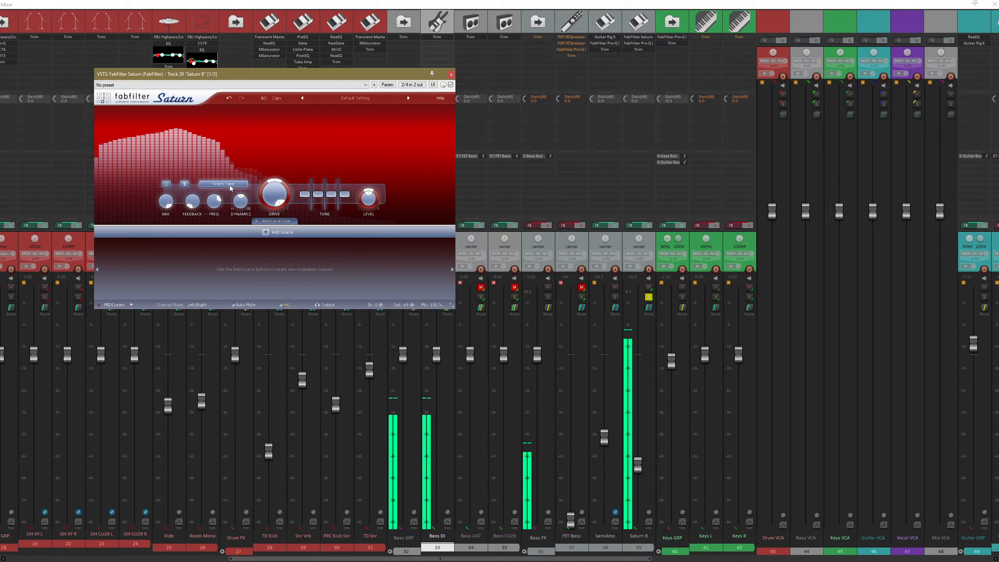
{"action": "left_click", "coordinate": [224, 183]}
{"action": "left_click", "coordinate": [227, 234]}
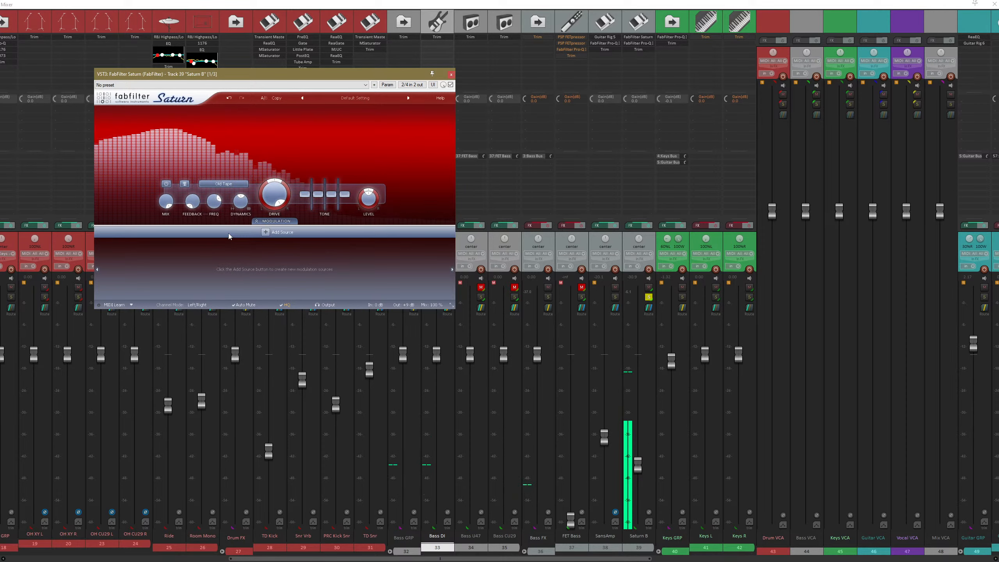
{"action": "left_click_drag", "start_coordinate": [637, 463], "coordinate": [638, 368]}
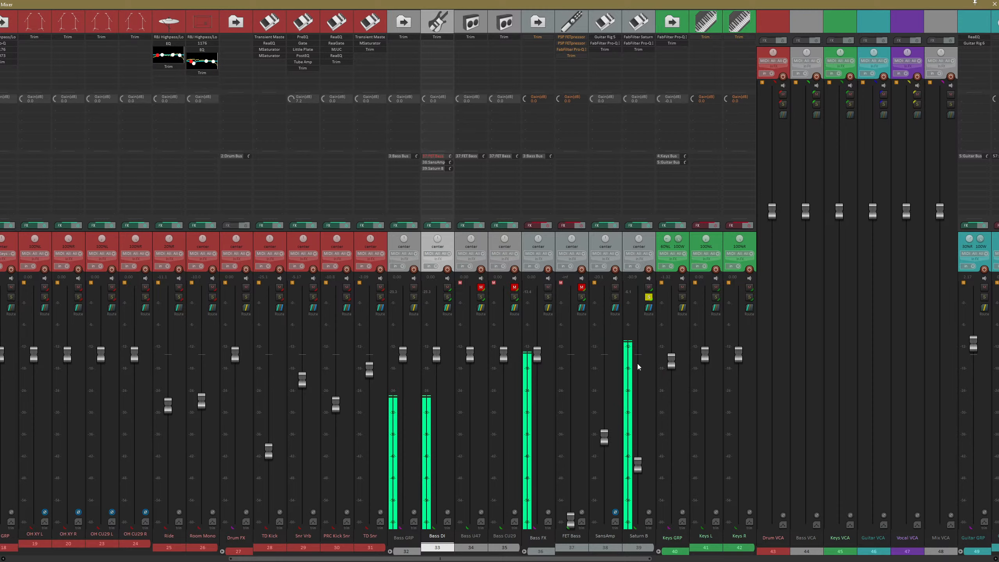
- Set the Saturn B track's saturation style to Warm Tape, and try raising its fader during playback
{"action": "left_click", "coordinate": [646, 38]}
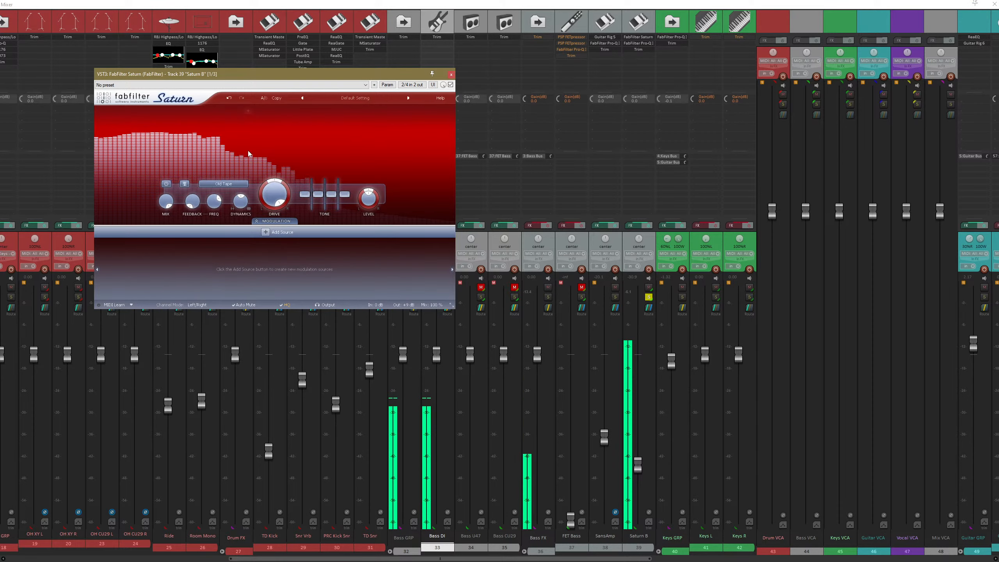
{"action": "left_click", "coordinate": [223, 183]}
{"action": "left_click", "coordinate": [215, 227]}
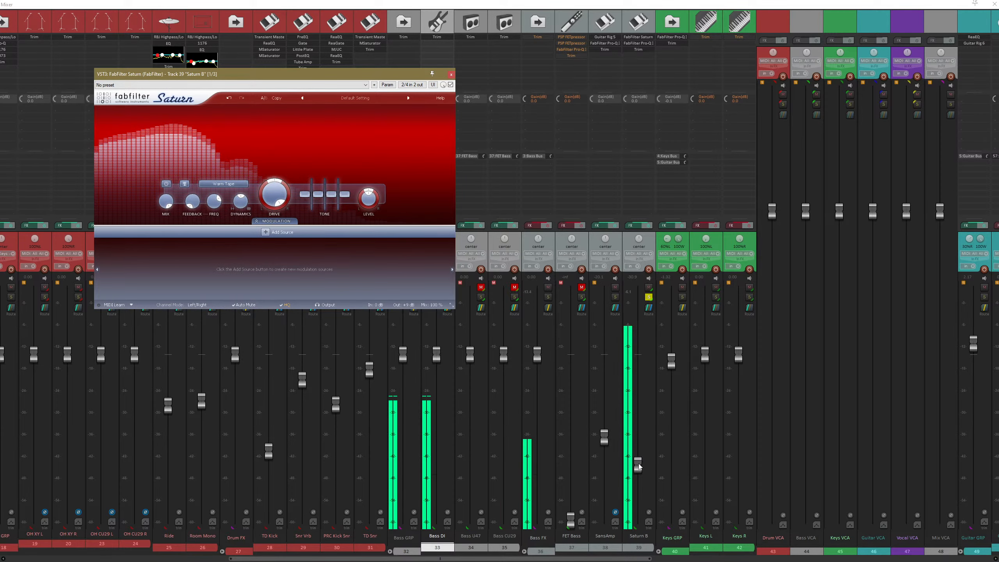
{"action": "left_click_drag", "start_coordinate": [638, 465], "coordinate": [645, 378]}
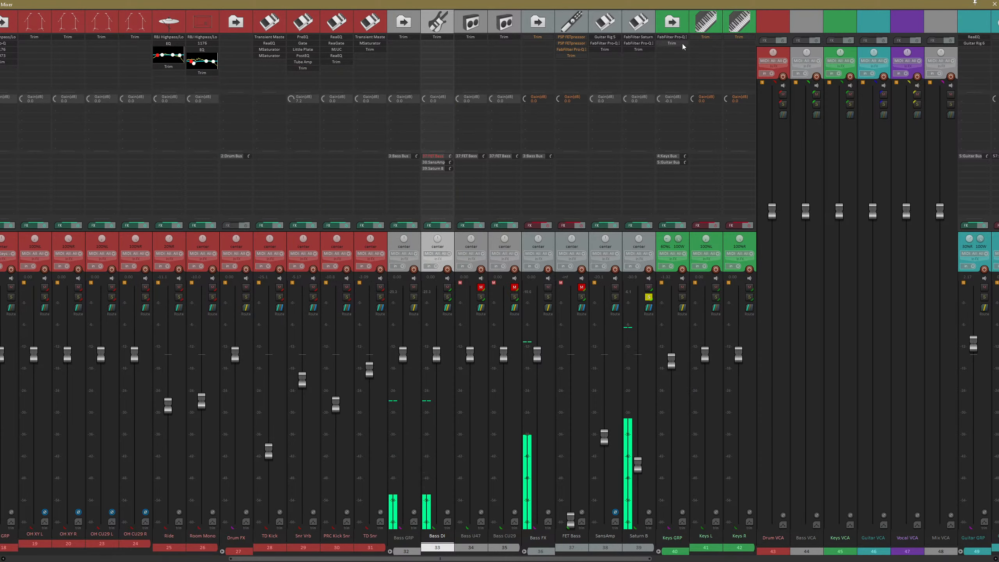
- Set the saturation style of FabFilter Saturn on the Saturn B track to Old Tape and close the plug-in
{"action": "left_click", "coordinate": [634, 39]}
{"action": "left_click", "coordinate": [223, 183]}
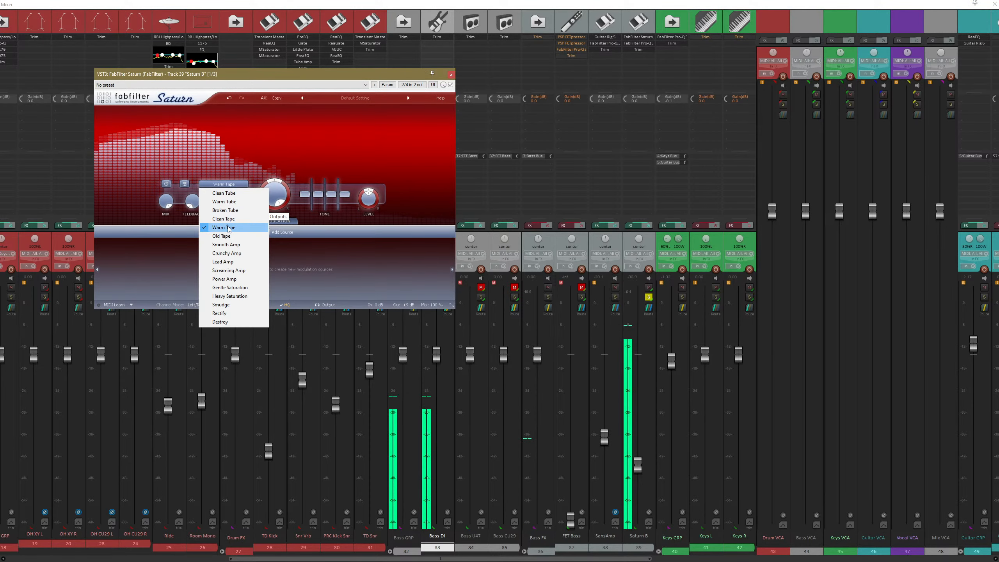
{"action": "left_click", "coordinate": [224, 233]}
{"action": "left_click", "coordinate": [450, 75]}
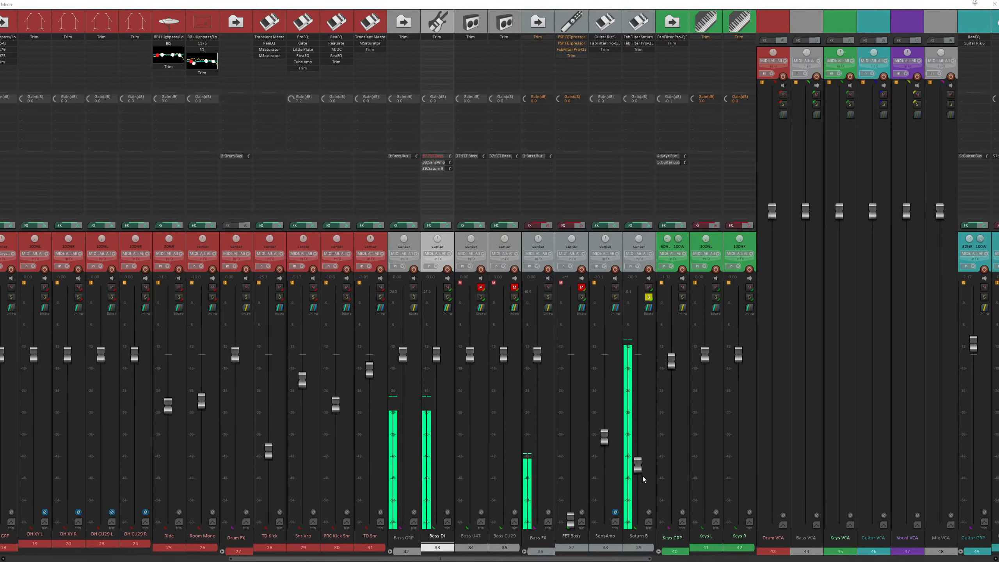
- Try raising the Saturn B fader to about -7.6 dB, undo the move, and check Saturn's settings
{"action": "left_click_drag", "start_coordinate": [637, 464], "coordinate": [637, 395]}
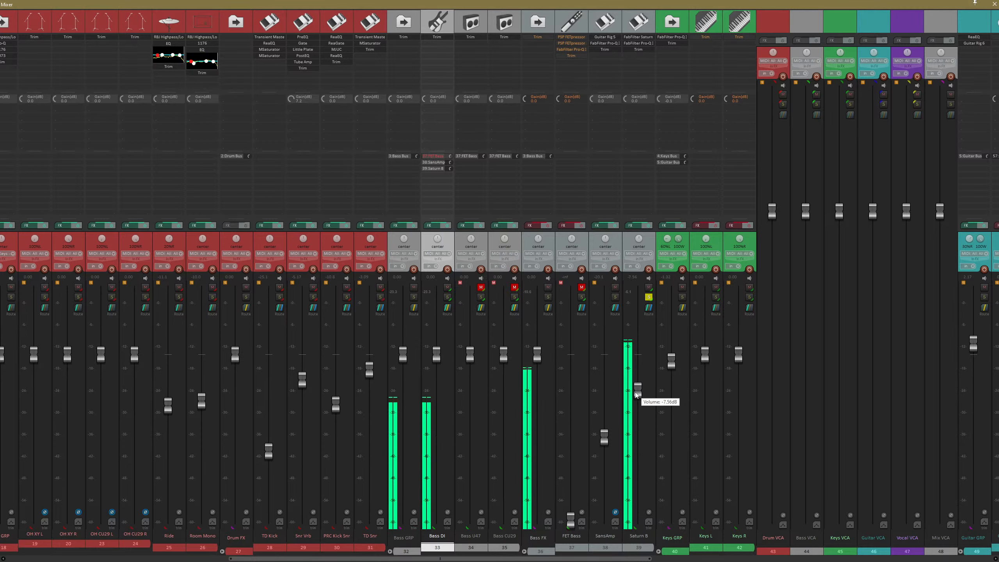
{"action": "key", "text": "ctrl+z"}
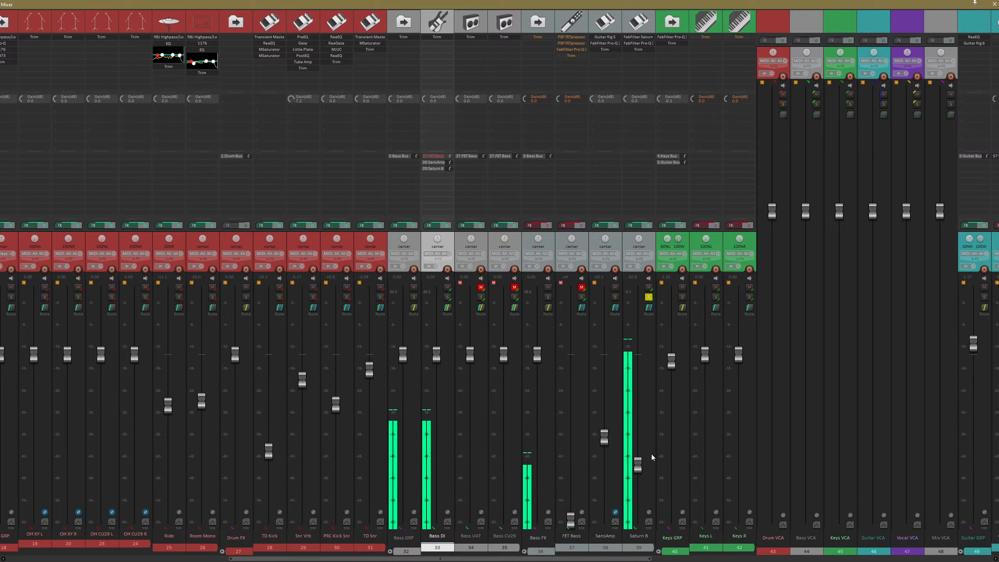
{"action": "left_click", "coordinate": [638, 37]}
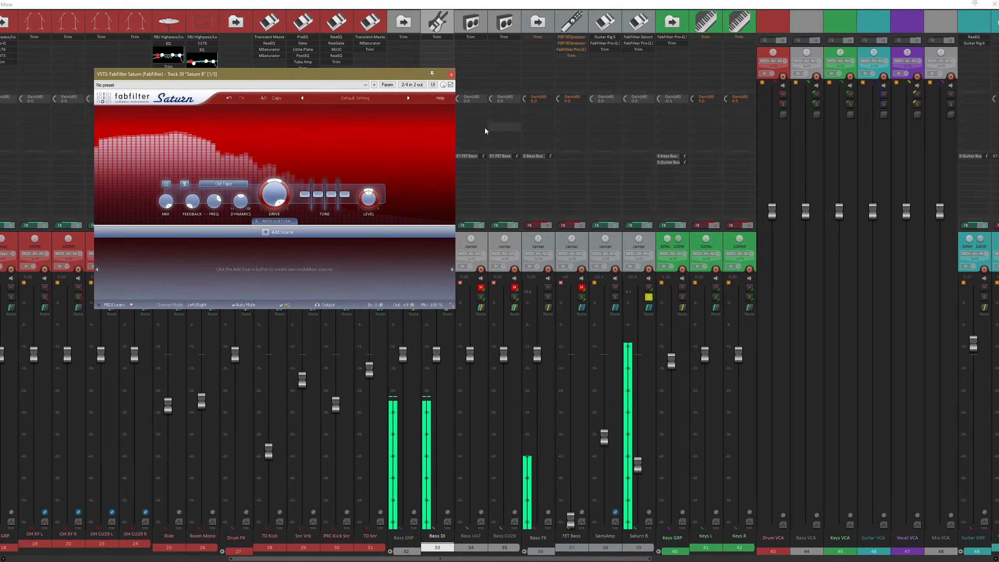
{"action": "left_click", "coordinate": [451, 75]}
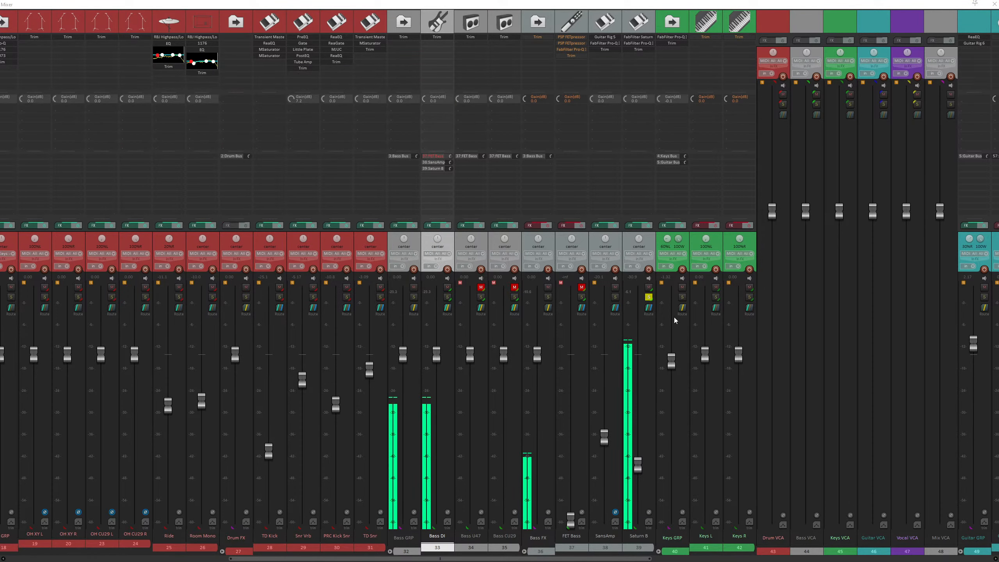
- Switch to Firefox, search for airwindows in a new tab, and open the Airwindows website
{"action": "key", "text": "super"}
{"action": "left_click", "coordinate": [12, 139]}
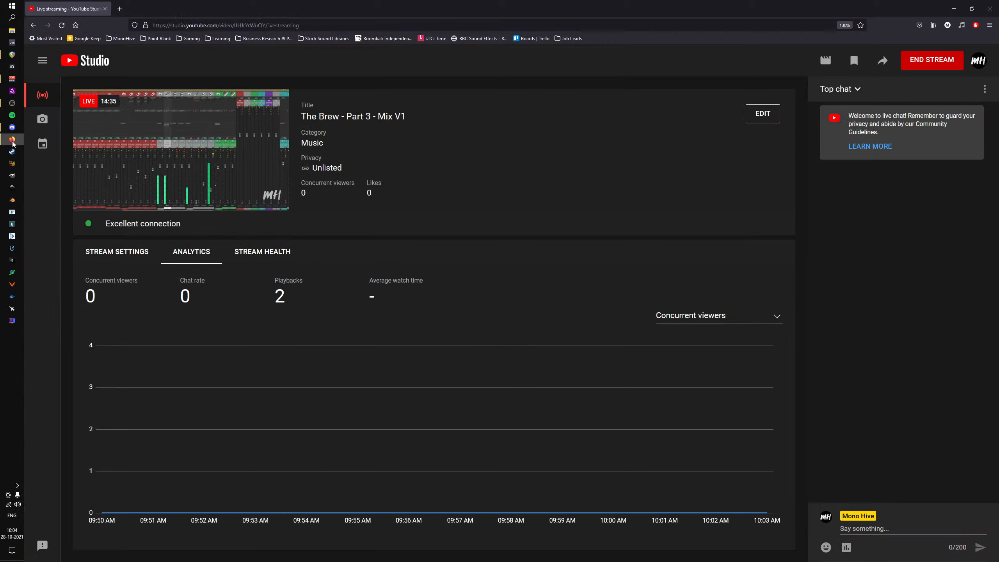
{"action": "left_click", "coordinate": [120, 8]}
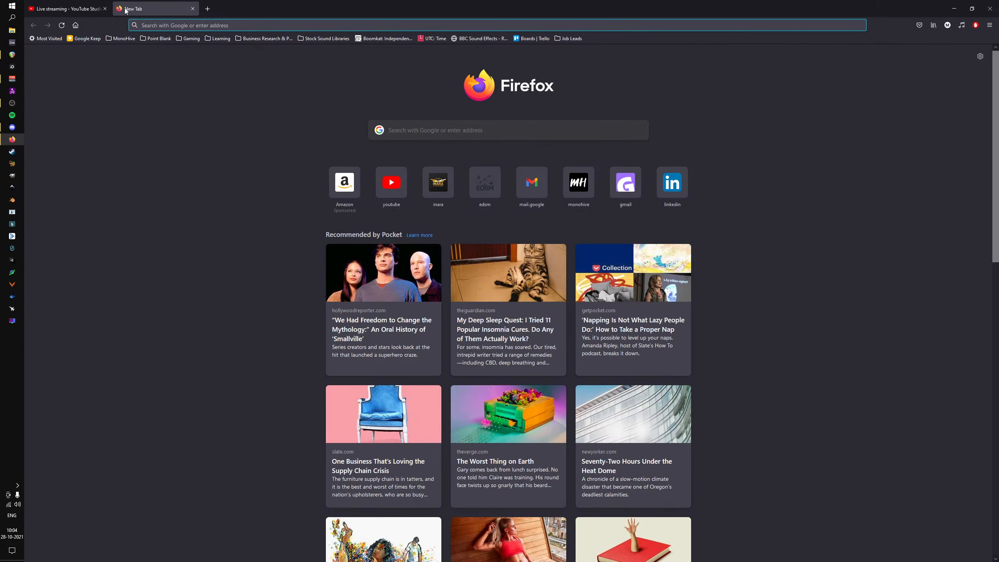
{"action": "type", "text": "airwi"}
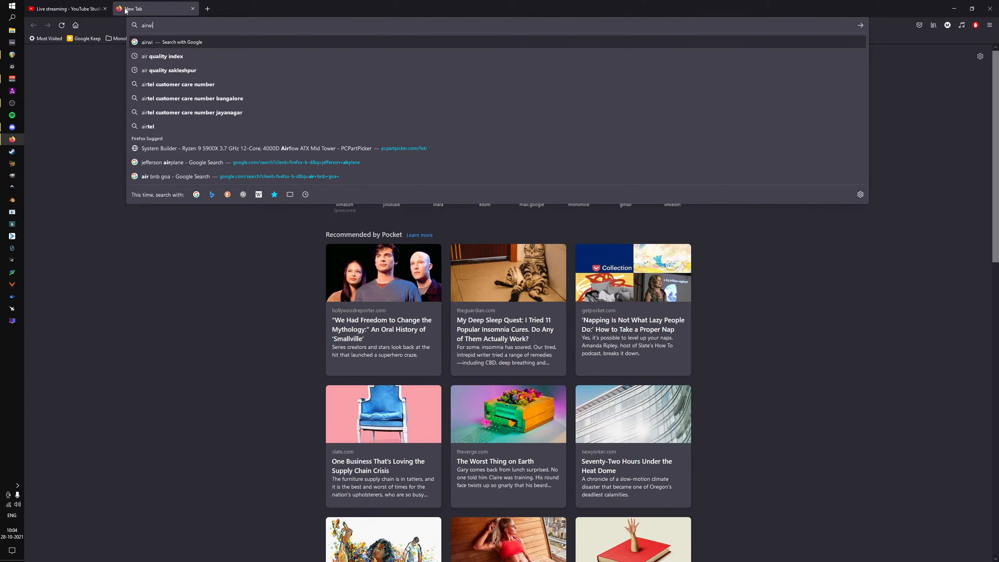
{"action": "type", "text": "ndoe"}
{"action": "key", "text": "BackSpace"}
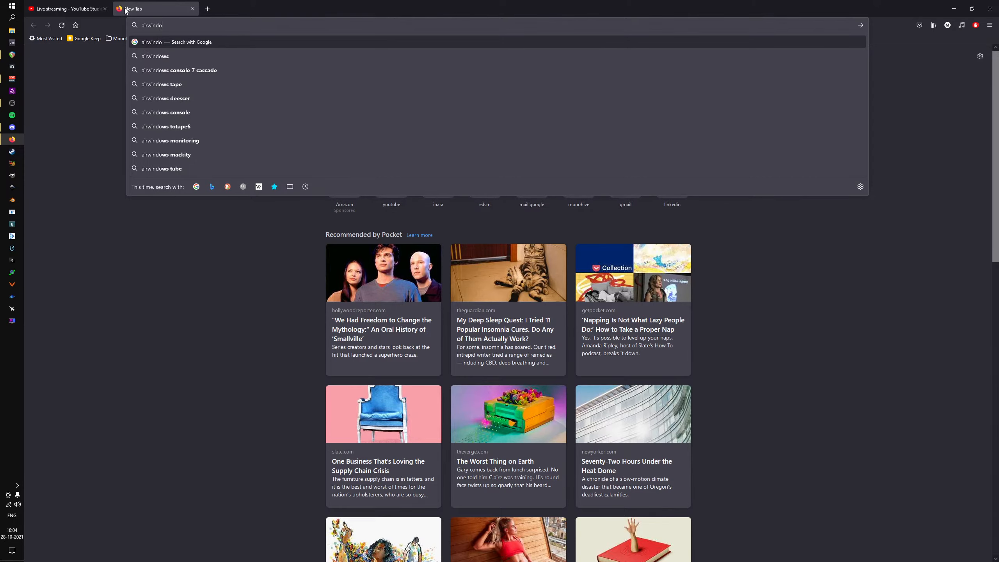
{"action": "type", "text": "ws"}
{"action": "key", "text": "Return"}
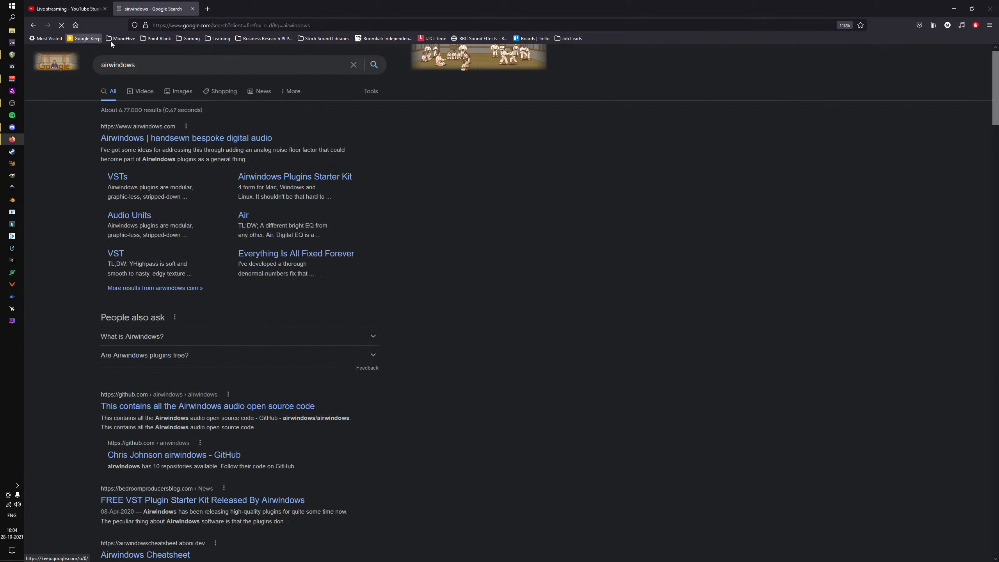
{"action": "left_click", "coordinate": [183, 144]}
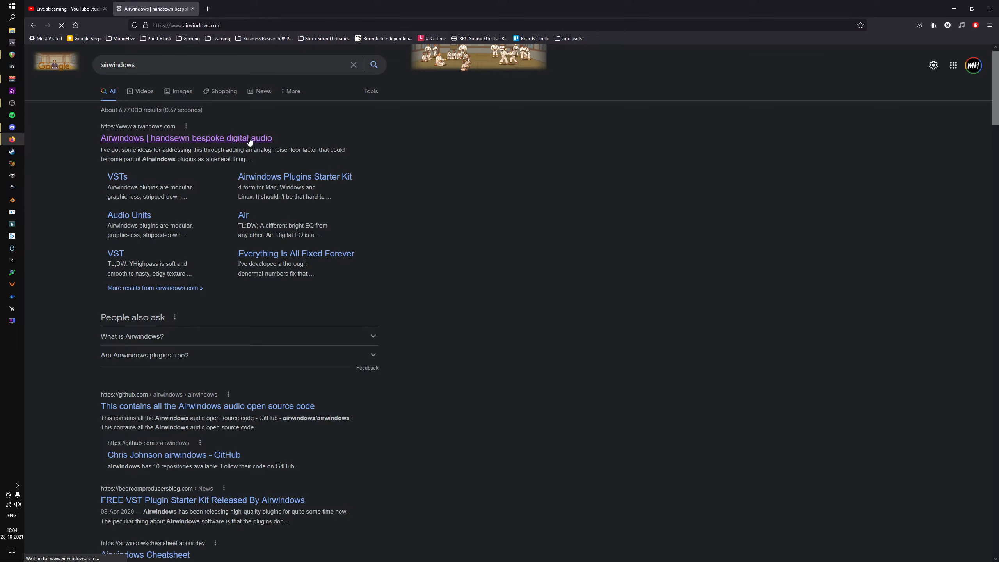
- Look through the Airwindows home page, including its list of the last year's plug-in releases
{"action": "scroll", "coordinate": [631, 270], "scroll_direction": "down", "scroll_amount": 15}
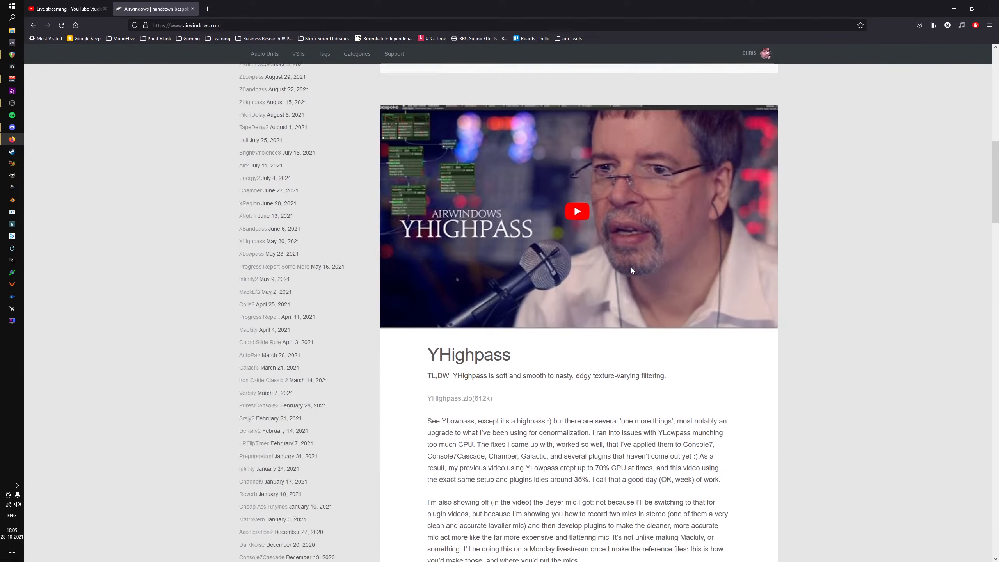
{"action": "scroll", "coordinate": [631, 269], "scroll_direction": "up", "scroll_amount": 15}
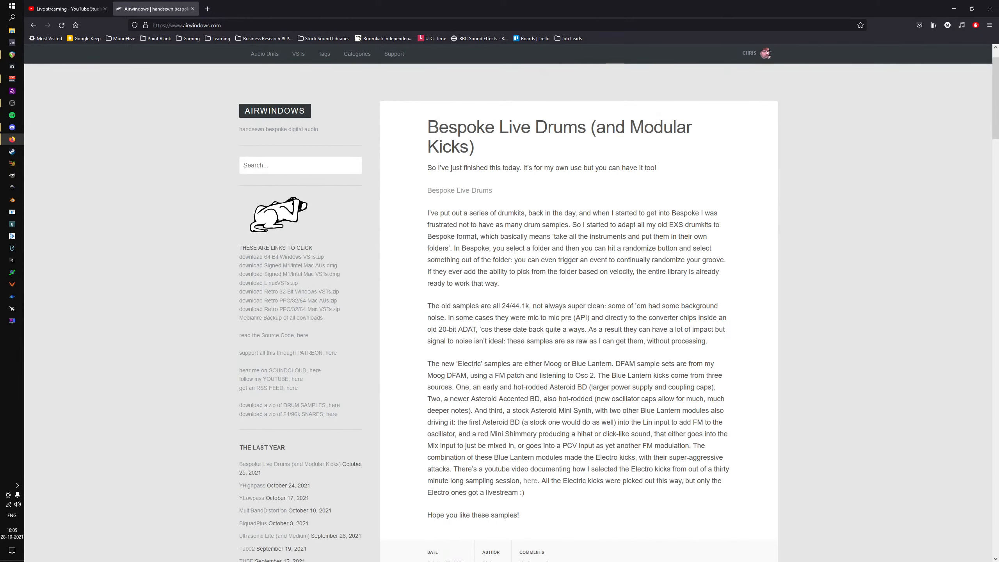
{"action": "scroll", "coordinate": [513, 251], "scroll_direction": "down", "scroll_amount": 5}
{"action": "scroll", "coordinate": [323, 286], "scroll_direction": "down", "scroll_amount": 3}
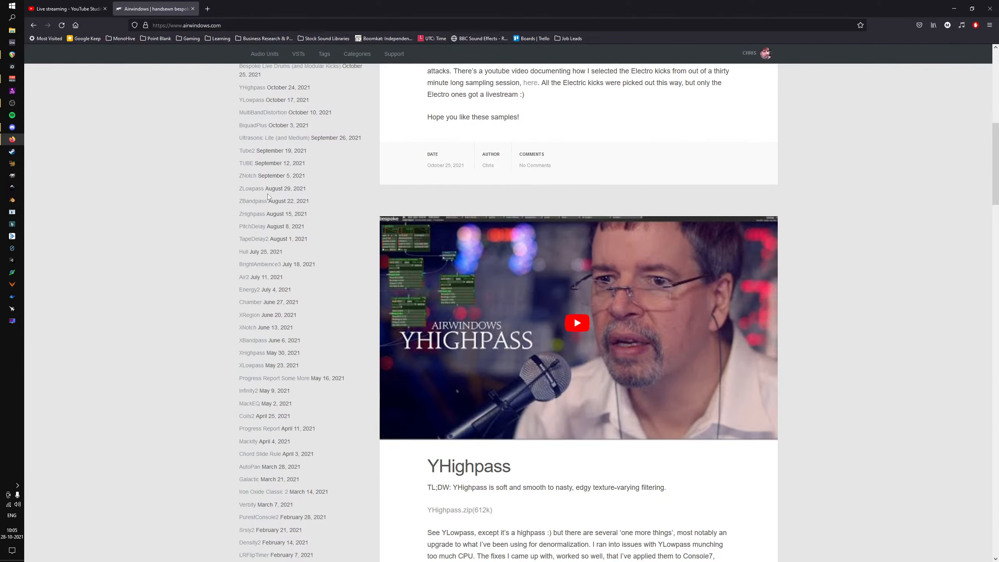
{"action": "scroll", "coordinate": [267, 275], "scroll_direction": "down", "scroll_amount": 5}
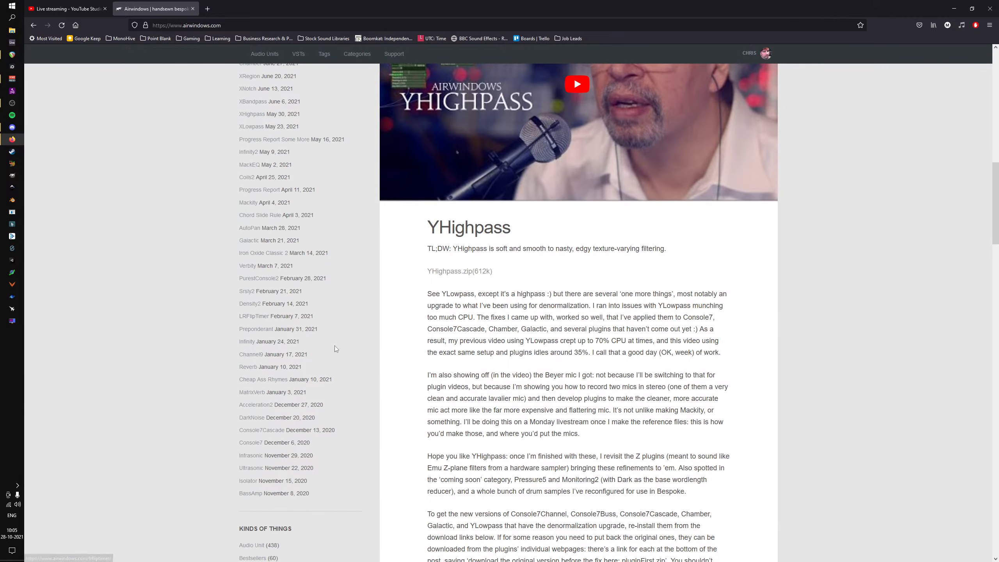
{"action": "scroll", "coordinate": [333, 342], "scroll_direction": "up", "scroll_amount": 15}
- Copy the Airwindows site address, and look over the page's category list and VST downloads
{"action": "left_click", "coordinate": [244, 24]}
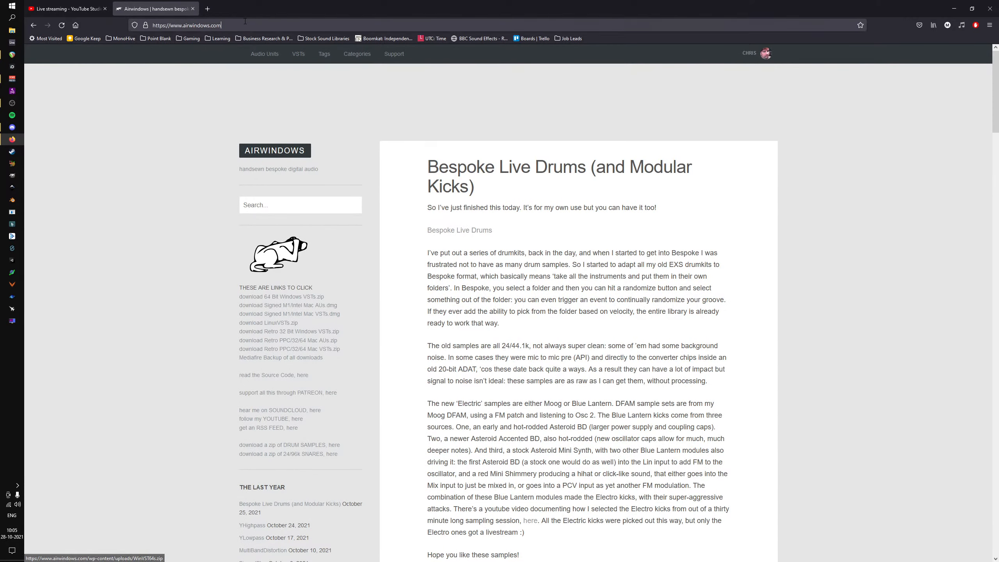
{"action": "double_click", "coordinate": [244, 21]}
{"action": "left_click", "coordinate": [227, 345]}
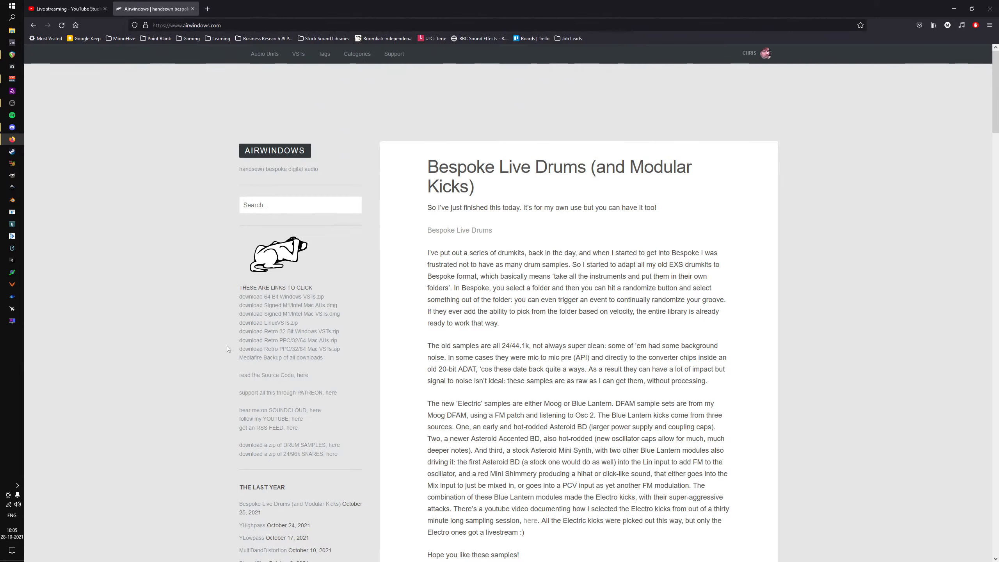
{"action": "scroll", "coordinate": [285, 372], "scroll_direction": "down", "scroll_amount": 15}
{"action": "scroll", "coordinate": [286, 372], "scroll_direction": "down", "scroll_amount": 5}
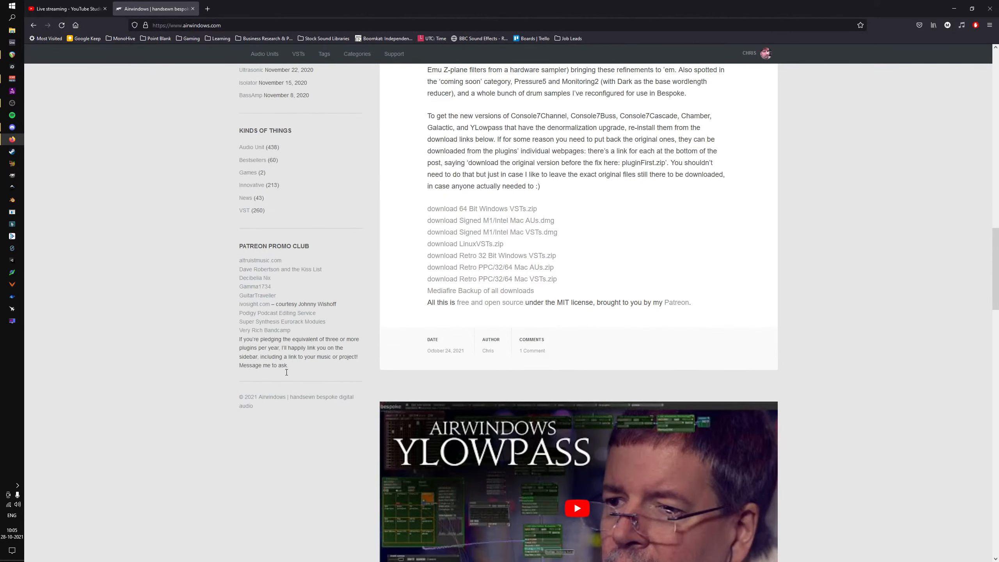
{"action": "scroll", "coordinate": [287, 320], "scroll_direction": "up", "scroll_amount": 3}
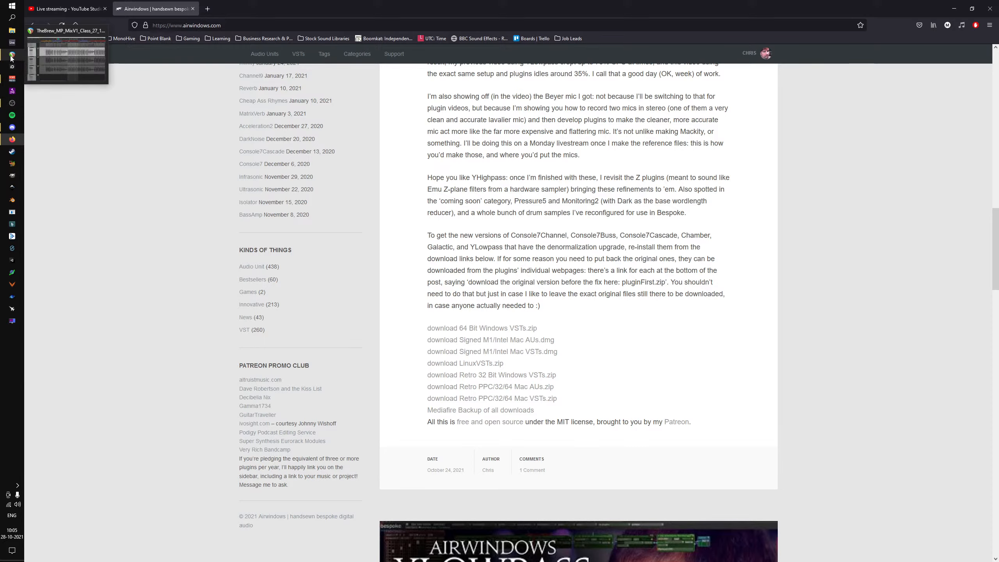
{"action": "left_click", "coordinate": [12, 127]}
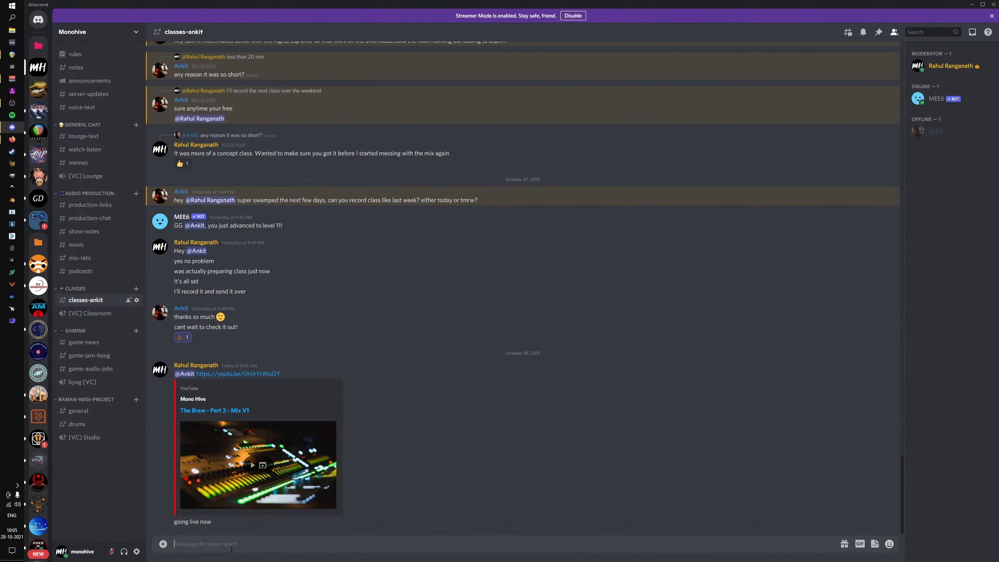
{"action": "left_click", "coordinate": [107, 209]}
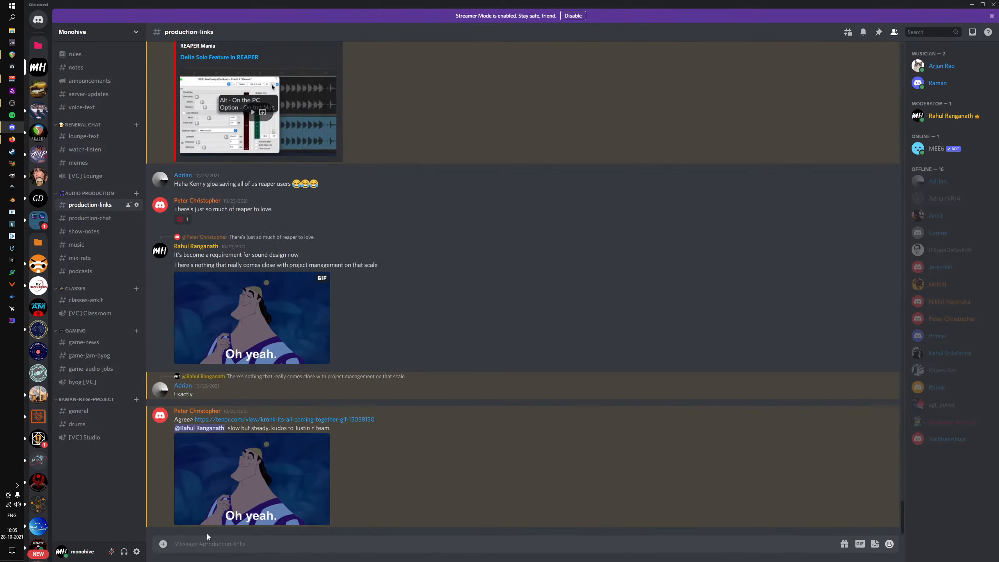
{"action": "left_click", "coordinate": [214, 545]}
{"action": "type", "text": "https://www.airwindows.com/"}
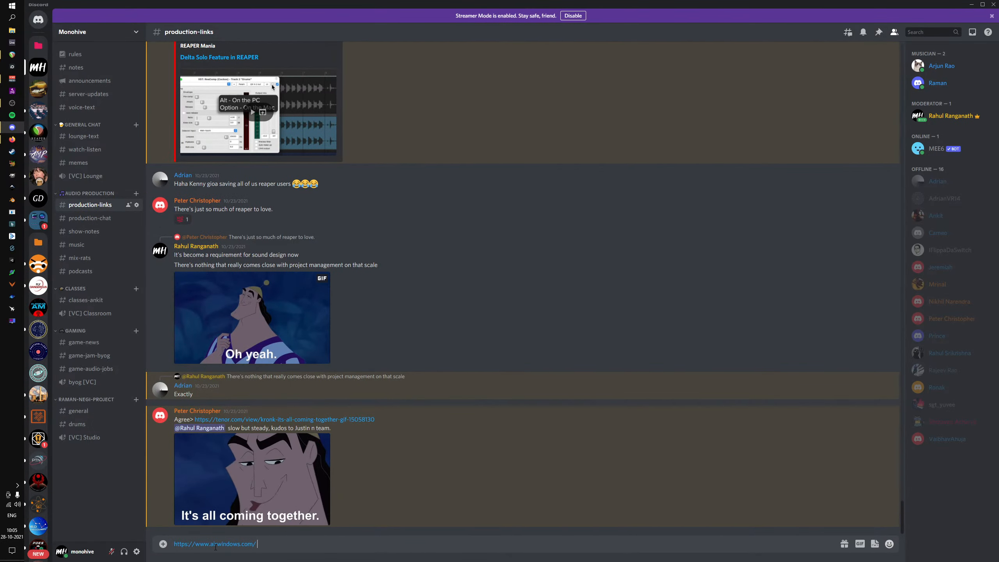
{"action": "type", "text": "@"}
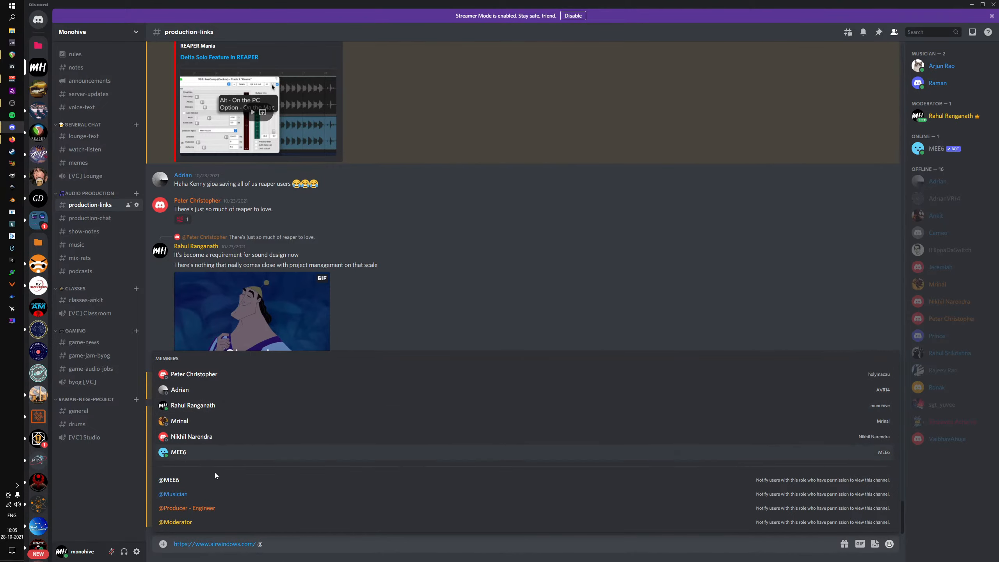
{"action": "type", "text": "ank"}
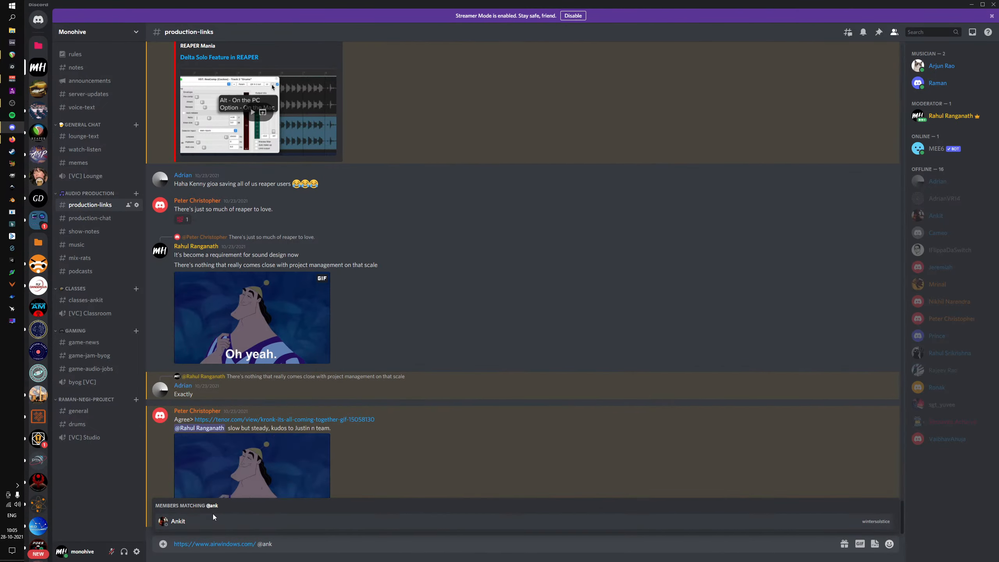
{"action": "left_click", "coordinate": [212, 522]}
{"action": "key", "text": "Return"}
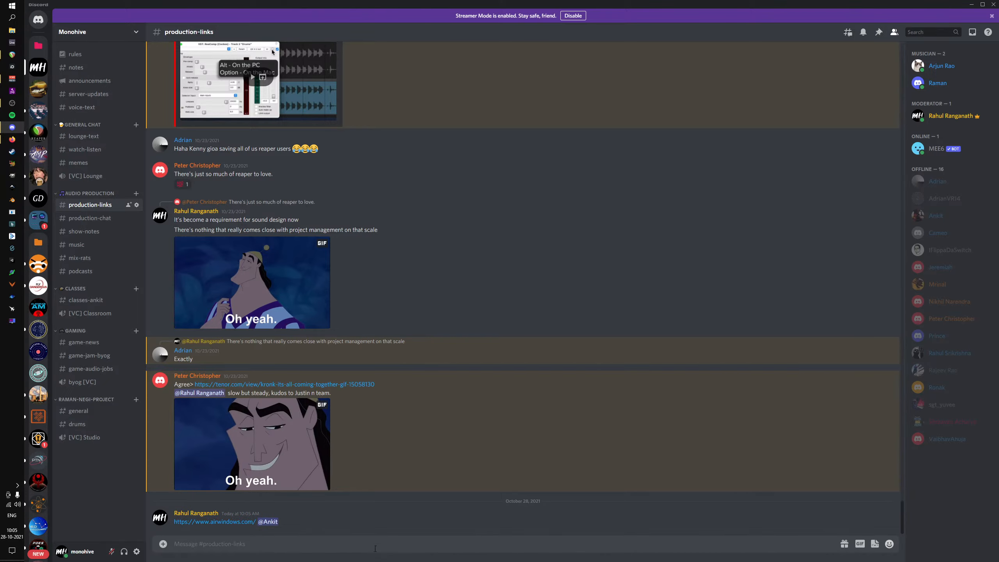
- Switch back to the REAPER mixer, select the FET Bass track, and unsolo Saturn B
{"action": "key", "text": "alt+Tab"}
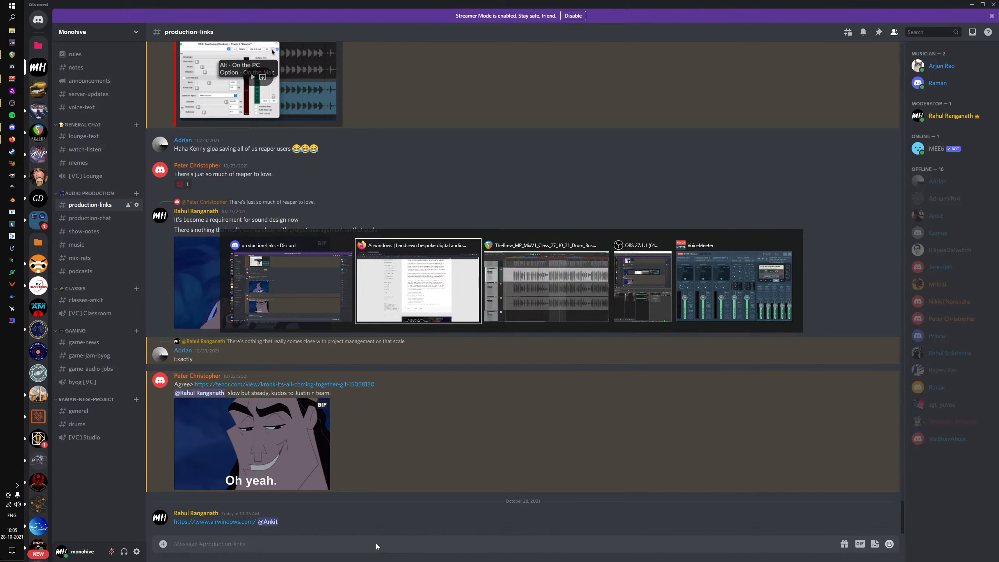
{"action": "key", "text": "alt+Tab"}
{"action": "key", "text": "alt+Tab"}
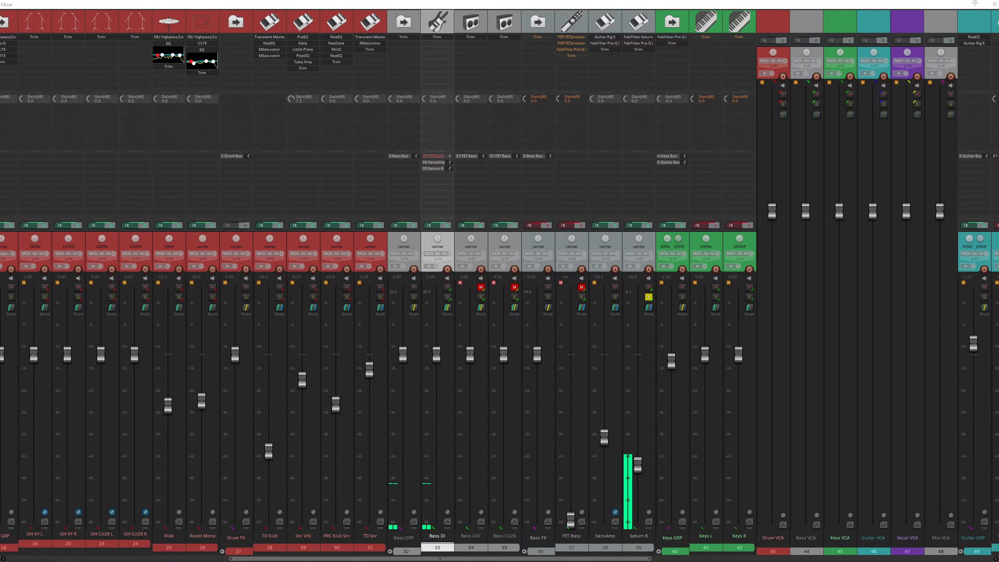
{"action": "left_click_drag", "start_coordinate": [465, 559], "coordinate": [479, 560]}
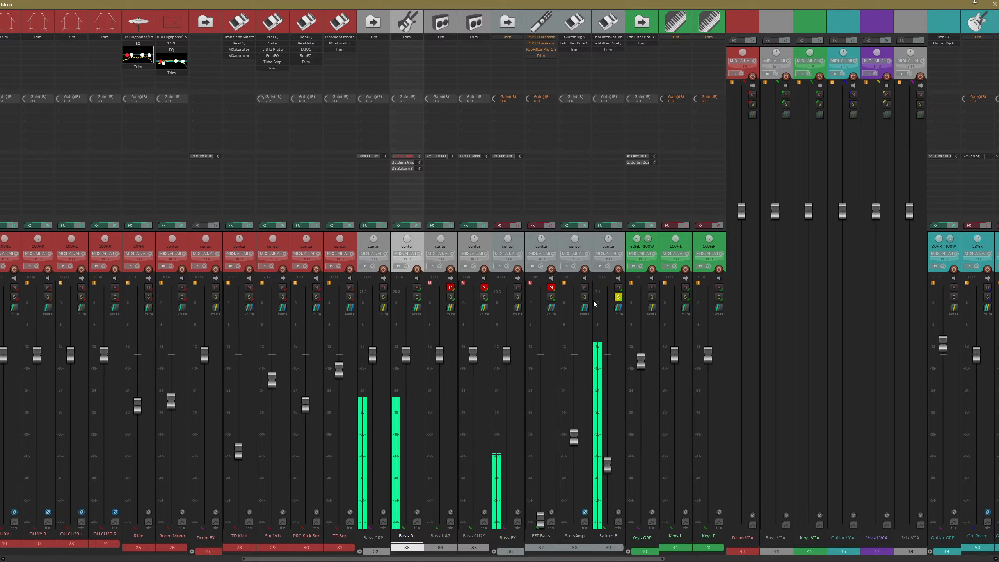
{"action": "left_click", "coordinate": [546, 239]}
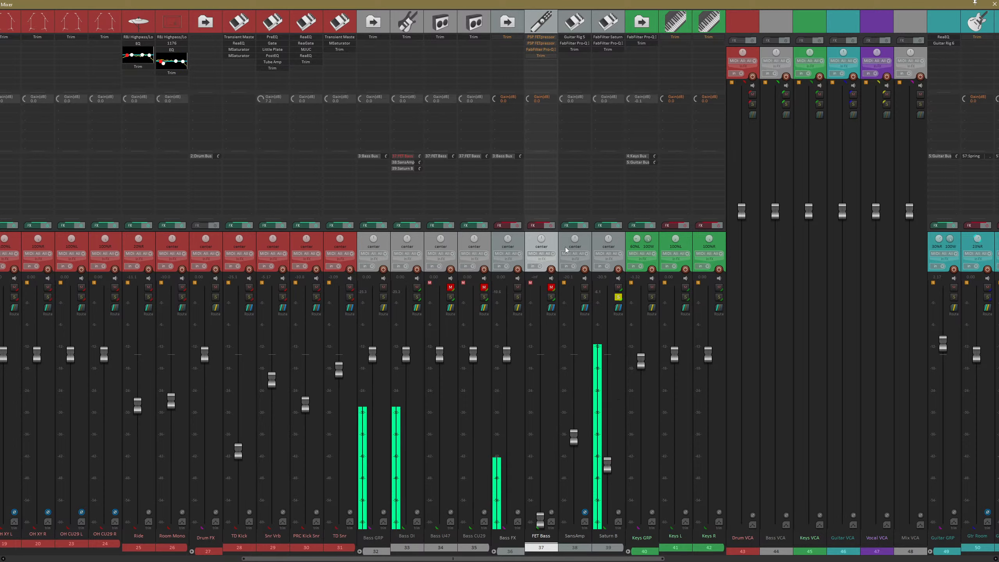
{"action": "left_click", "coordinate": [617, 297]}
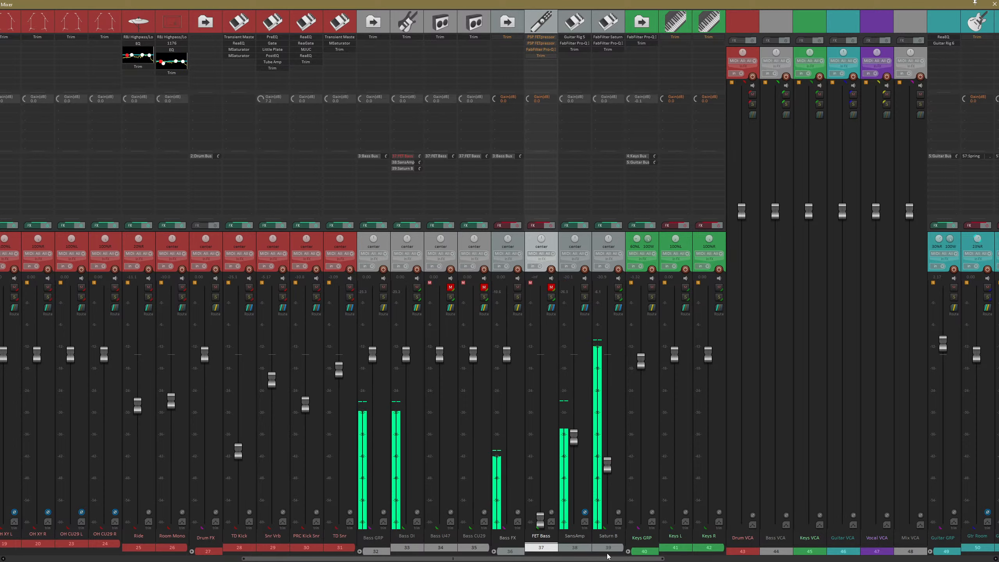
- Unmute the Bass U47 and Bass CU29 tracks, and compare the bass with the Bass FX folder muted and unmuted
{"action": "left_click", "coordinate": [450, 287]}
{"action": "left_click", "coordinate": [484, 287]}
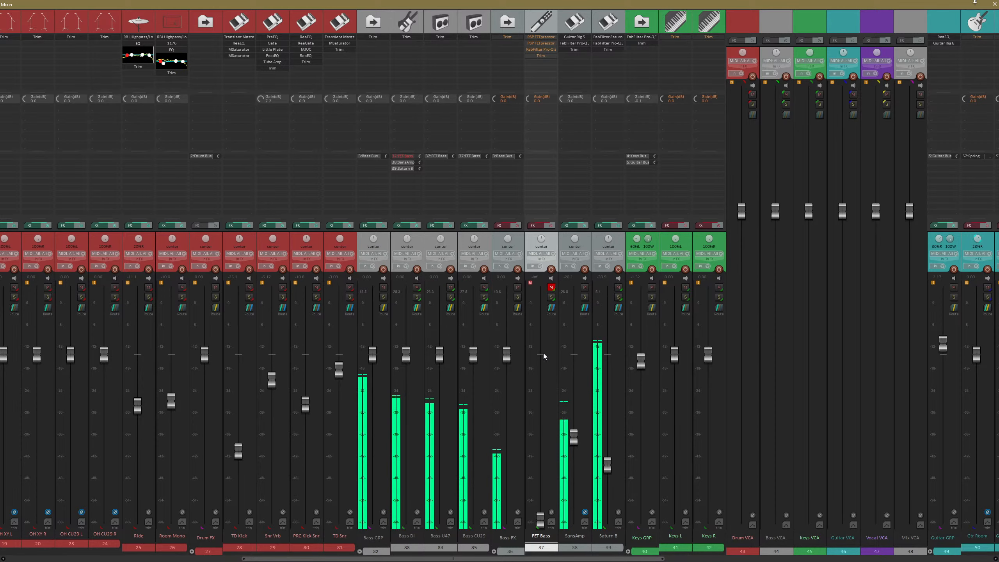
{"action": "left_click", "coordinate": [518, 288]}
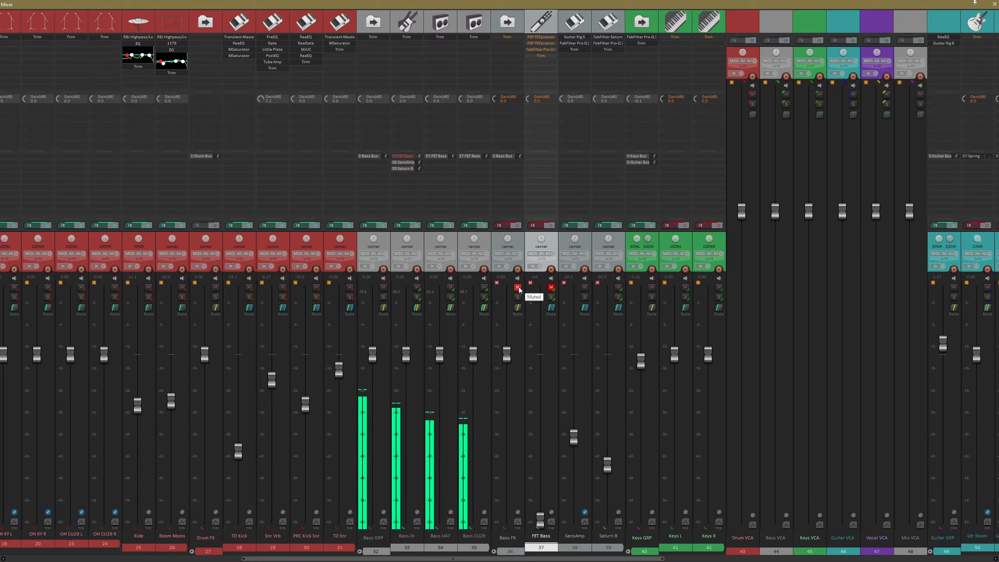
{"action": "left_click", "coordinate": [518, 288]}
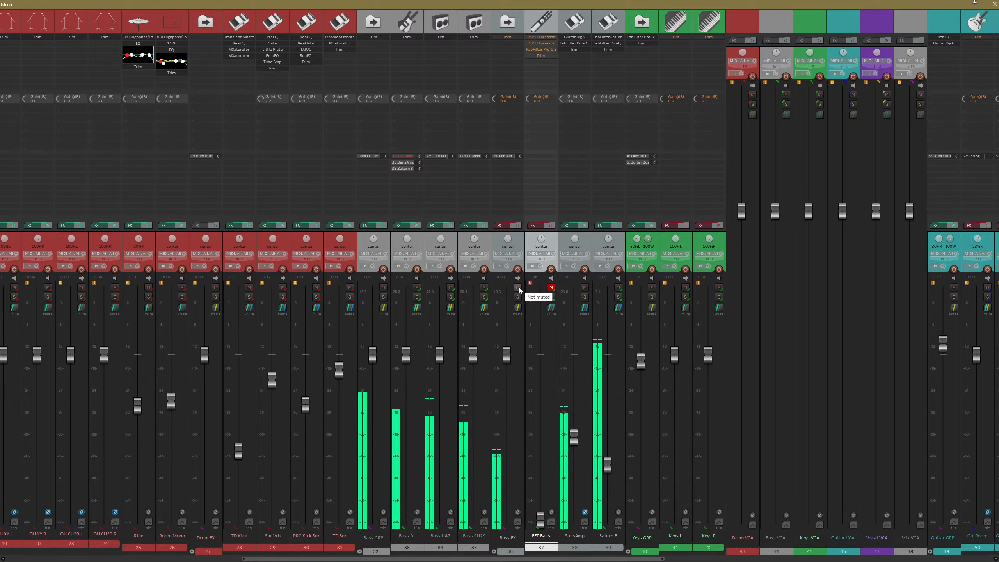
{"action": "left_click", "coordinate": [518, 287]}
{"action": "left_click", "coordinate": [518, 288]}
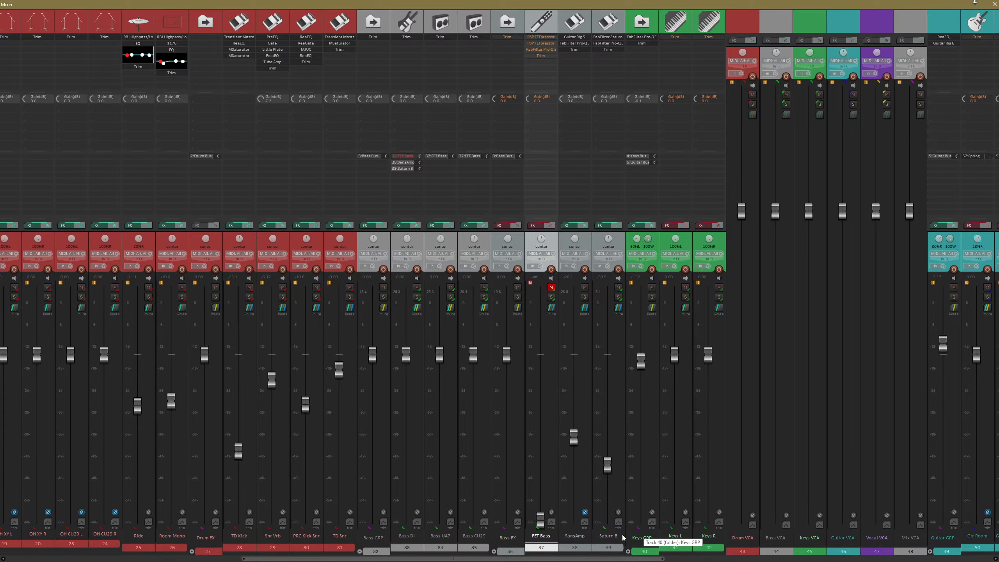
- Enable the effects chain on the Bass Bus track
{"action": "left_click_drag", "start_coordinate": [620, 559], "coordinate": [391, 559]}
{"action": "left_click_drag", "start_coordinate": [223, 559], "coordinate": [219, 559]}
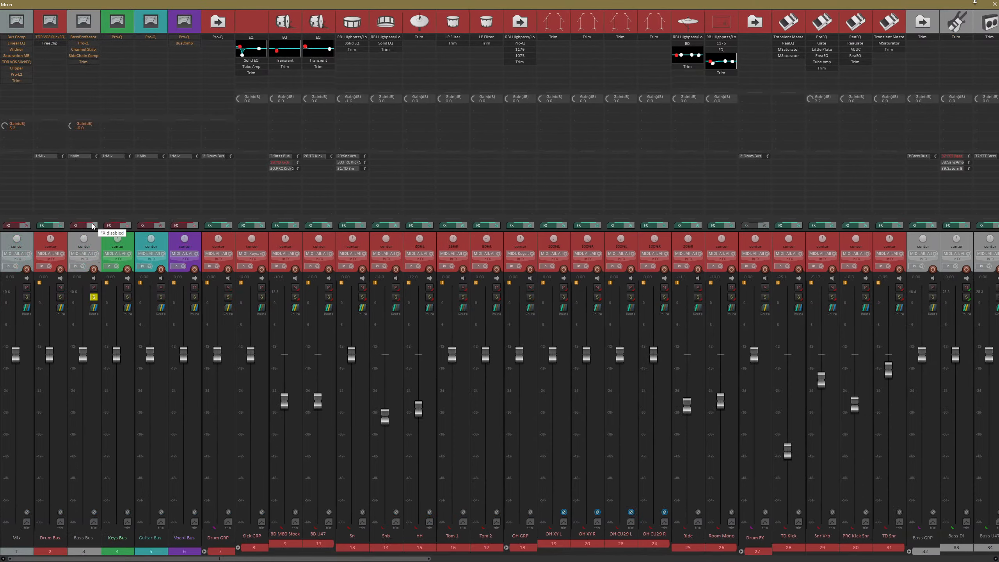
{"action": "left_click", "coordinate": [90, 224]}
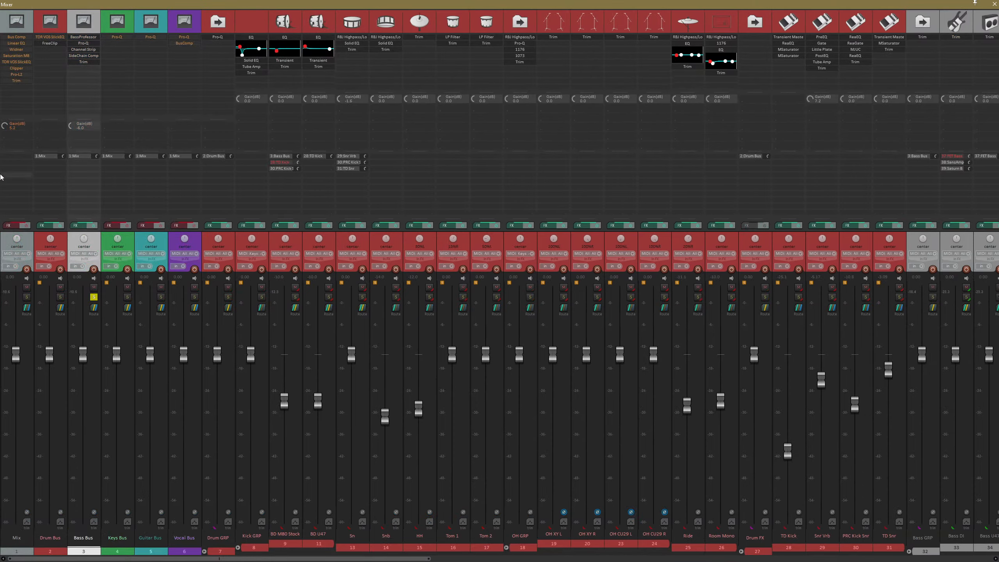
{"action": "left_click_drag", "start_coordinate": [191, 558], "coordinate": [314, 539]}
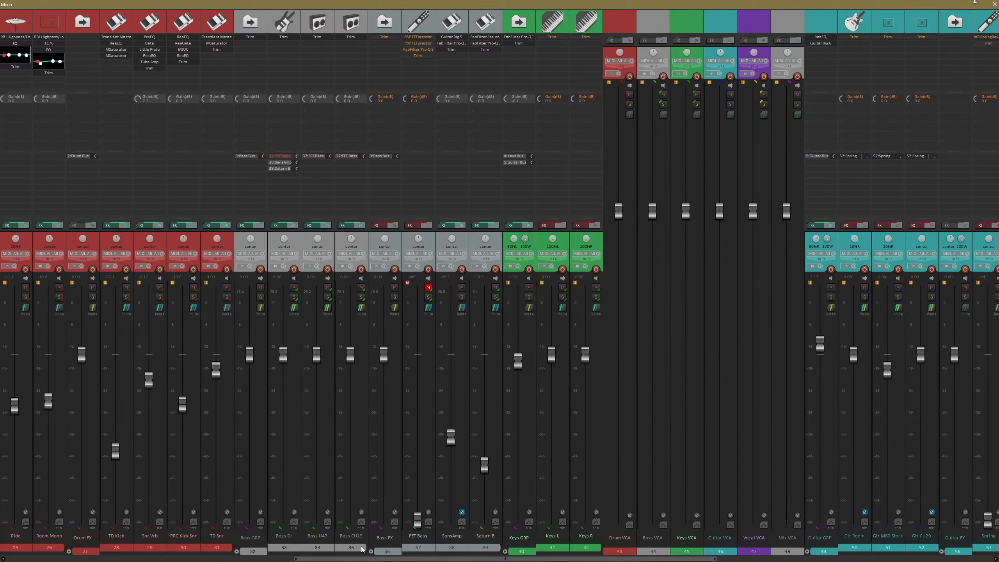
{"action": "left_click_drag", "start_coordinate": [452, 557], "coordinate": [165, 557]}
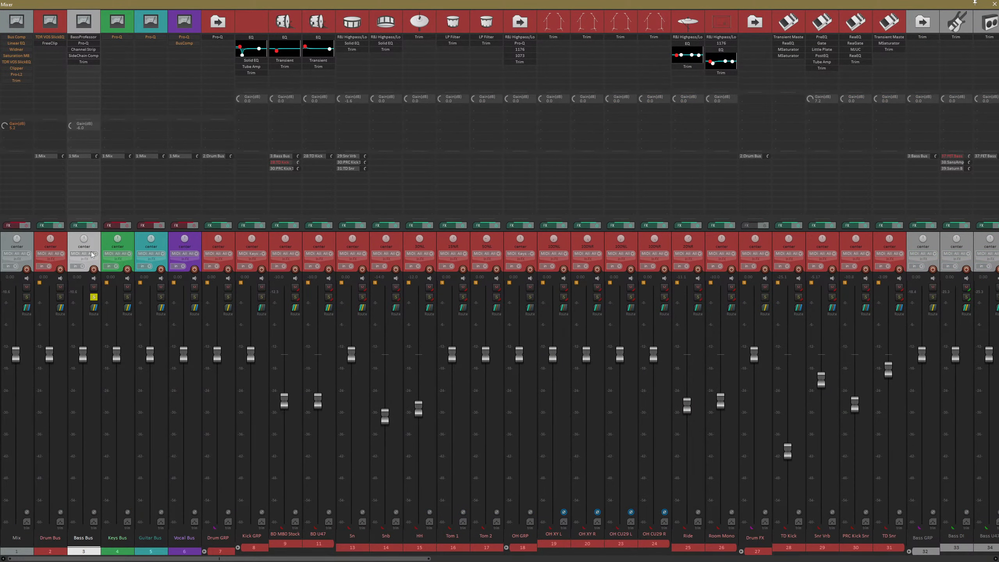
- Open BassProfessor on the Bass Bus, and bypass the Pro-Q, Channel Strip, SideChain Comp and Trim effects after it
{"action": "left_click", "coordinate": [95, 35]}
{"action": "left_click_drag", "start_coordinate": [427, 245], "coordinate": [461, 78]}
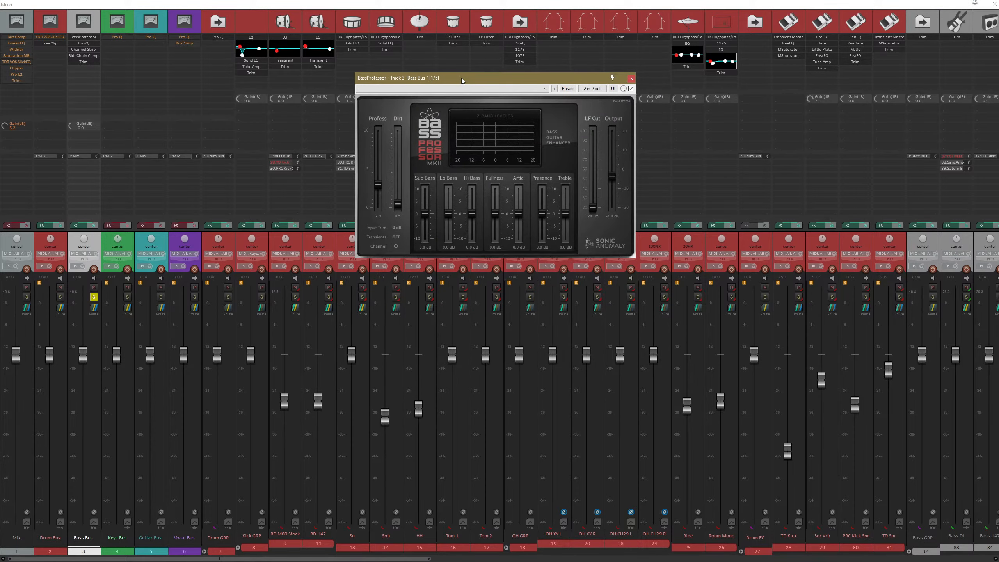
{"action": "left_click", "coordinate": [90, 56], "text": "shift"}
{"action": "left_click", "coordinate": [92, 63], "text": "shift"}
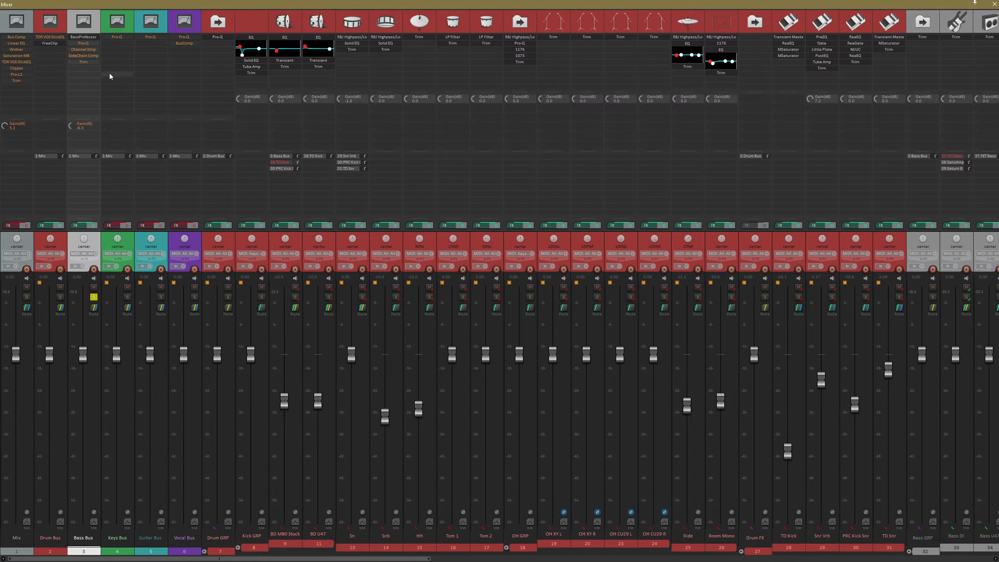
- Play the bass and compare it with BassProfessor bypassed and enabled, closing the plug-in window when done
{"action": "key", "text": "space"}
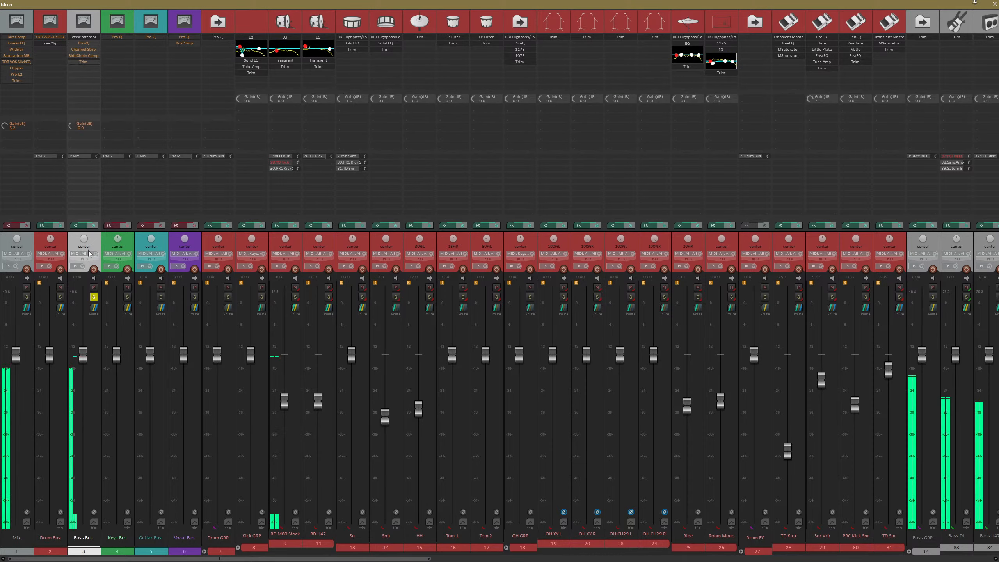
{"action": "left_click", "coordinate": [87, 38]}
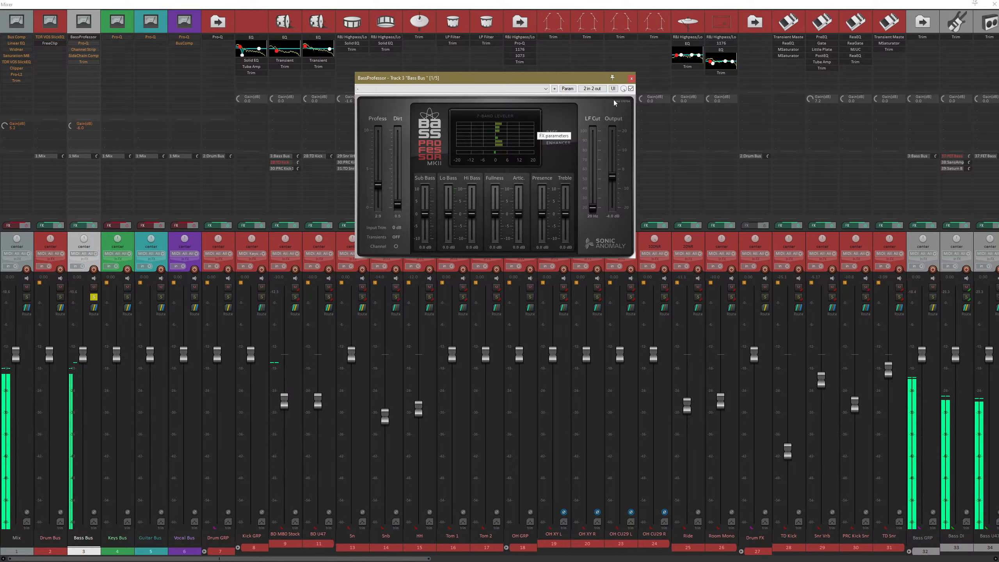
{"action": "left_click", "coordinate": [631, 88]}
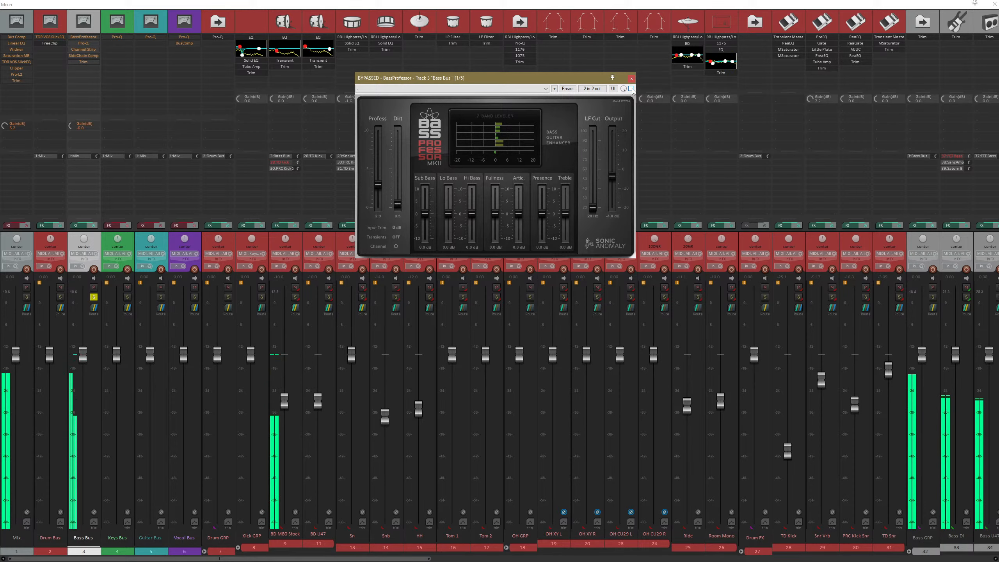
{"action": "left_click", "coordinate": [630, 88]}
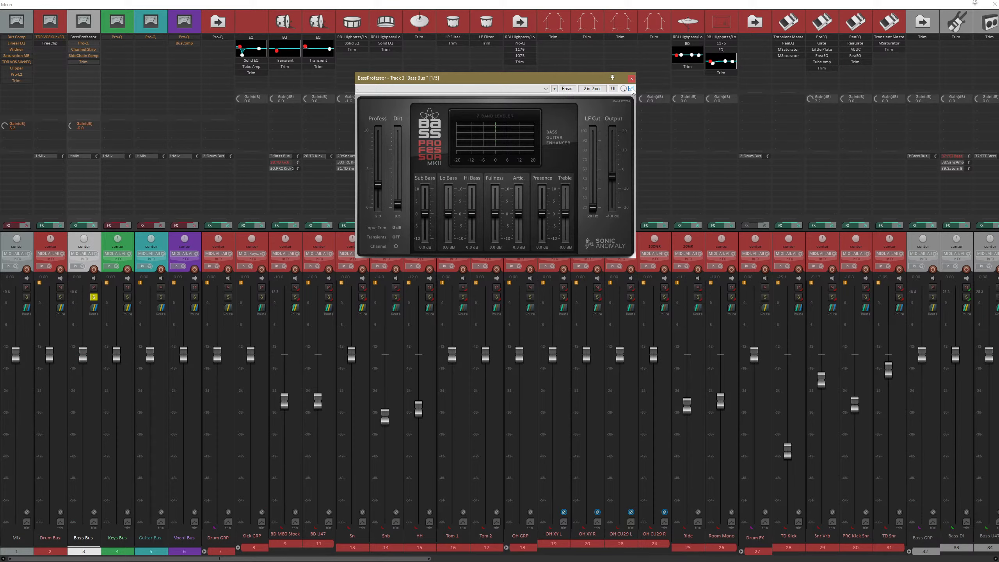
{"action": "left_click", "coordinate": [632, 79]}
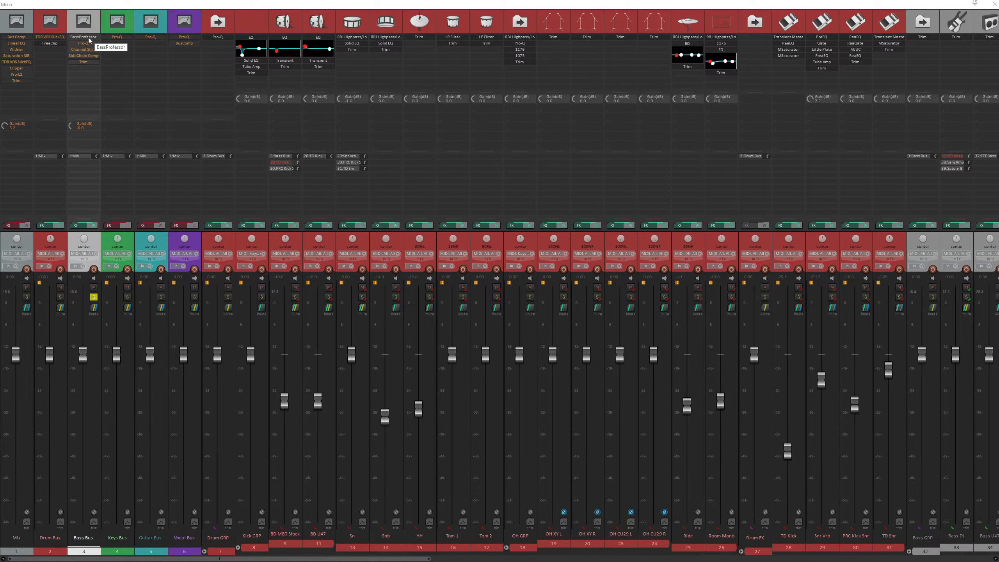
- Add the ReaXcomp multiband compressor to the Bass Bus and place its window clear of the Bass Bus effects list
{"action": "left_click", "coordinate": [78, 92]}
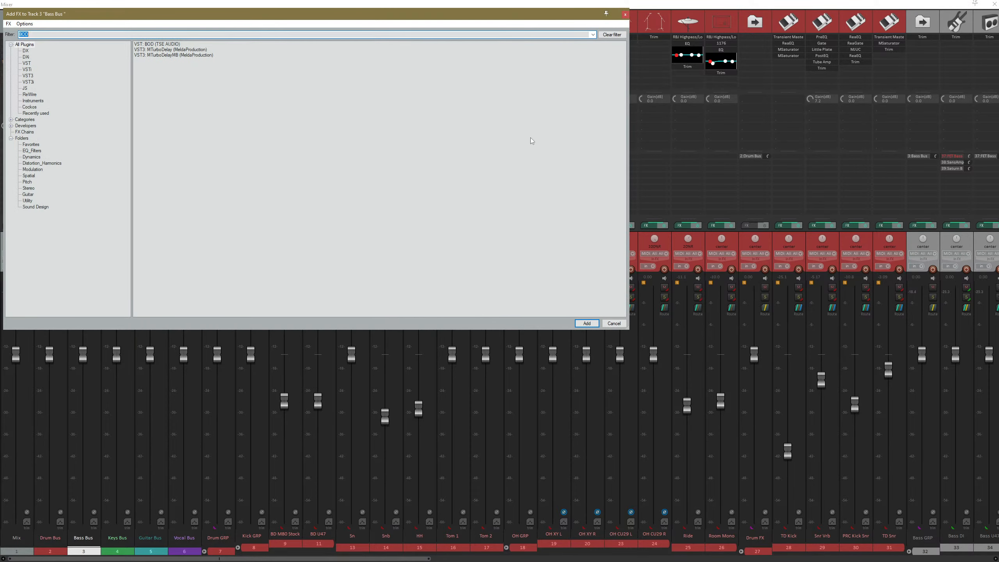
{"action": "type", "text": "reax"}
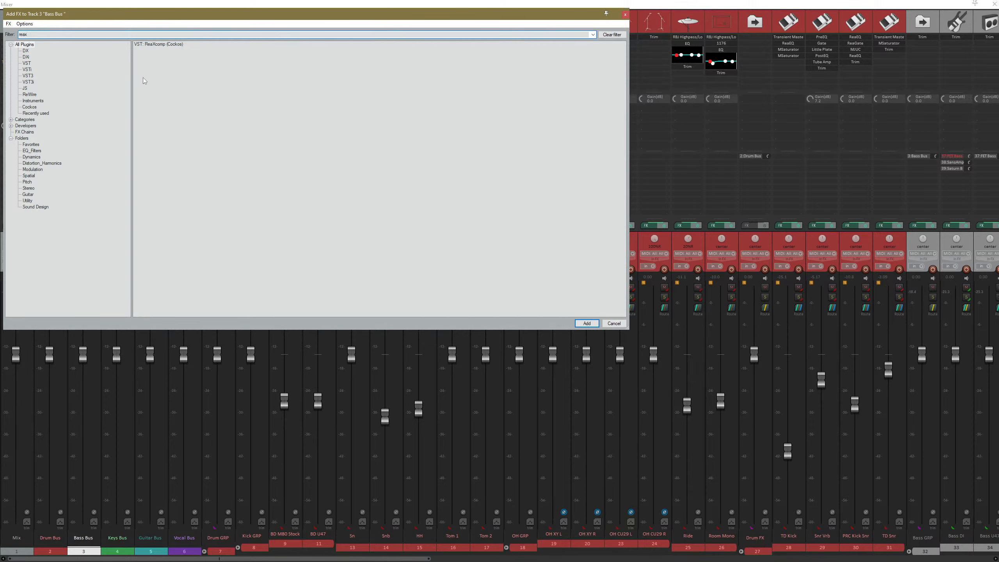
{"action": "double_click", "coordinate": [165, 45]}
{"action": "left_click_drag", "start_coordinate": [128, 27], "coordinate": [600, 93]}
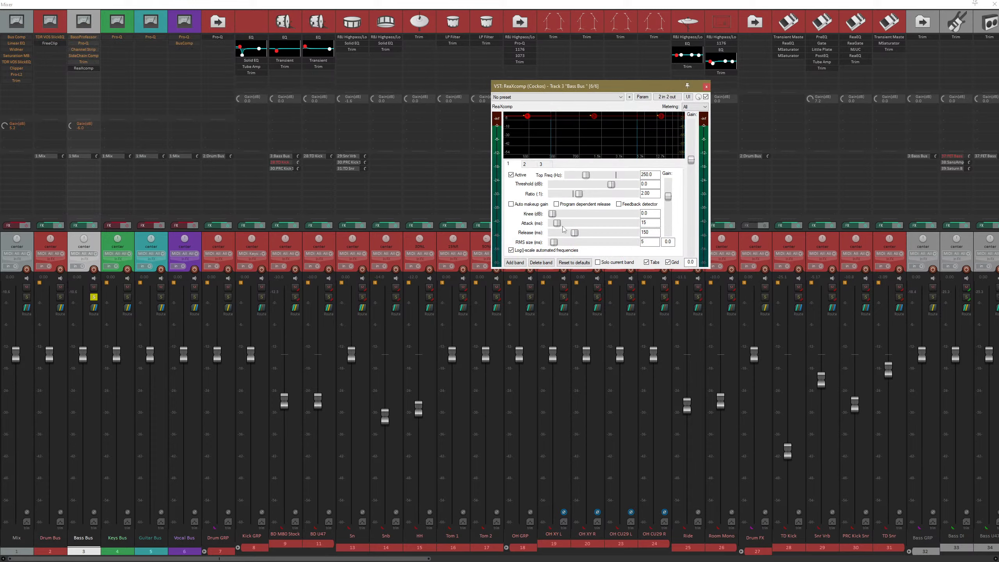
- Solo the current band in ReaXcomp, and set the low band's top frequency to 132.6 Hz during playback
{"action": "left_click", "coordinate": [594, 117]}
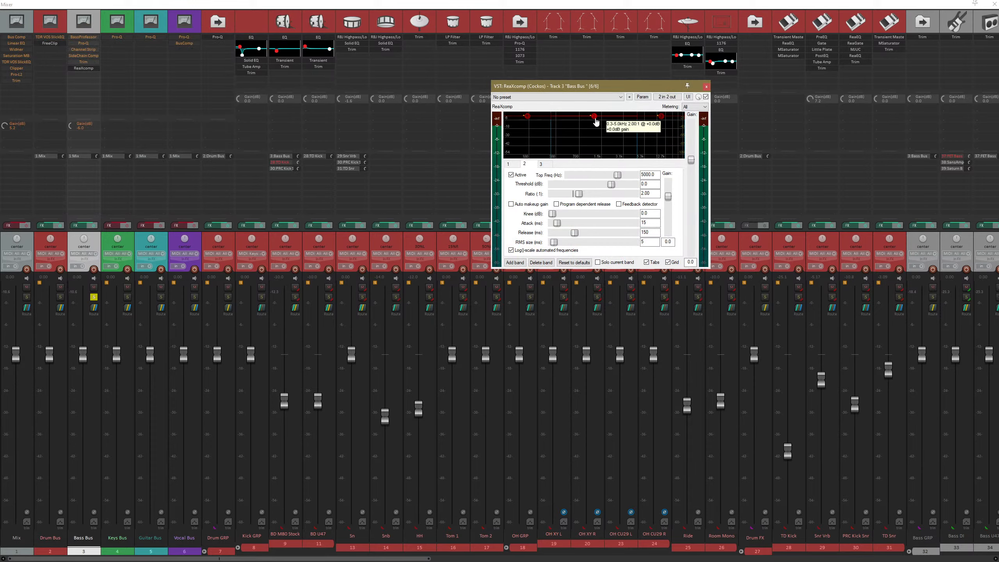
{"action": "left_click", "coordinate": [533, 118]}
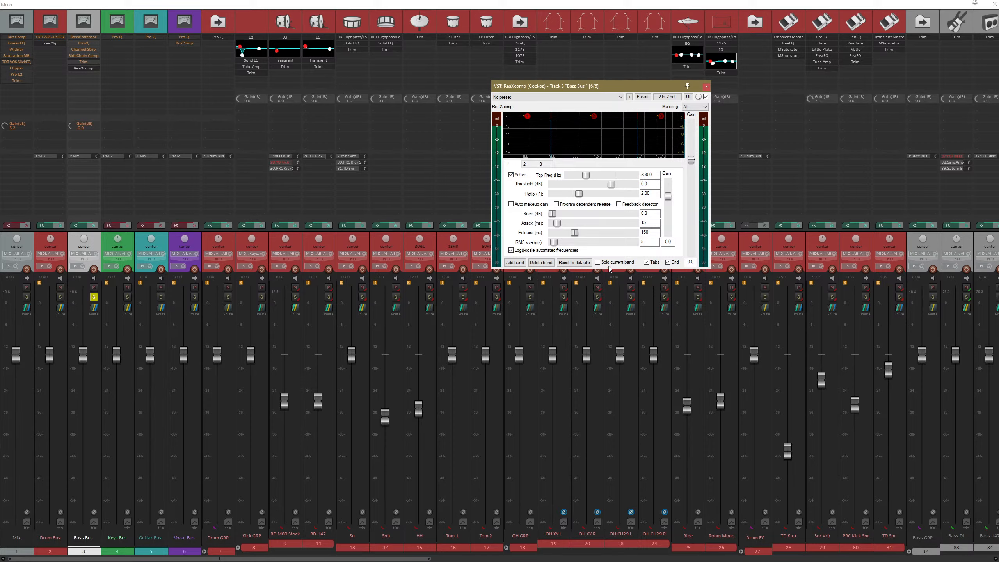
{"action": "key", "text": "space"}
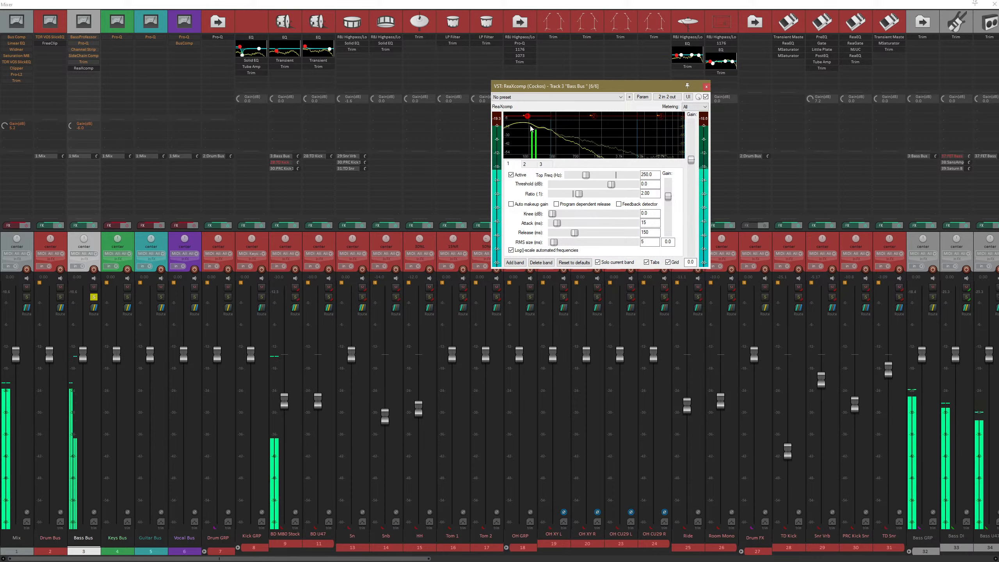
{"action": "left_click_drag", "start_coordinate": [550, 129], "coordinate": [535, 133]}
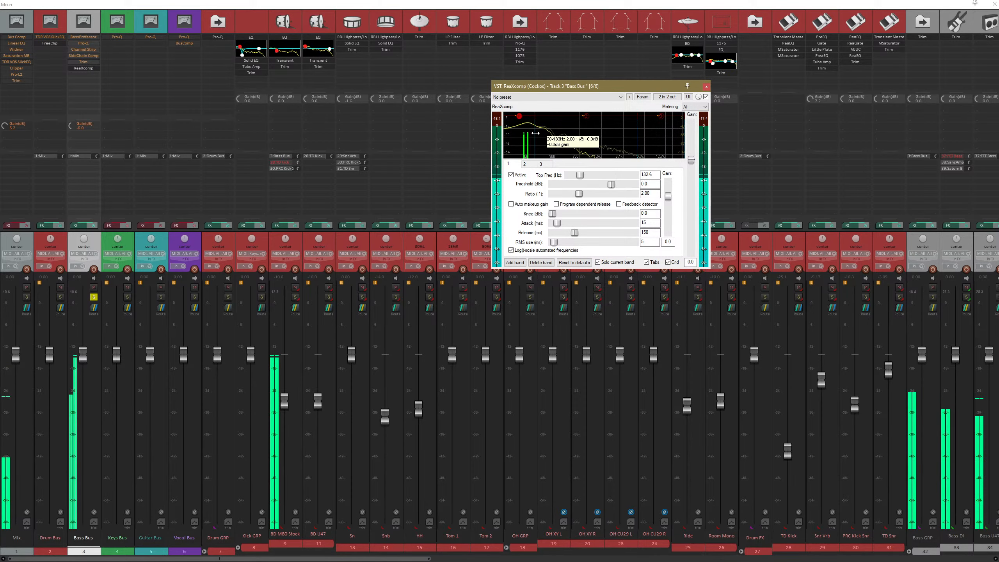
- Set ReaXcomp band 2's top frequency to 13593.8 Hz, and raise its crossover with the low band to about 350 Hz
{"action": "left_click", "coordinate": [584, 127]}
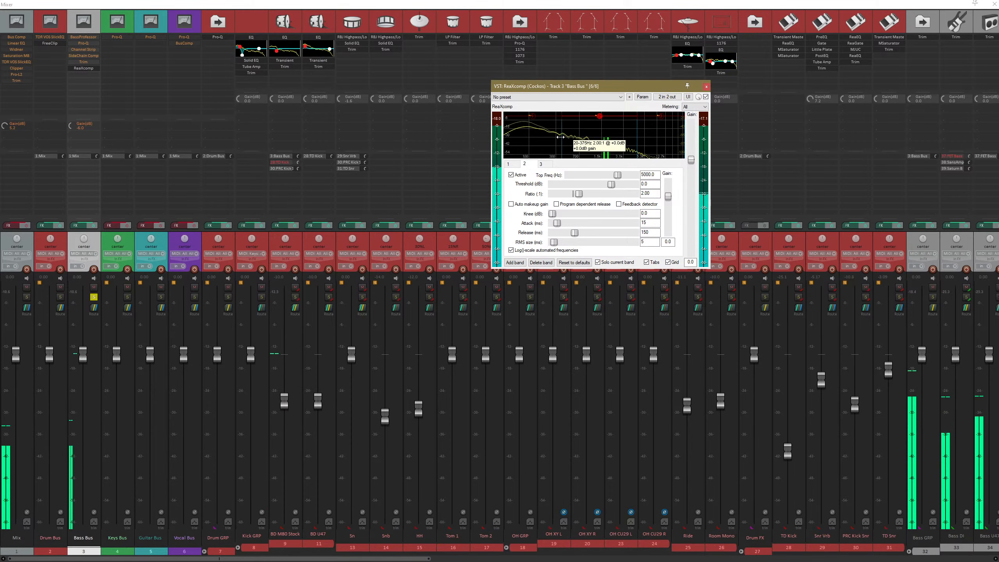
{"action": "left_click_drag", "start_coordinate": [635, 140], "coordinate": [668, 140]}
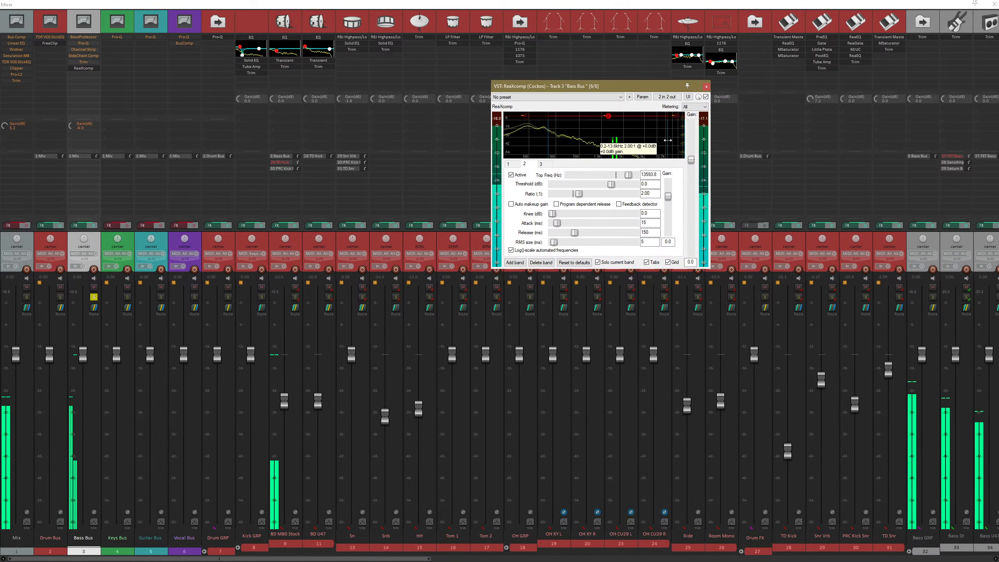
{"action": "left_click_drag", "start_coordinate": [548, 142], "coordinate": [560, 142]}
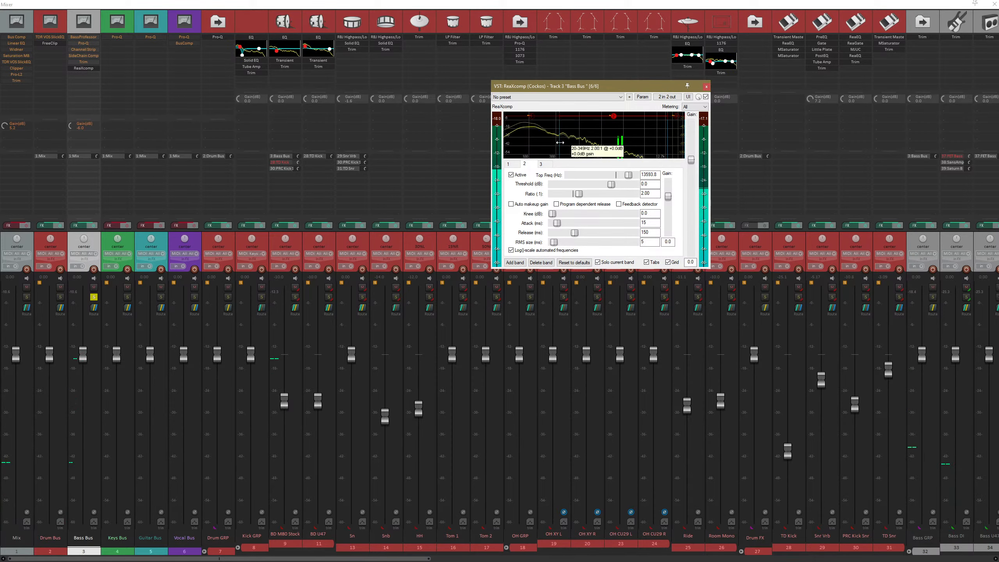
- Delete ReaXcomp's third band, and set the low band's top frequency to 310.6 Hz and its threshold to -33.6 dB
{"action": "left_click", "coordinate": [676, 116]}
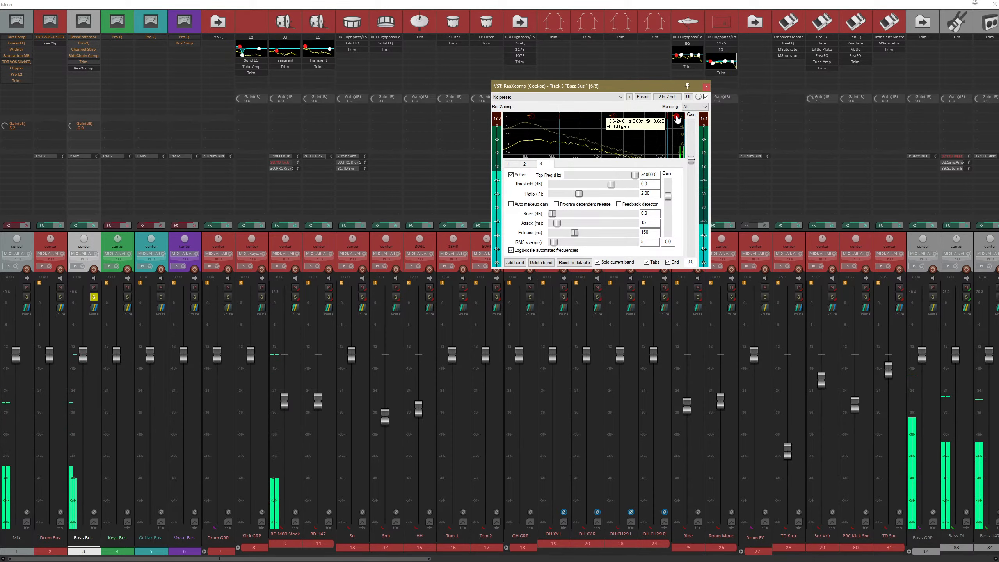
{"action": "left_click", "coordinate": [541, 262]}
{"action": "left_click_drag", "start_coordinate": [567, 141], "coordinate": [558, 139]}
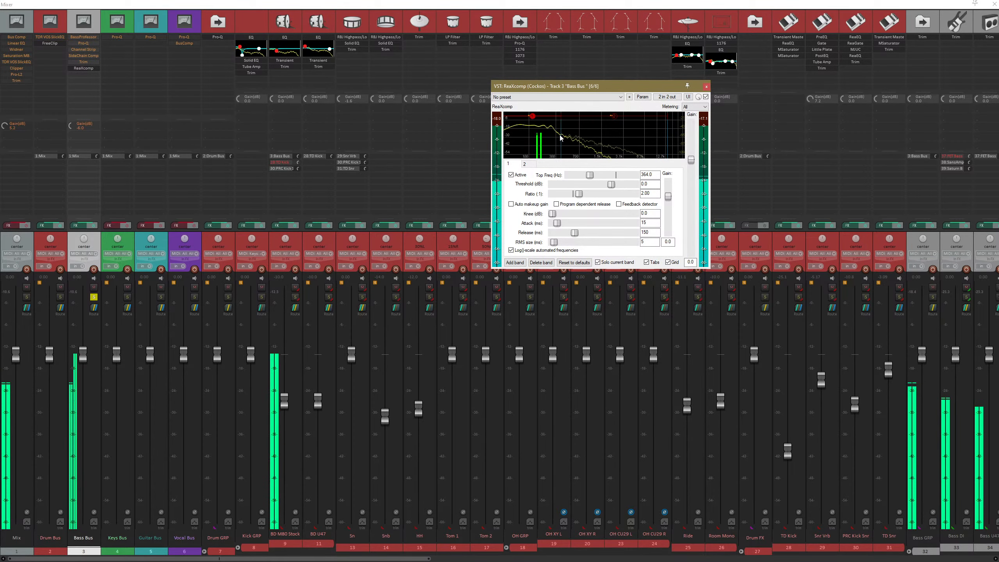
{"action": "left_click_drag", "start_coordinate": [561, 114], "coordinate": [530, 144]}
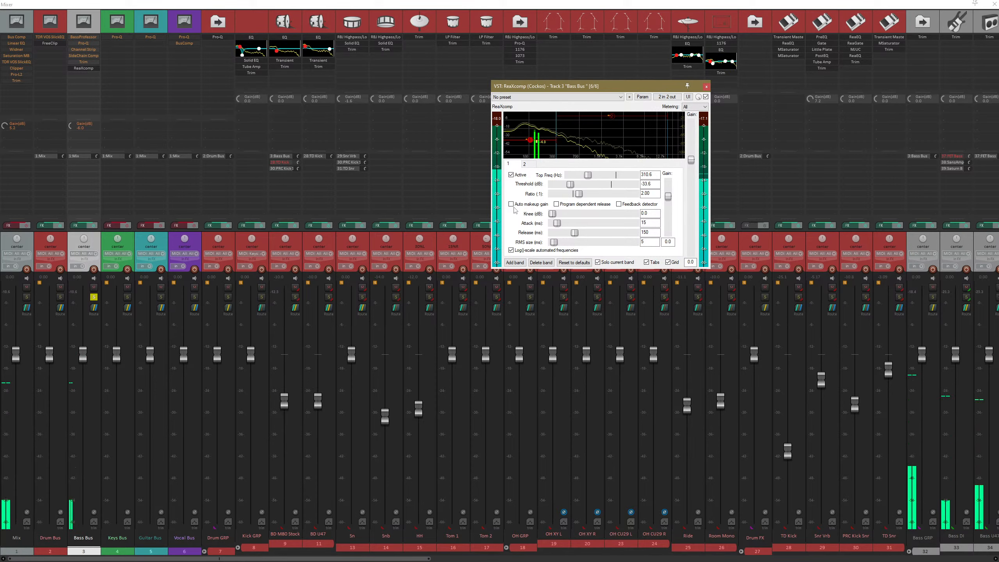
- Set ReaXcomp band 2's top frequency to 24000 Hz and its threshold to -43.4 dB
{"action": "left_click", "coordinate": [613, 117]}
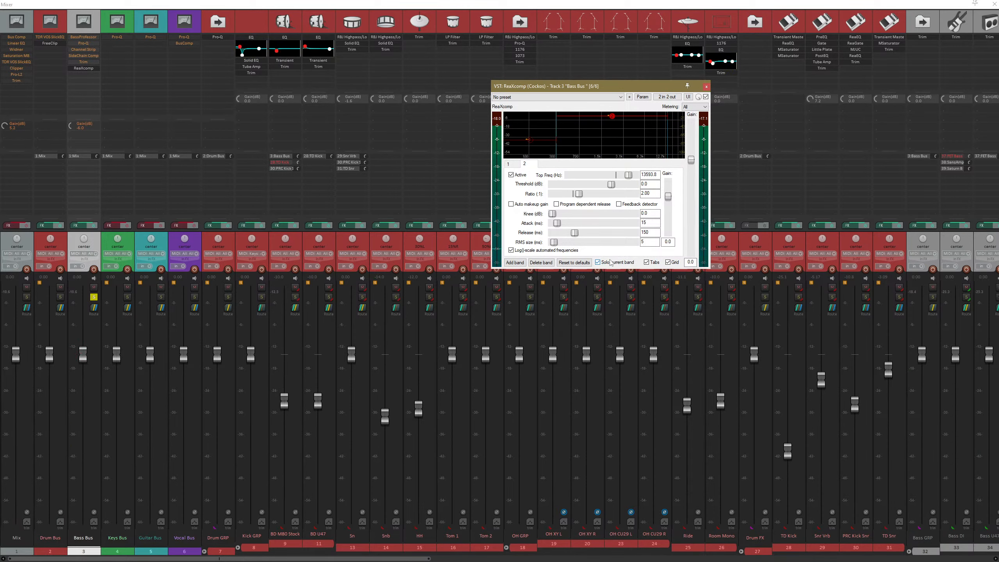
{"action": "left_click", "coordinate": [530, 140]}
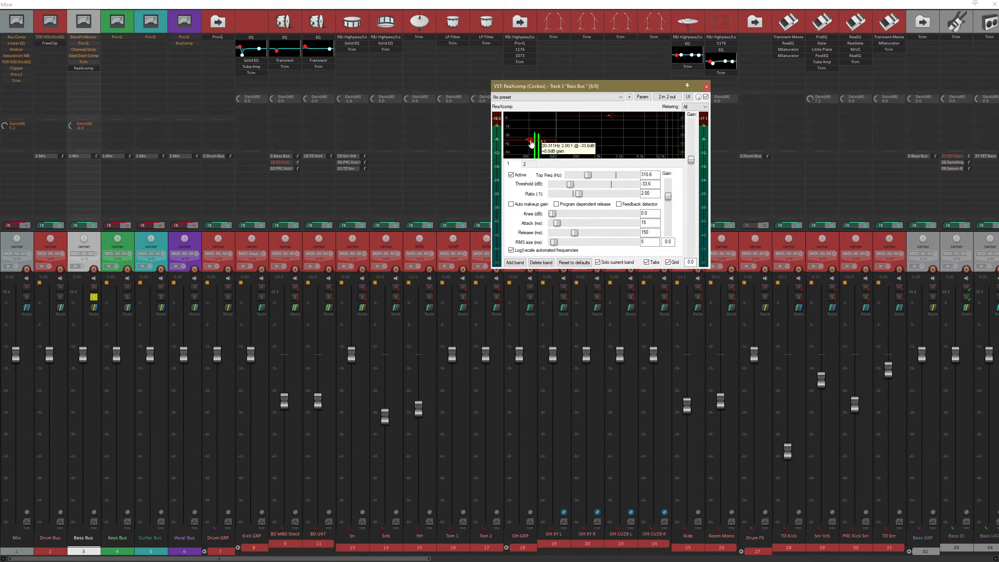
{"action": "left_click", "coordinate": [612, 117]}
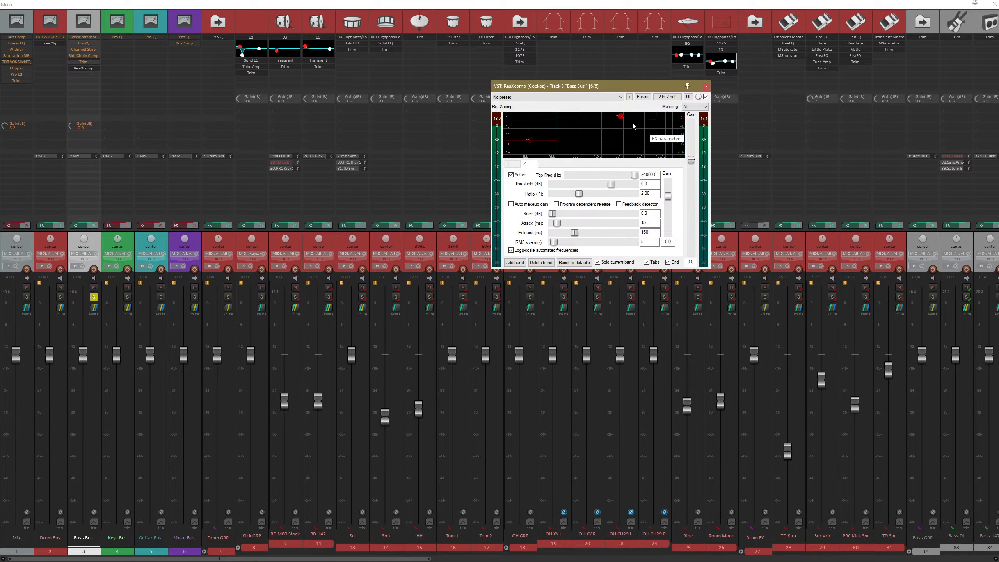
{"action": "left_click_drag", "start_coordinate": [619, 116], "coordinate": [620, 150]}
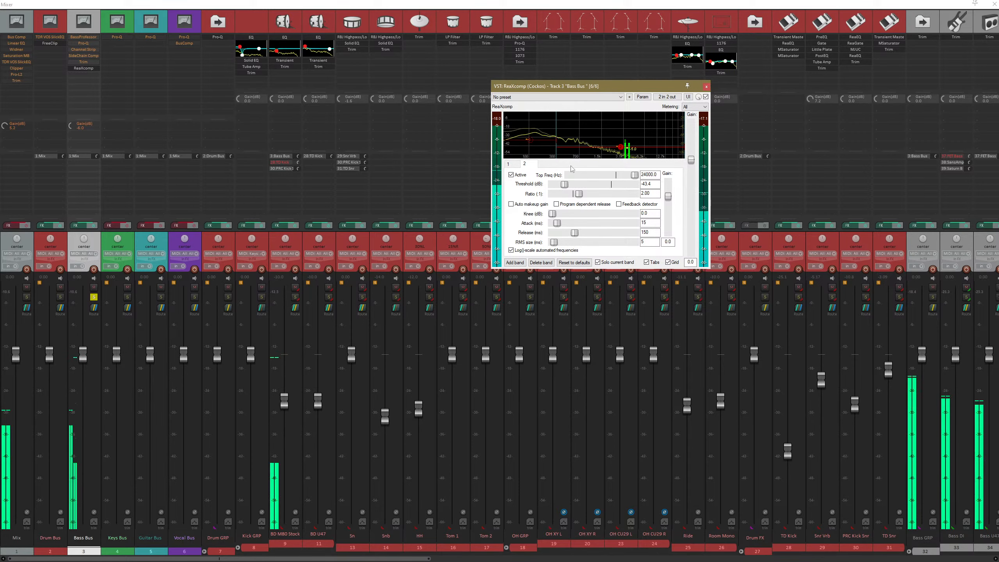
- Compare the soloed low and high bands in ReaXcomp by alternating between them during playback
{"action": "left_click", "coordinate": [531, 140]}
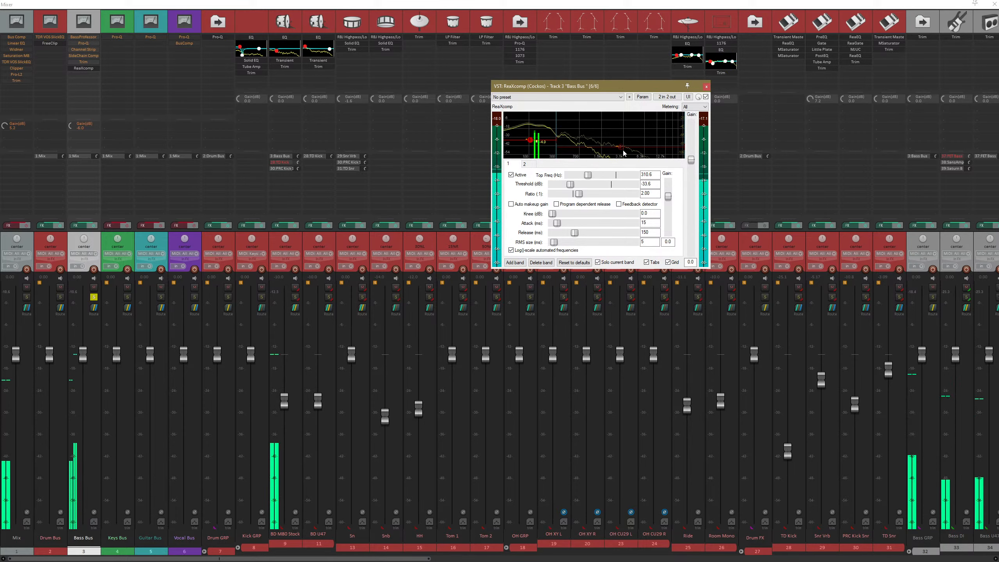
{"action": "mouse_move", "coordinate": [531, 143]}
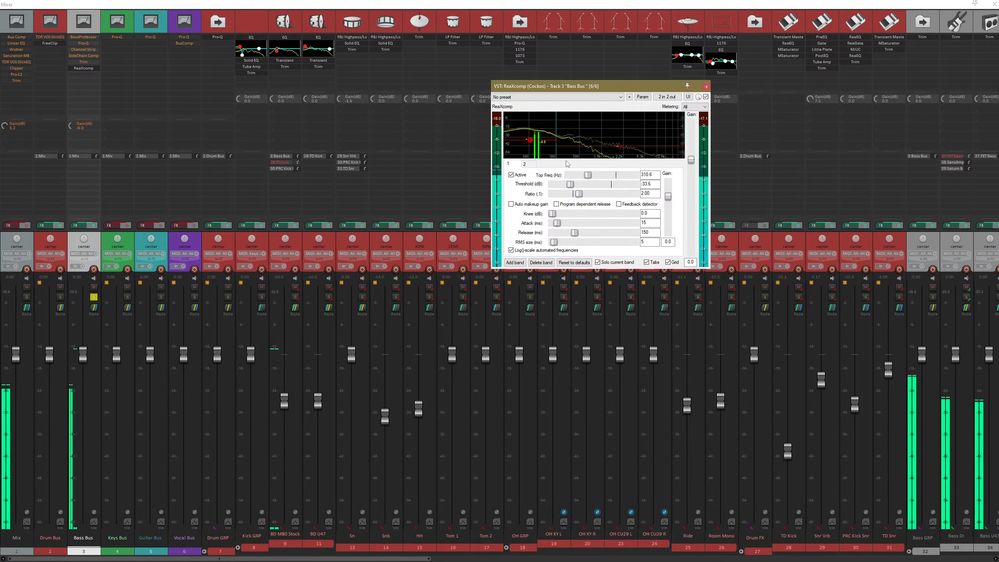
{"action": "left_click", "coordinate": [618, 148]}
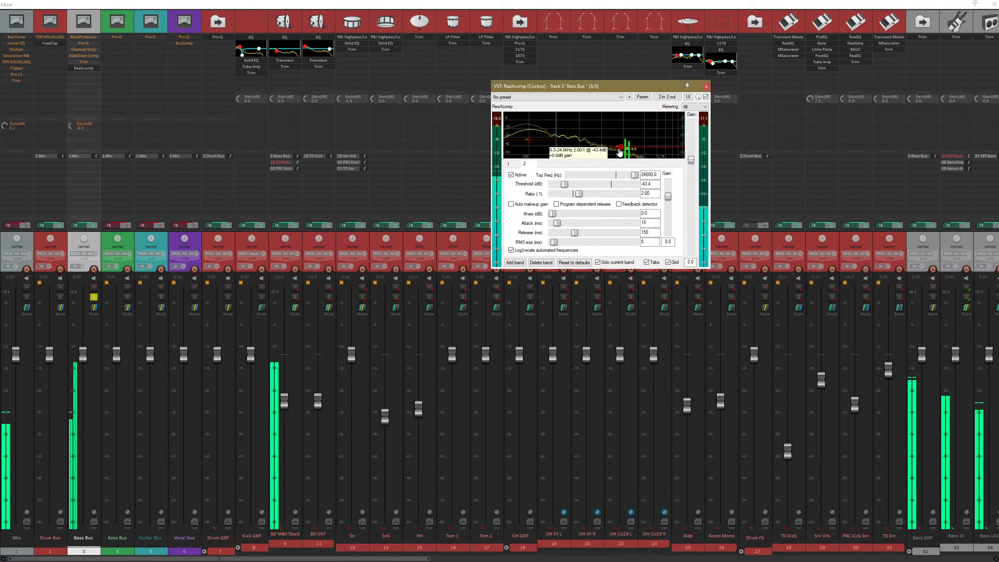
{"action": "left_click", "coordinate": [529, 144]}
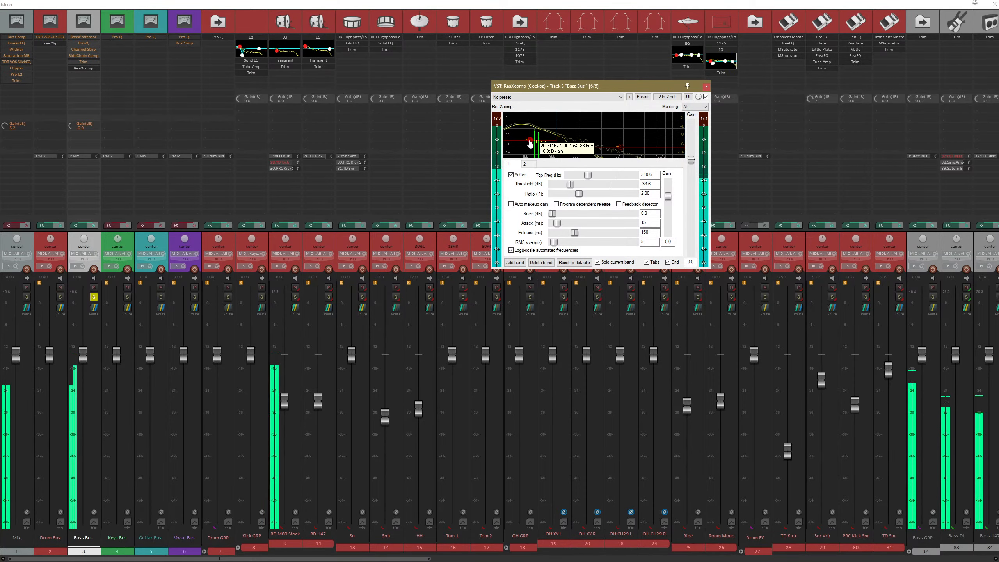
{"action": "left_click", "coordinate": [621, 149]}
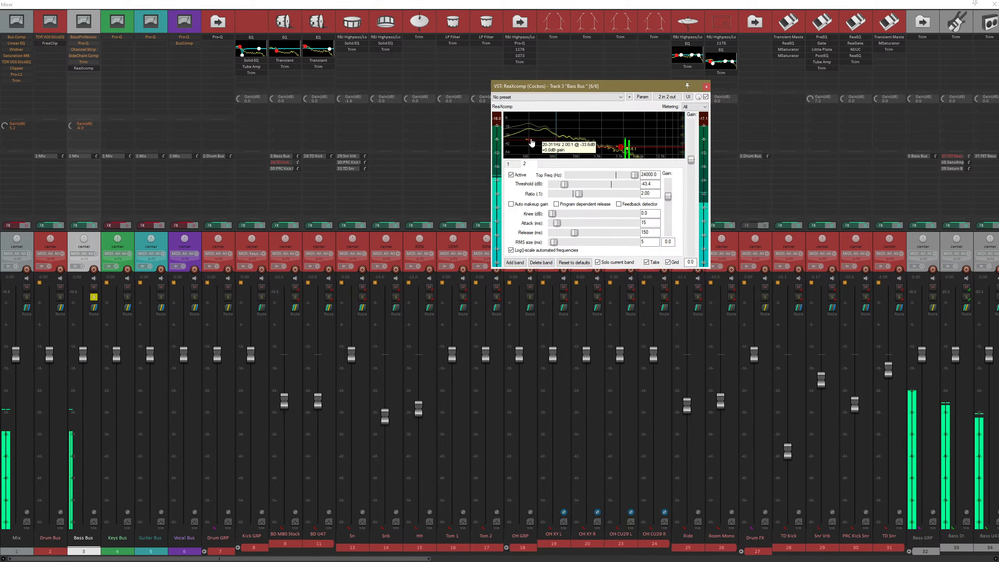
{"action": "left_click", "coordinate": [530, 143]}
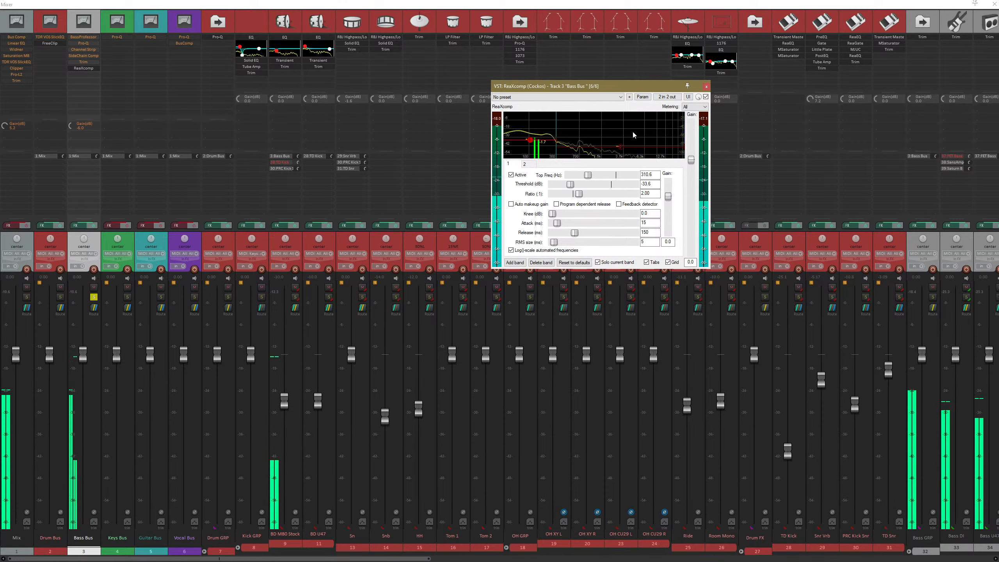
{"action": "left_click", "coordinate": [620, 147]}
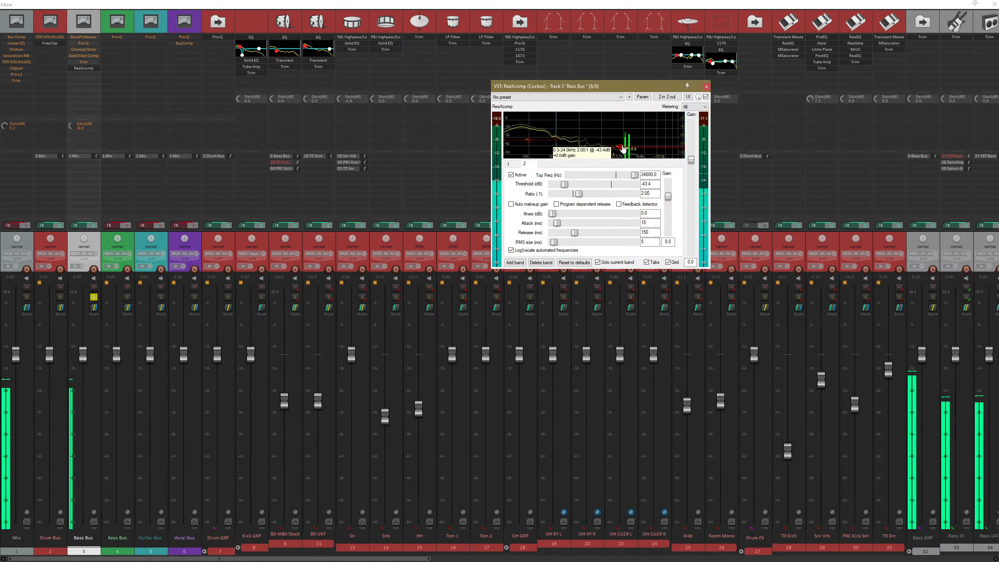
- Set ReaXcomp's low-band gain to 2 dB and its high-band gain to 5 dB
{"action": "left_click", "coordinate": [530, 141]}
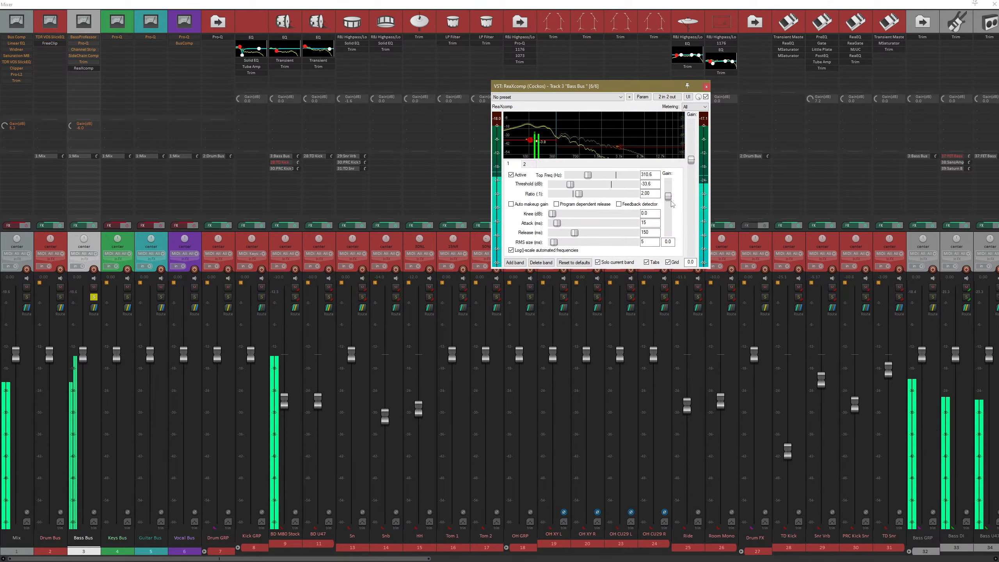
{"action": "left_click_drag", "start_coordinate": [669, 197], "coordinate": [669, 194]}
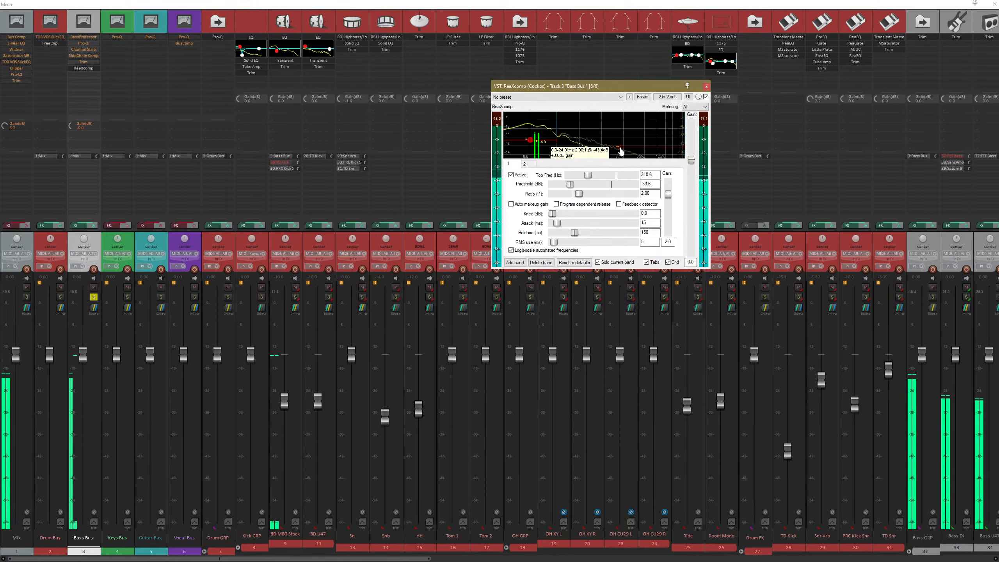
{"action": "left_click", "coordinate": [608, 157]}
{"action": "left_click_drag", "start_coordinate": [667, 193], "coordinate": [667, 192]}
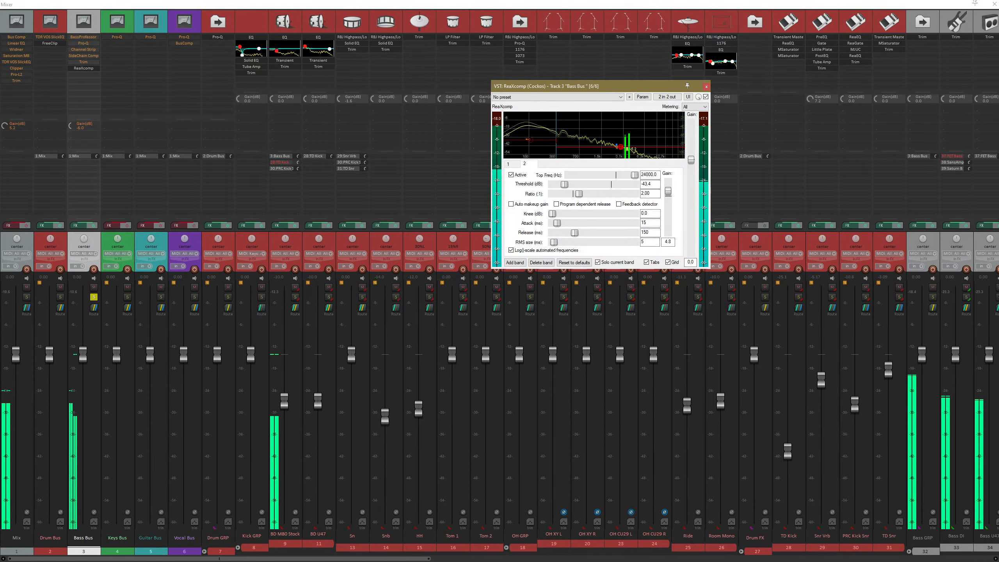
{"action": "left_click_drag", "start_coordinate": [667, 192], "coordinate": [667, 191]}
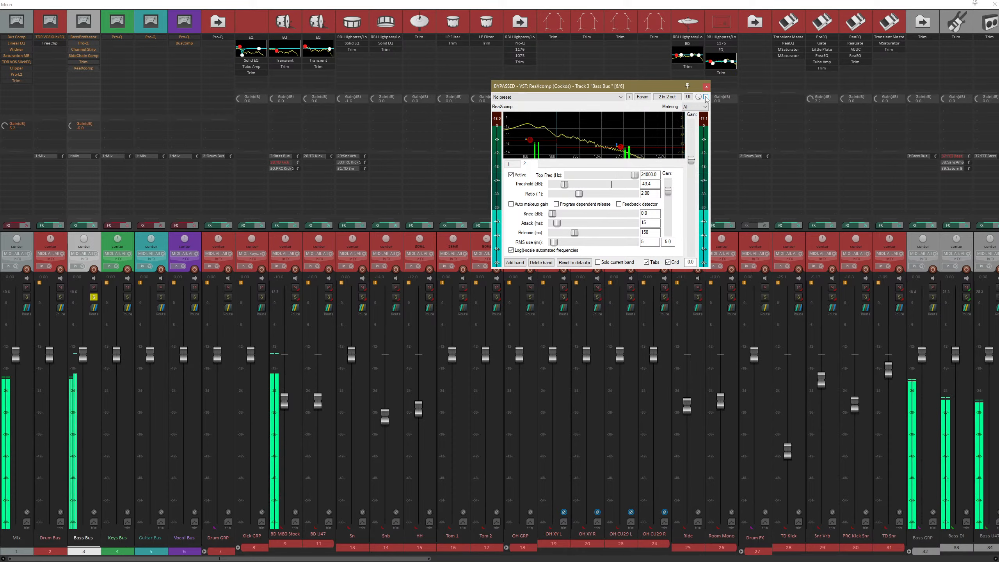
- Re-enable ReaXcomp with its output gain at 3.1 dB, and move it to the first slot of the Bass Bus effects chain
{"action": "left_click", "coordinate": [705, 97]}
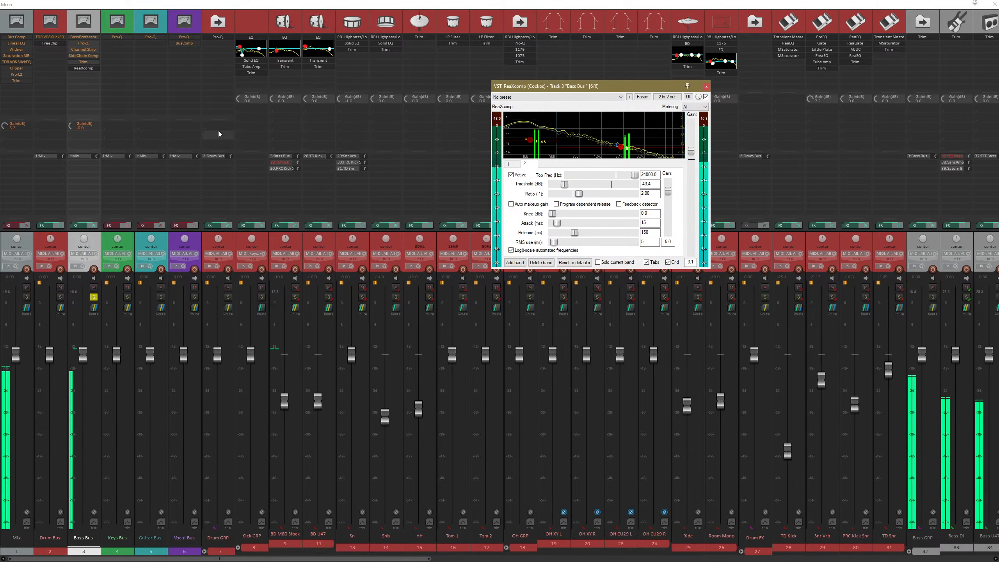
{"action": "left_click", "coordinate": [89, 67]}
{"action": "left_click_drag", "start_coordinate": [89, 67], "coordinate": [88, 40]}
{"action": "left_click", "coordinate": [88, 40]}
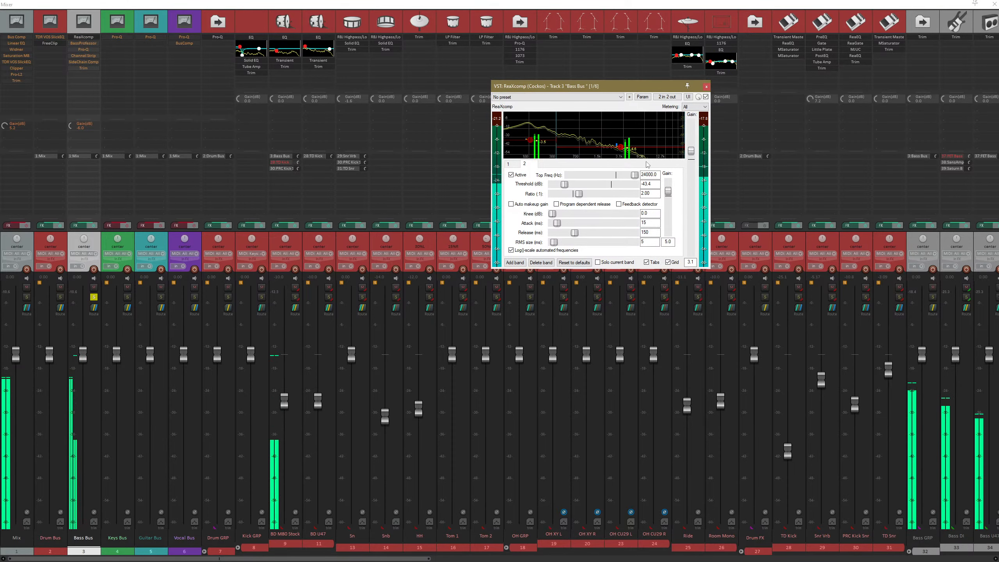
- Compare the bass with ReaXcomp bypassed and active, set its output gain to 2.5 dB, and close its window
{"action": "left_click", "coordinate": [706, 97]}
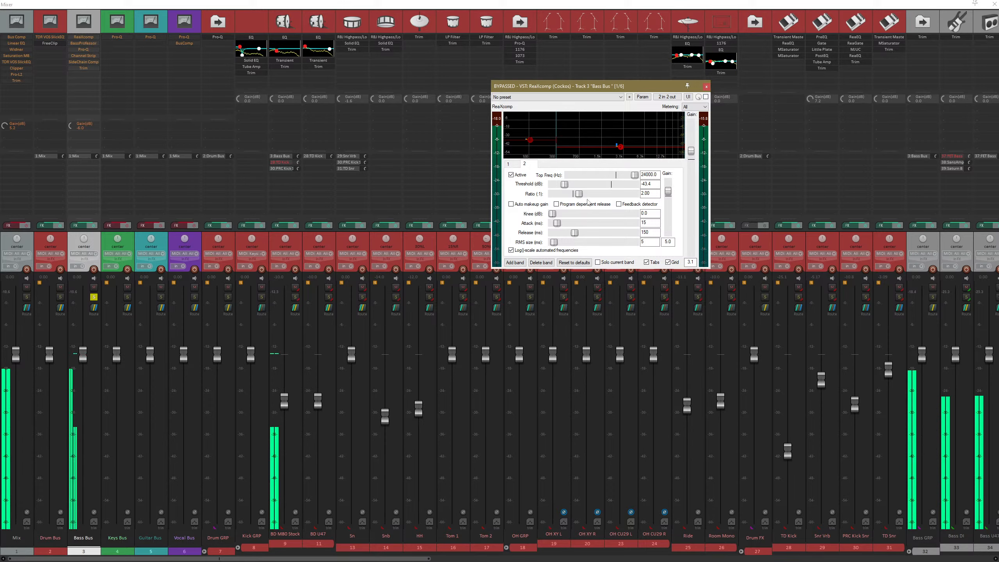
{"action": "left_click", "coordinate": [706, 97]}
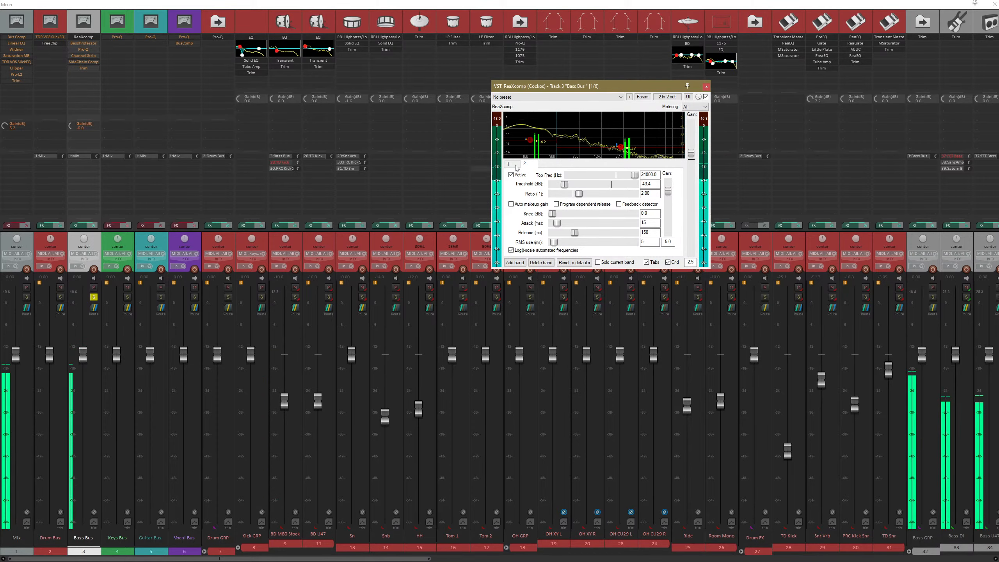
{"action": "left_click", "coordinate": [705, 86]}
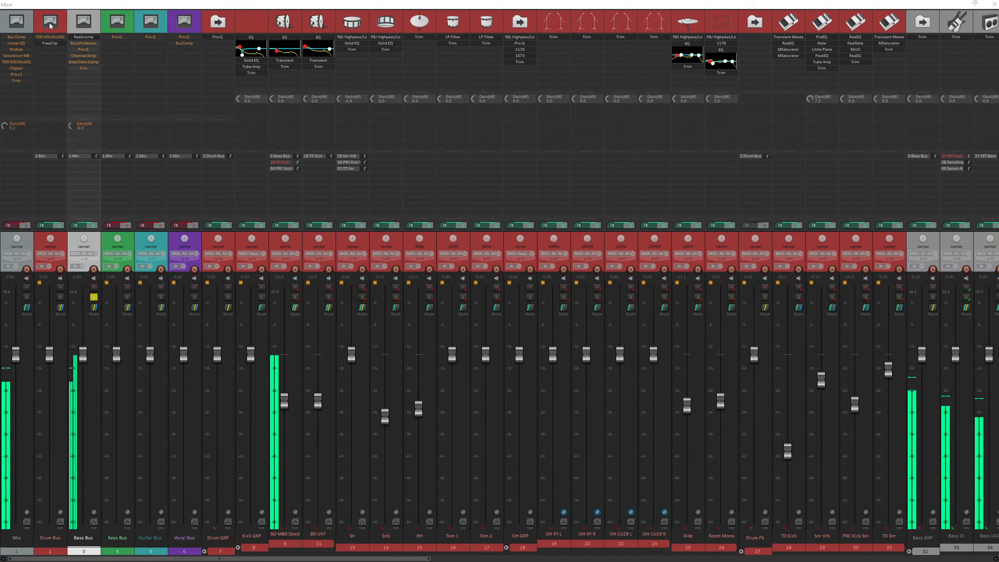
- Audition BassProfessor on the Bass Bus in place of ReaXcomp, and bypass it again
{"action": "left_click", "coordinate": [87, 46]}
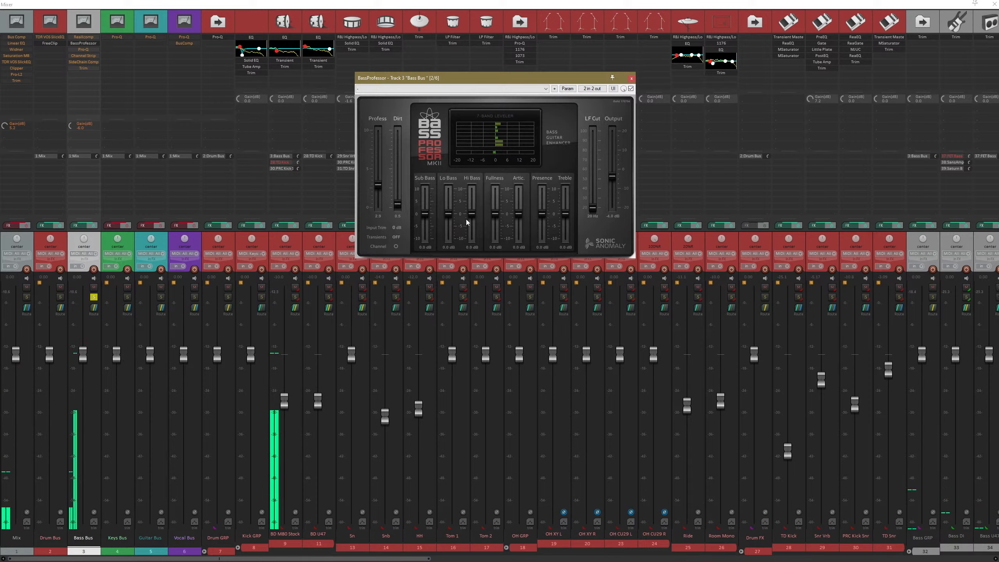
{"action": "left_click_drag", "start_coordinate": [465, 78], "coordinate": [496, 78]}
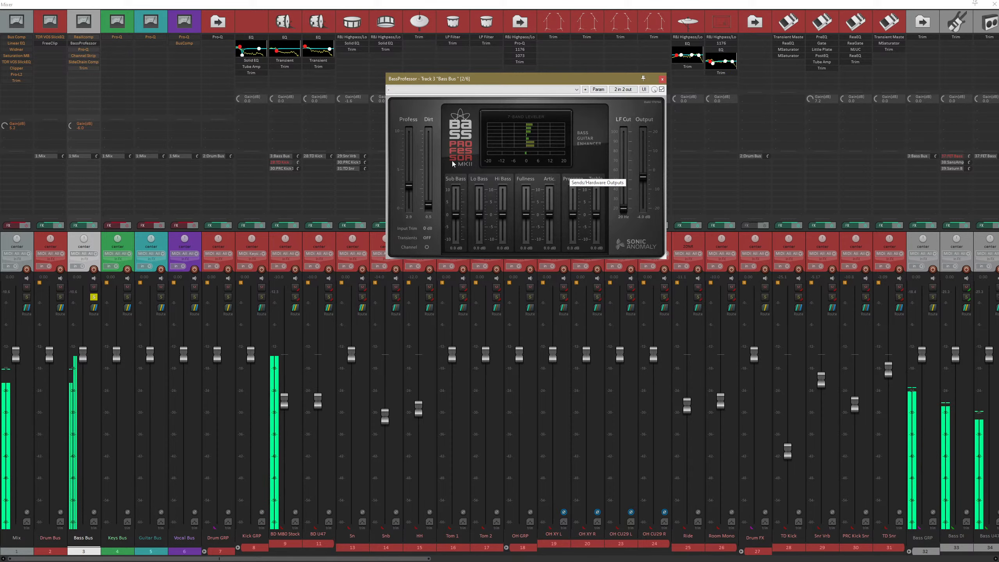
{"action": "left_click", "coordinate": [89, 44]}
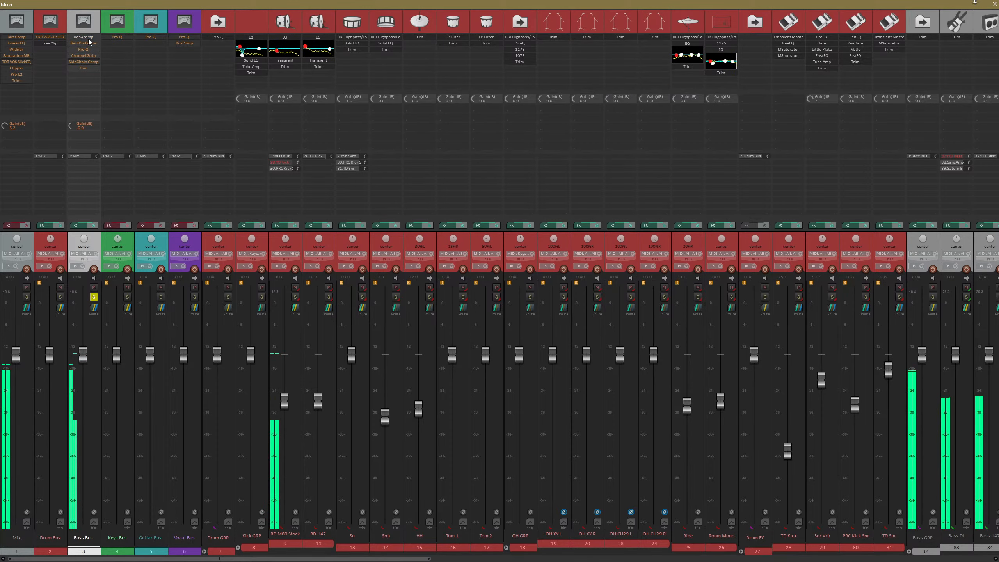
- Add a third band to the Bass Bus ReaXcomp, and set band 2's top frequency to 539.6 Hz
{"action": "left_click", "coordinate": [89, 37]}
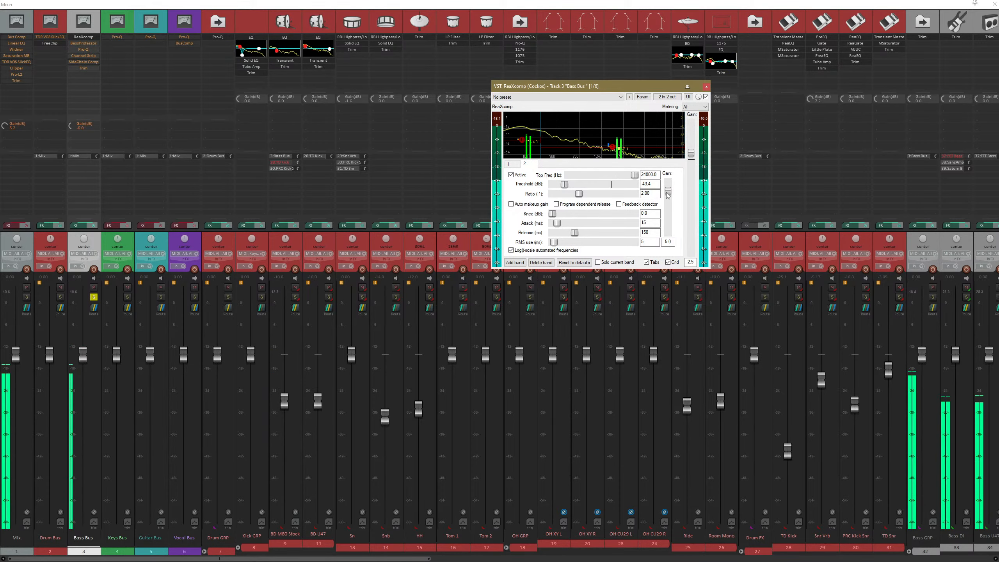
{"action": "left_click", "coordinate": [515, 262]}
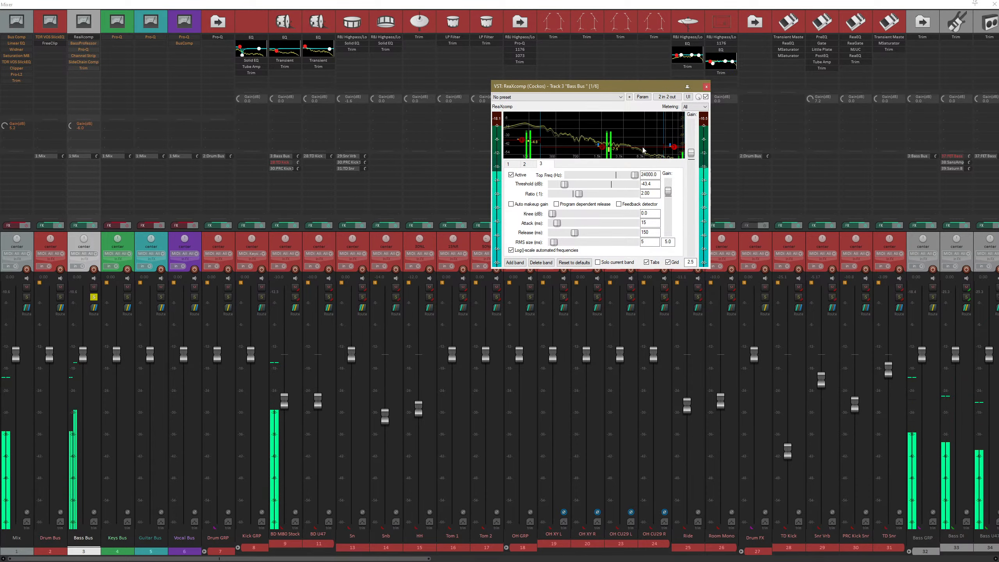
{"action": "left_click_drag", "start_coordinate": [643, 150], "coordinate": [571, 143]}
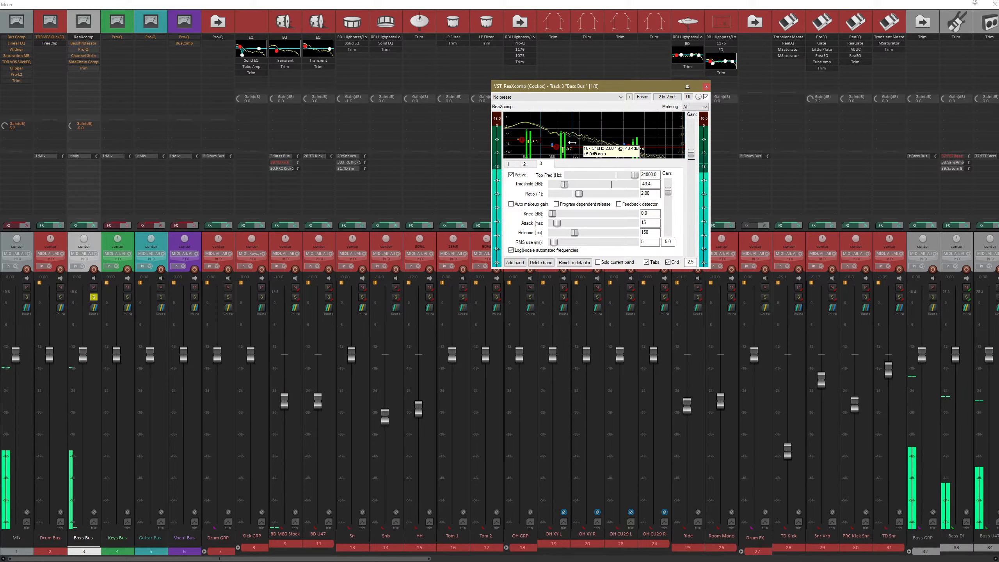
- Set ReaXcomp band 2's gain to 1 dB and its top frequency to 610.9 Hz
{"action": "left_click", "coordinate": [525, 165]}
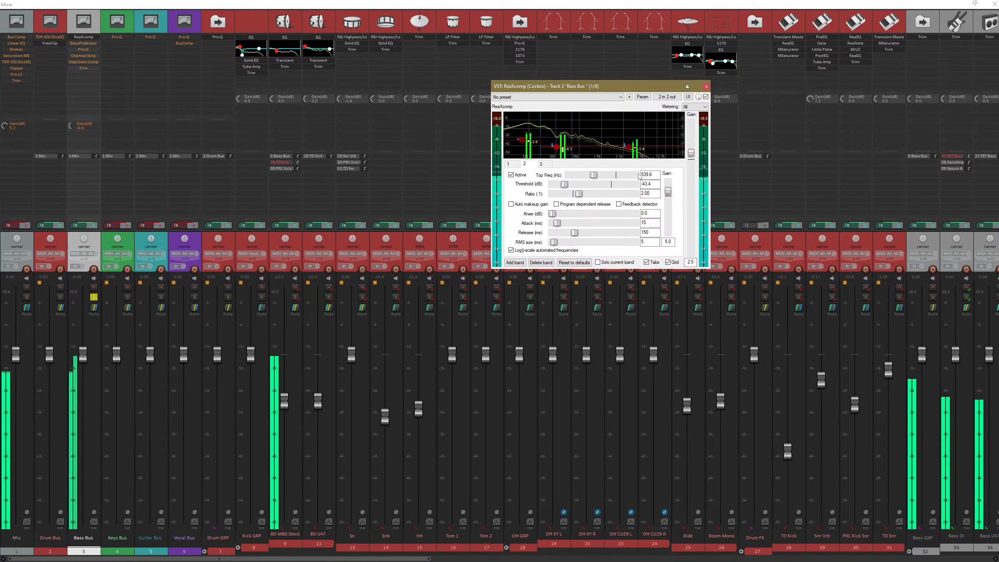
{"action": "left_click_drag", "start_coordinate": [667, 191], "coordinate": [668, 196]}
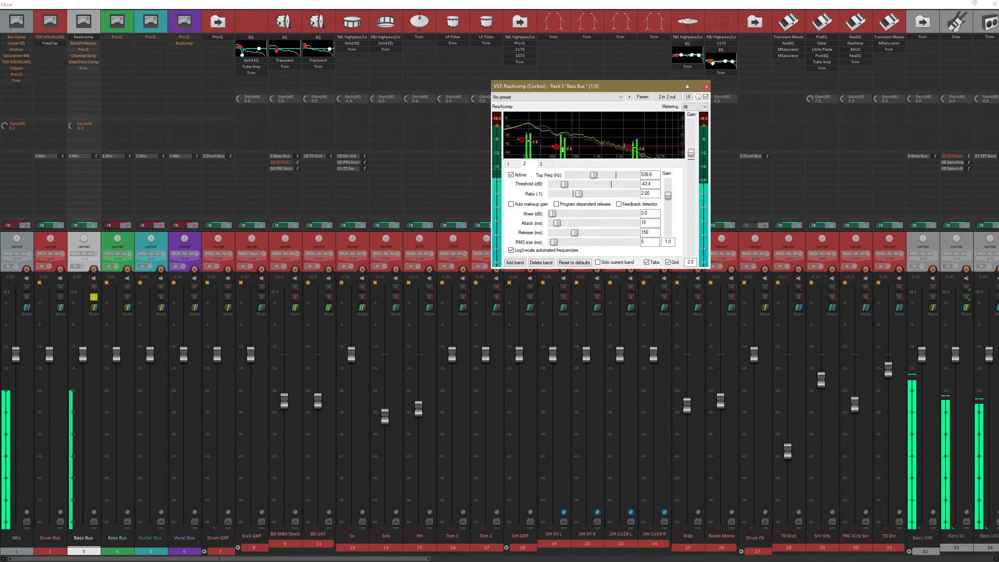
{"action": "left_click", "coordinate": [541, 164]}
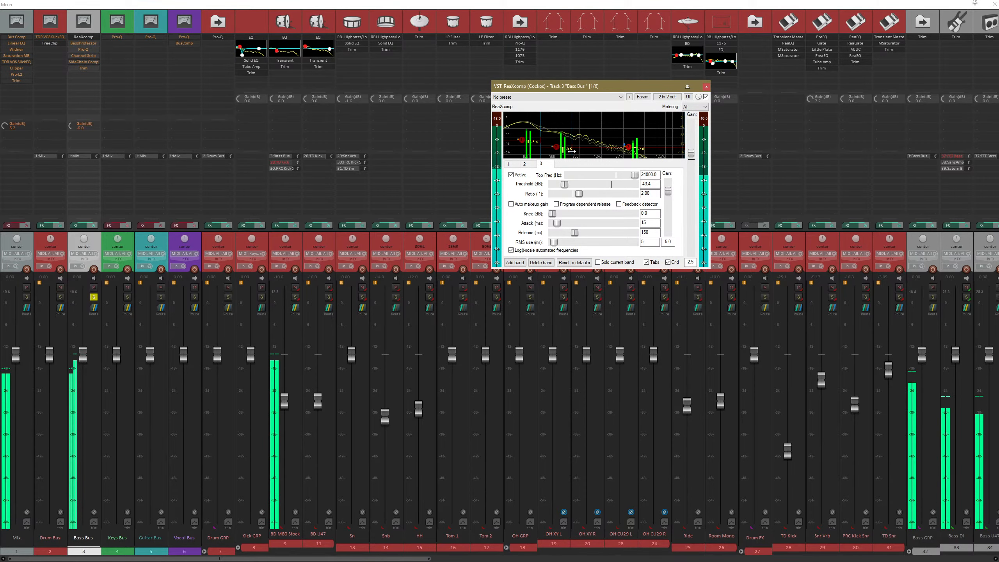
{"action": "mouse_move", "coordinate": [572, 152]}
{"action": "left_mouse_down"}
{"action": "mouse_move", "coordinate": [586, 151]}
{"action": "mouse_move", "coordinate": [556, 150]}
{"action": "mouse_move", "coordinate": [575, 150]}
{"action": "left_mouse_up"}
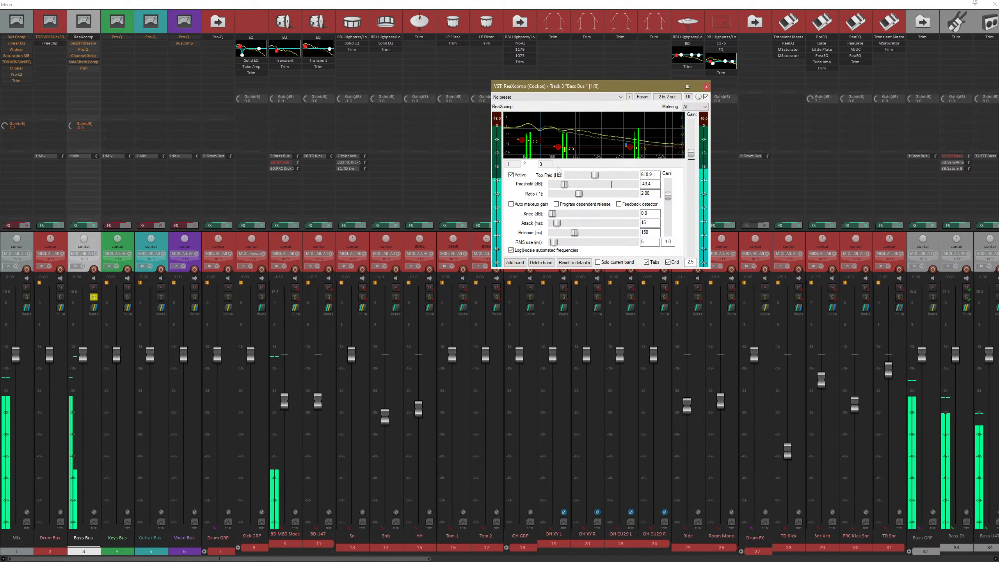
- Set ReaXcomp band 3's threshold to -48.6 dB and the output gain to 3.1 dB, comparing against the bypassed sound
{"action": "left_click", "coordinate": [542, 164]}
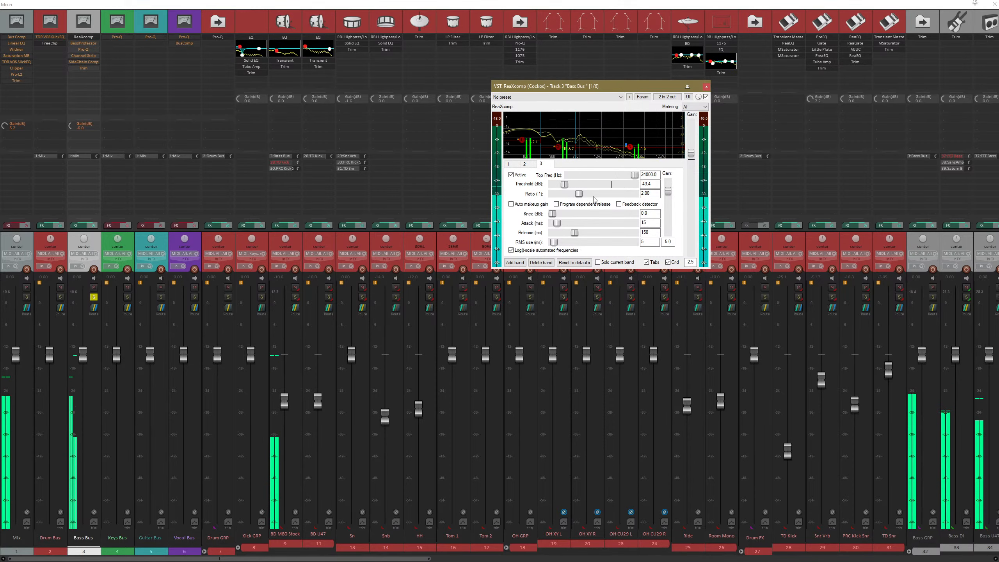
{"action": "left_click_drag", "start_coordinate": [564, 184], "coordinate": [562, 184]}
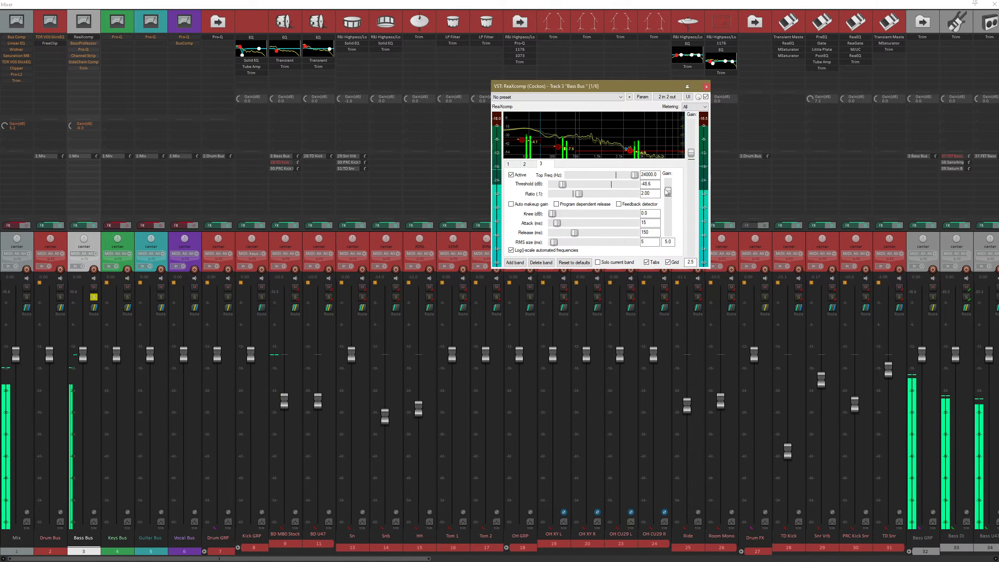
{"action": "left_click", "coordinate": [705, 97]}
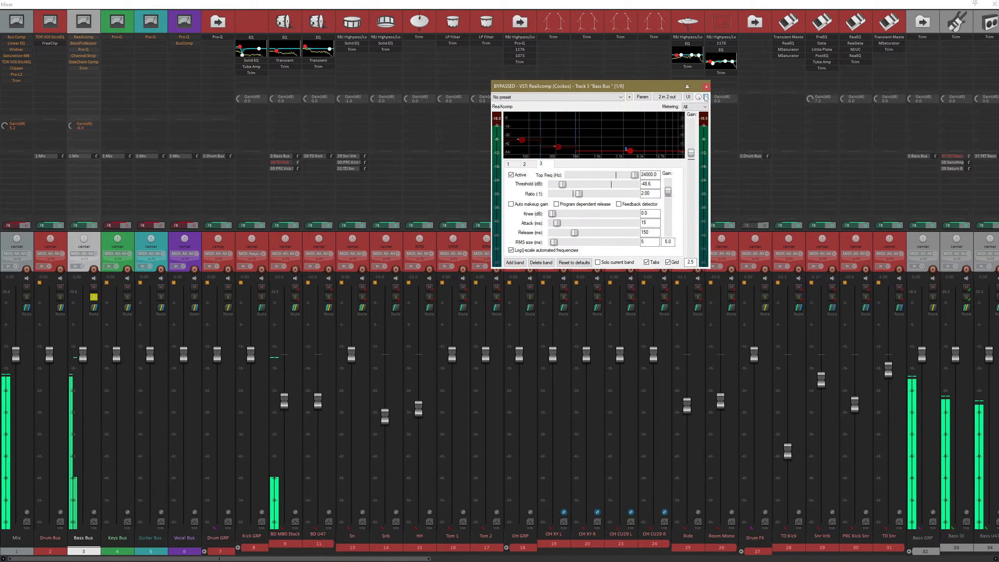
{"action": "left_click", "coordinate": [706, 96]}
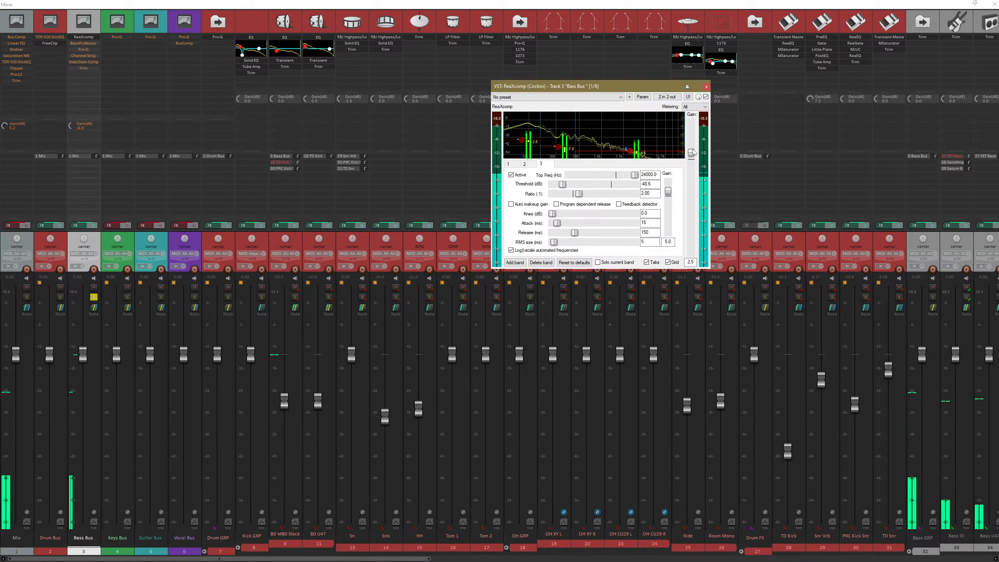
{"action": "left_click_drag", "start_coordinate": [692, 153], "coordinate": [692, 151]}
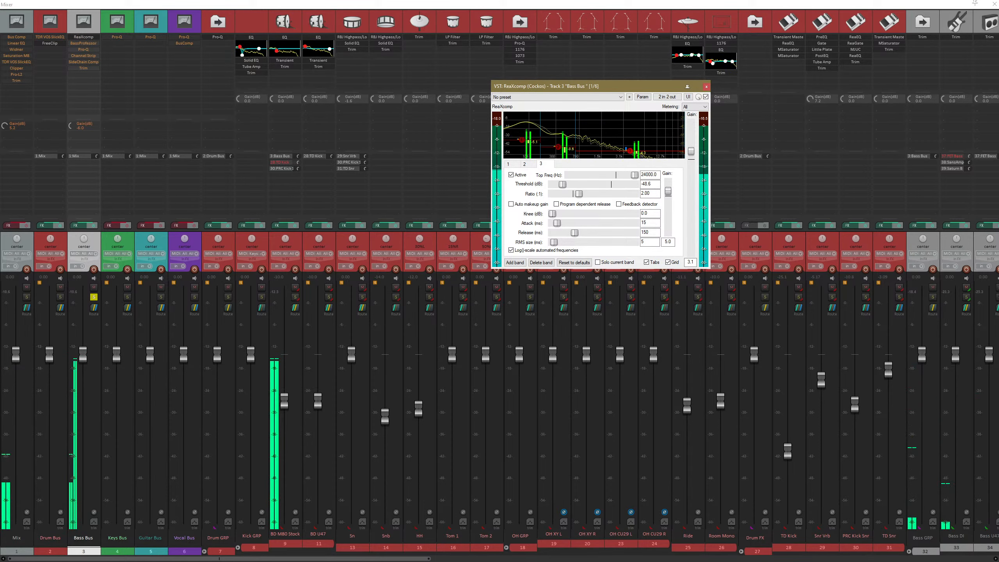
{"action": "left_click", "coordinate": [706, 86]}
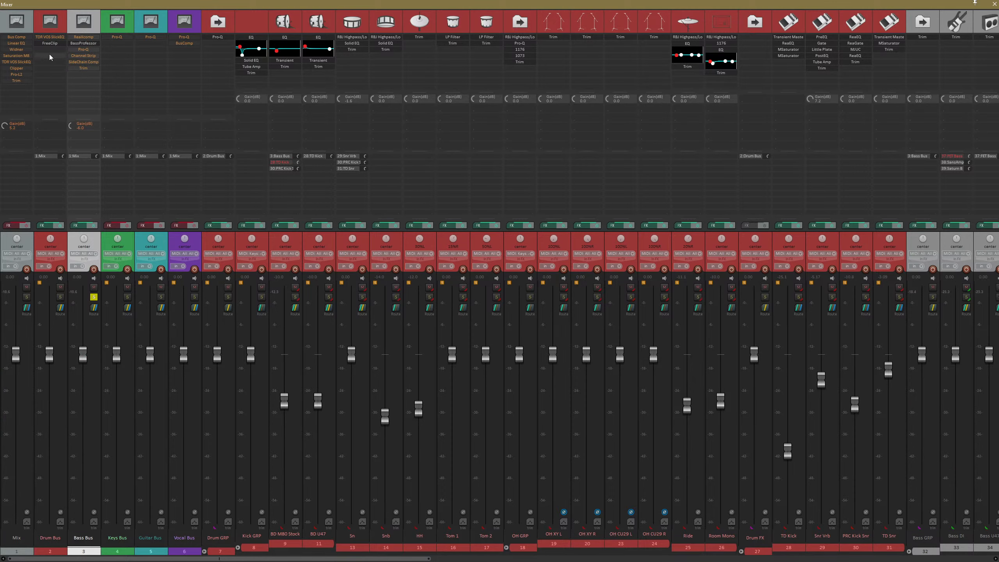
- Examine BassProfessor's leveler display and band controls on the Bass Bus
{"action": "left_click", "coordinate": [93, 44]}
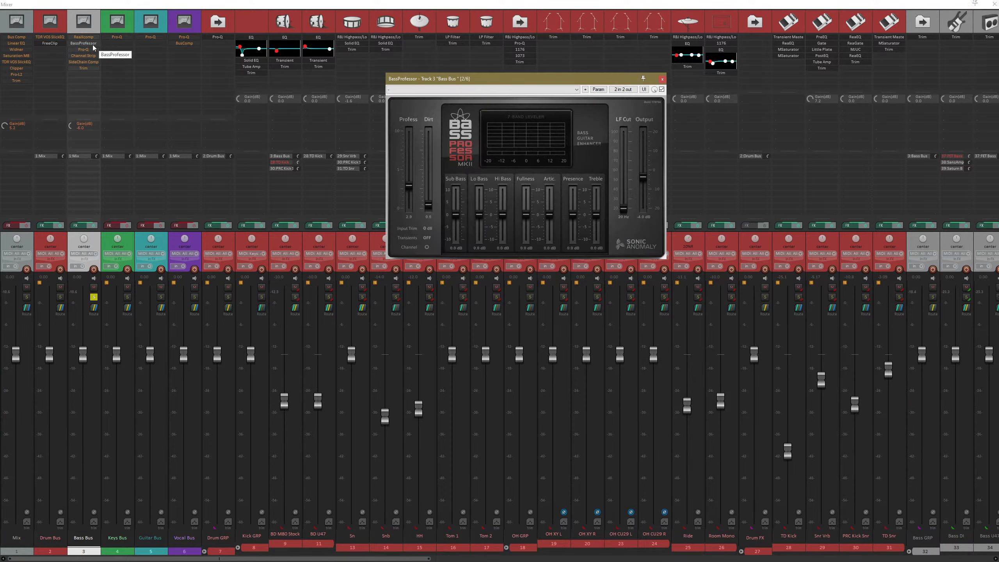
{"action": "left_click", "coordinate": [663, 79]}
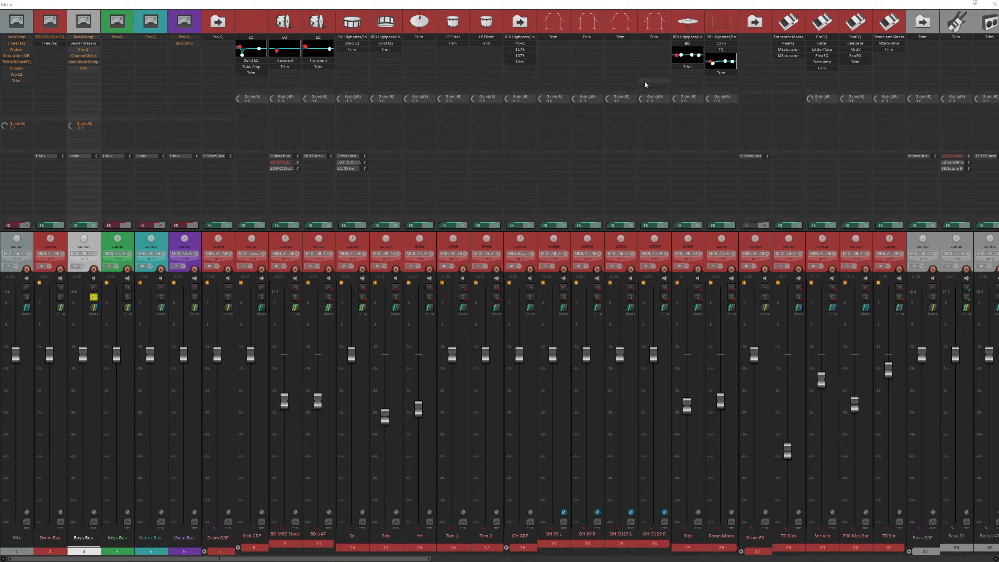
{"action": "left_click", "coordinate": [93, 44]}
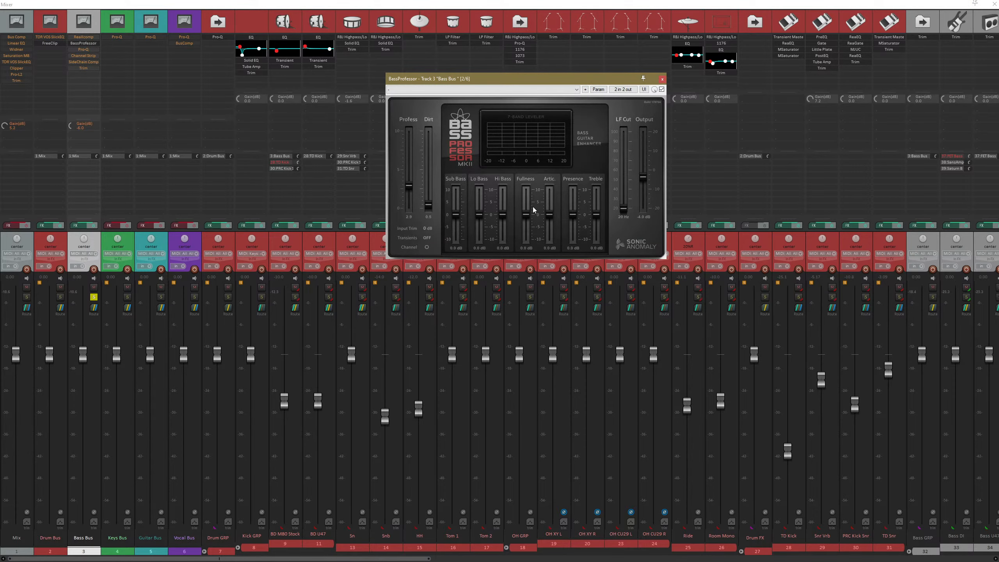
{"action": "left_click", "coordinate": [662, 80]}
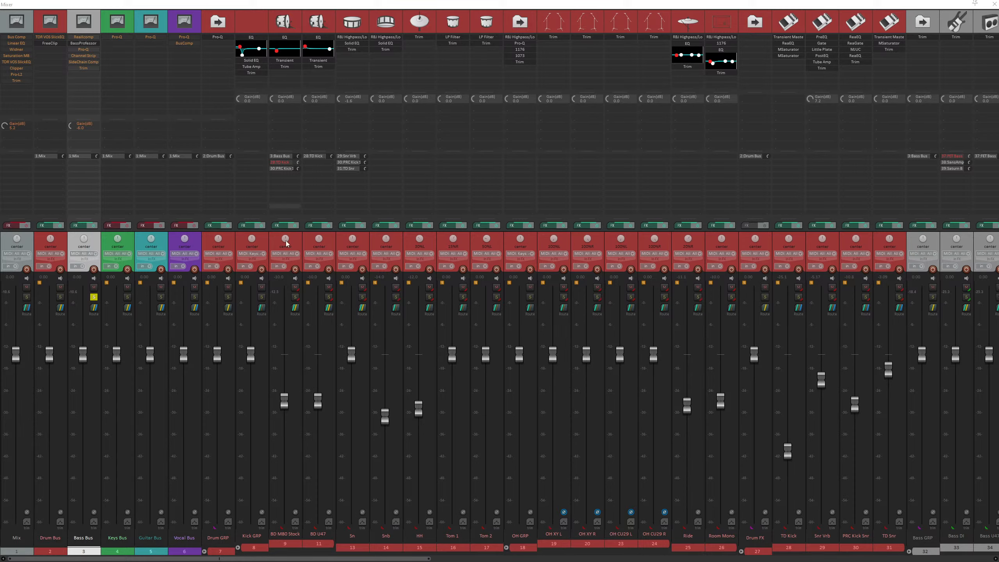
{"action": "left_click", "coordinate": [89, 43]}
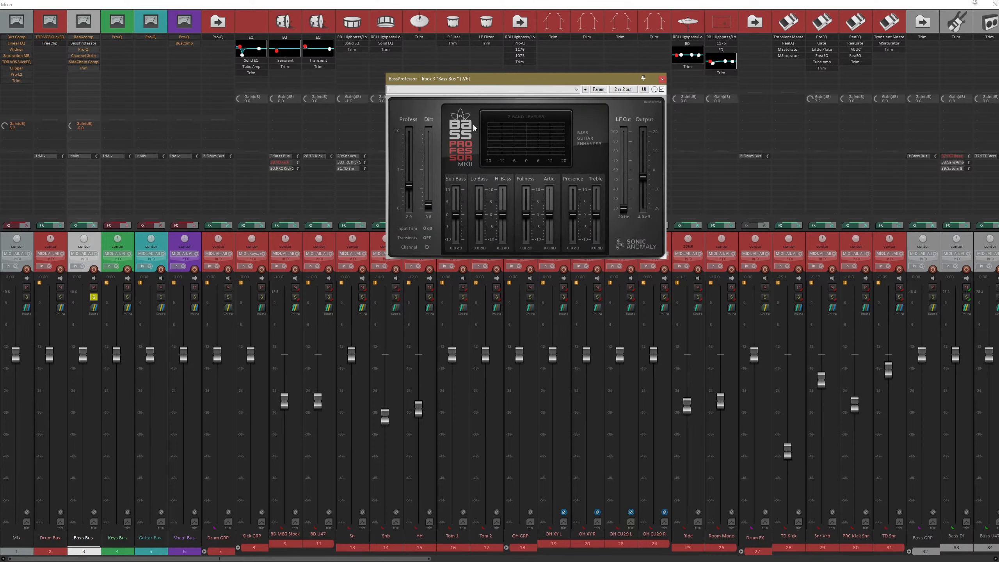
{"action": "left_click", "coordinate": [662, 79]}
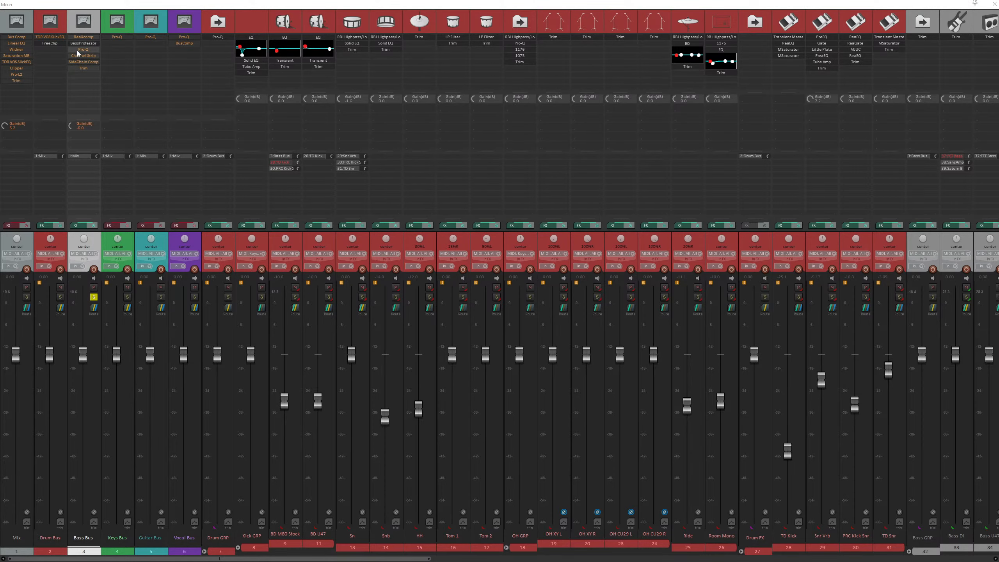
- Enable Pro-Q and SideChain Comp on the Bass Bus, and review their EQ curve and compression settings
{"action": "left_click", "coordinate": [87, 50]}
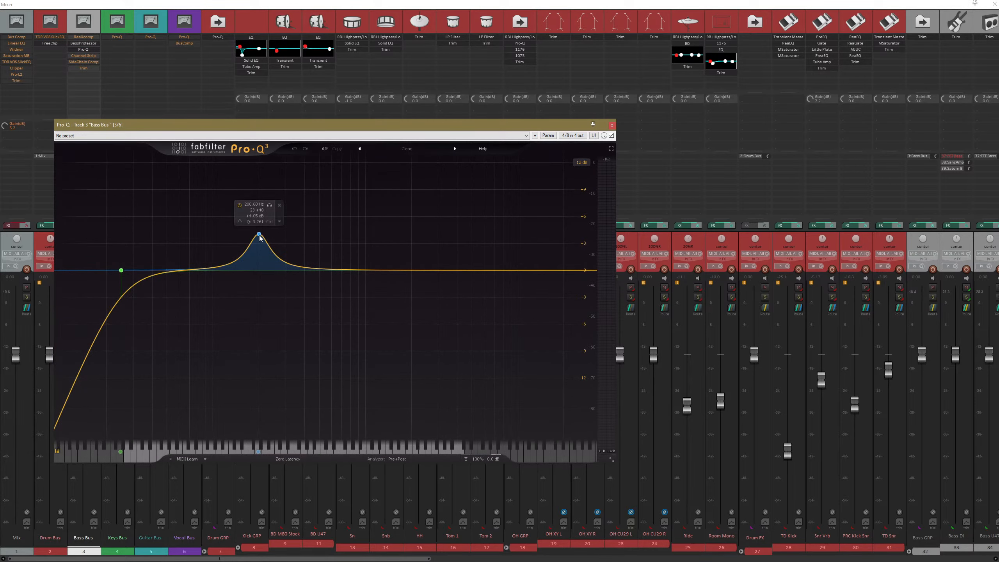
{"action": "left_click", "coordinate": [612, 125]}
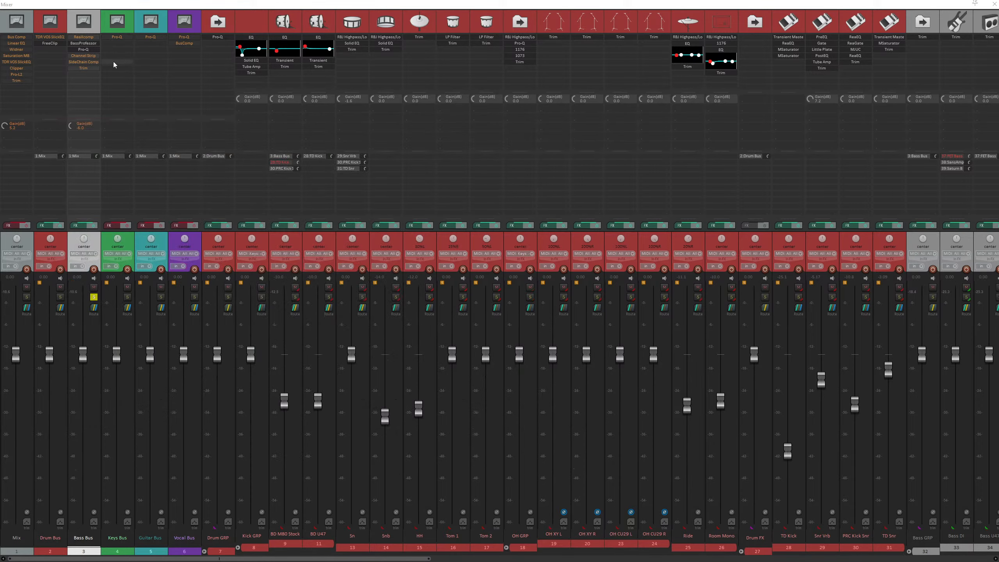
{"action": "left_click", "coordinate": [86, 62]}
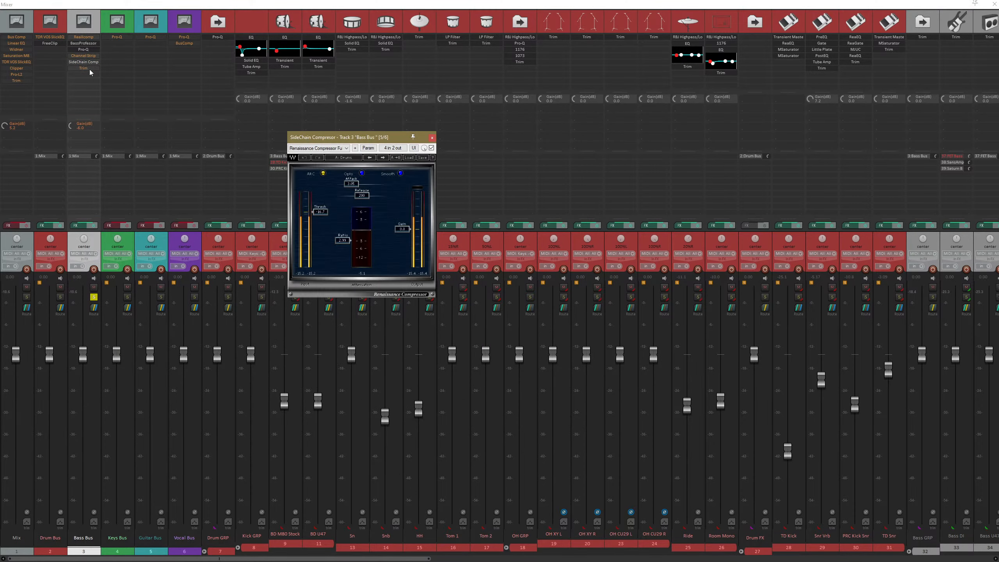
{"action": "left_click_drag", "start_coordinate": [386, 140], "coordinate": [463, 144]}
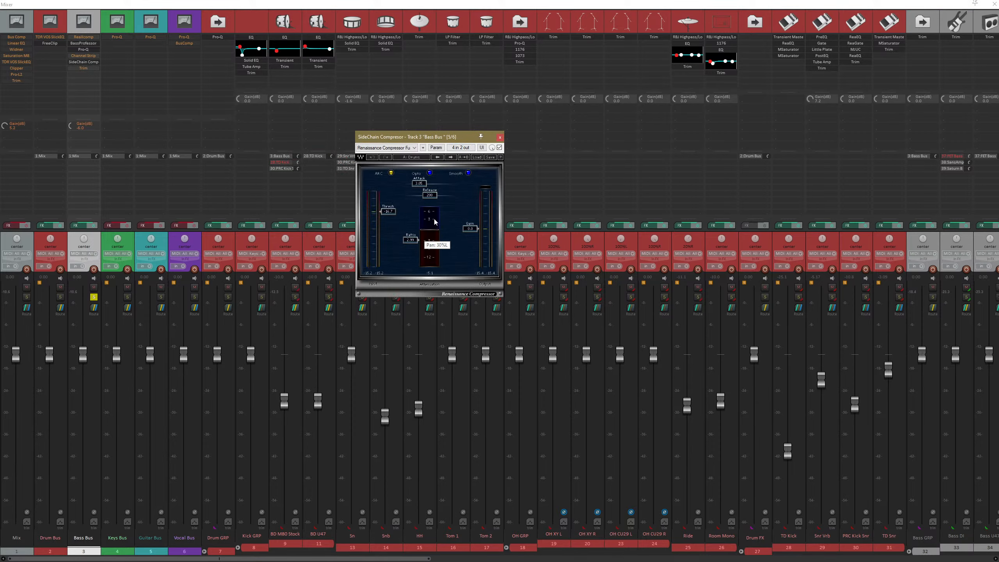
- Enable the Channel Strip on the Bass Bus and play the soloed bass with the NastyVCS controls in view
{"action": "left_click", "coordinate": [88, 56]}
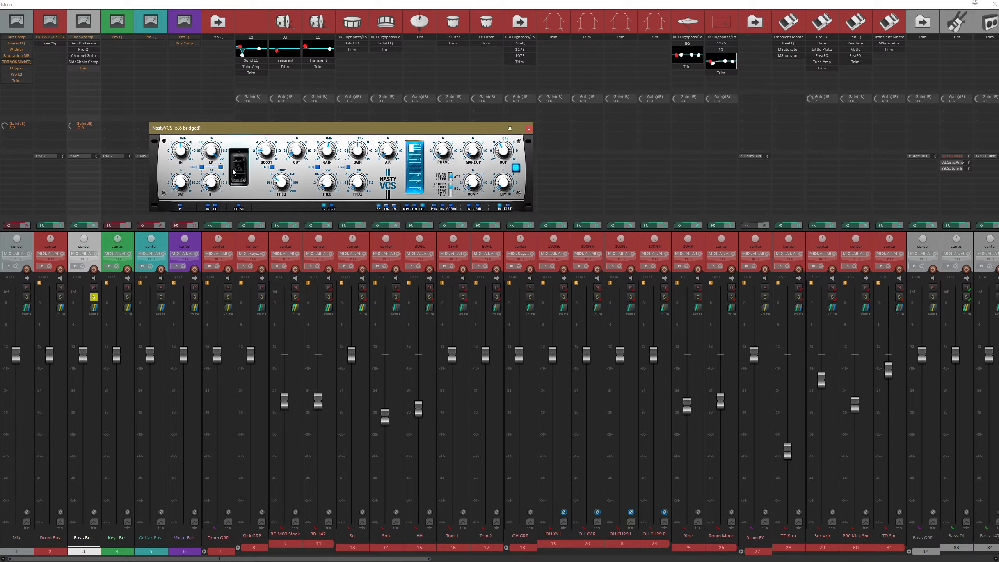
{"action": "left_click", "coordinate": [92, 55]}
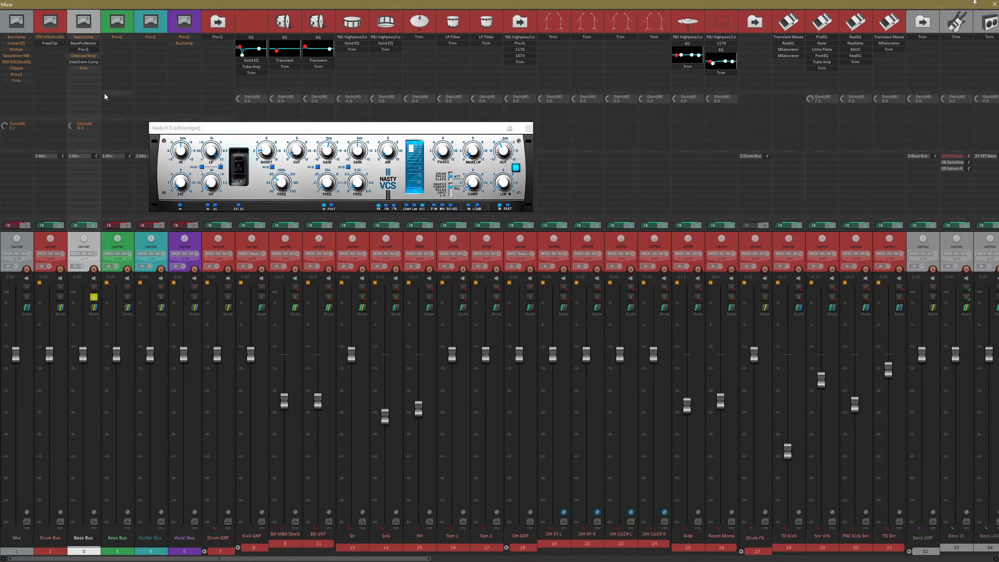
{"action": "left_click_drag", "start_coordinate": [320, 131], "coordinate": [338, 125]}
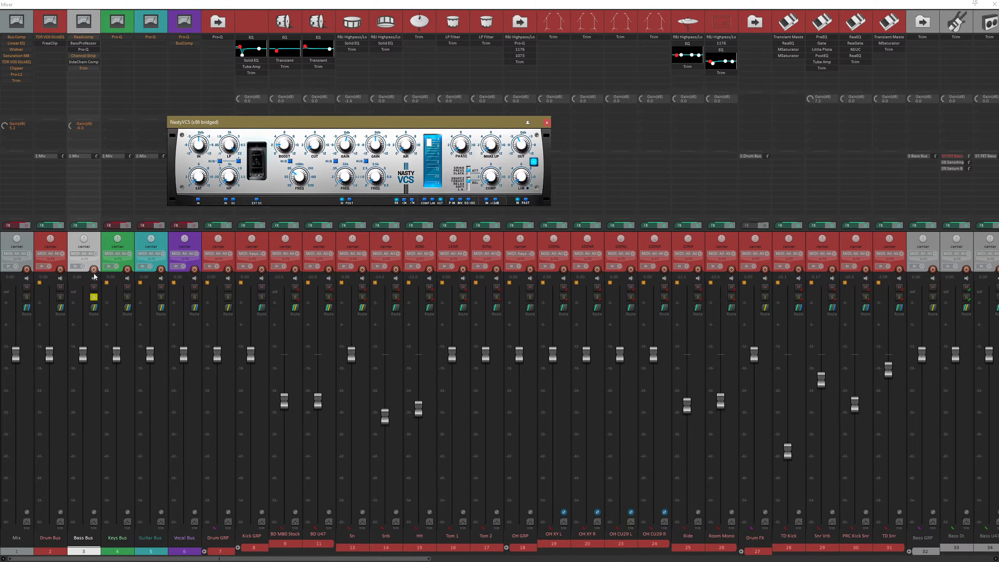
{"action": "left_click", "coordinate": [100, 239]}
{"action": "key", "text": "space"}
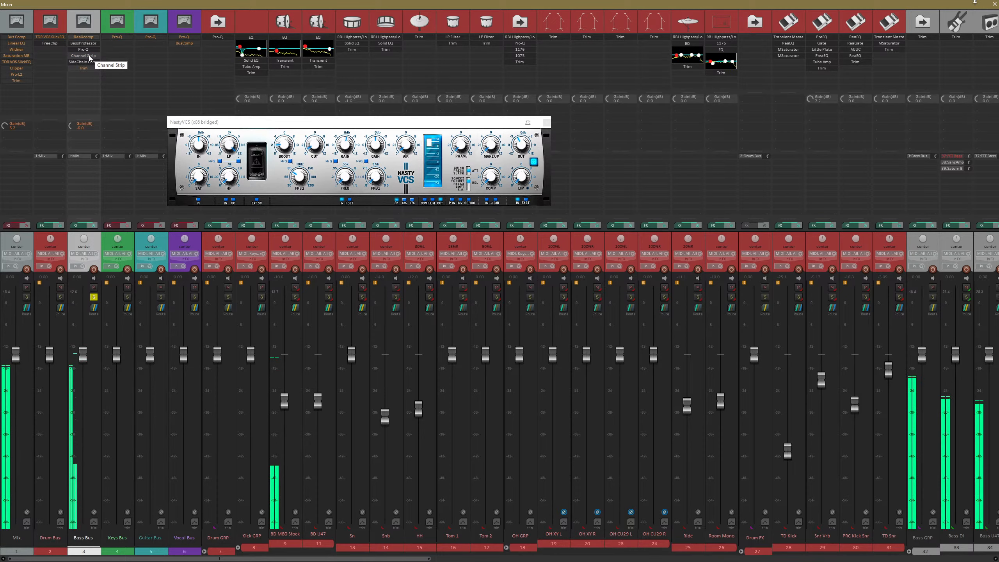
- Compare the Bass Bus sound with SideChain Comp bypassed and enabled, and review the NastyVCS compressor and output controls
{"action": "left_click", "coordinate": [351, 157]}
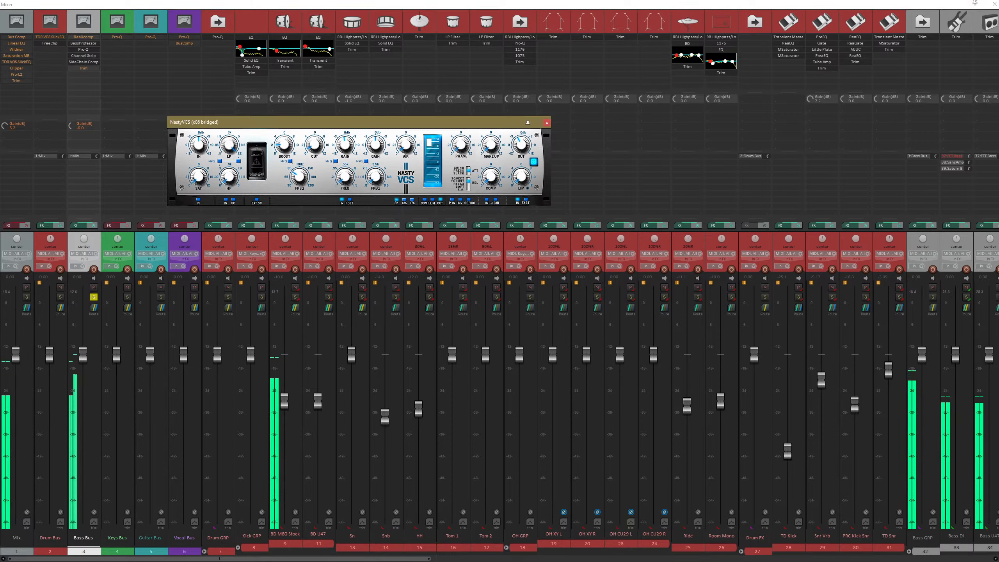
{"action": "left_click", "coordinate": [94, 61]}
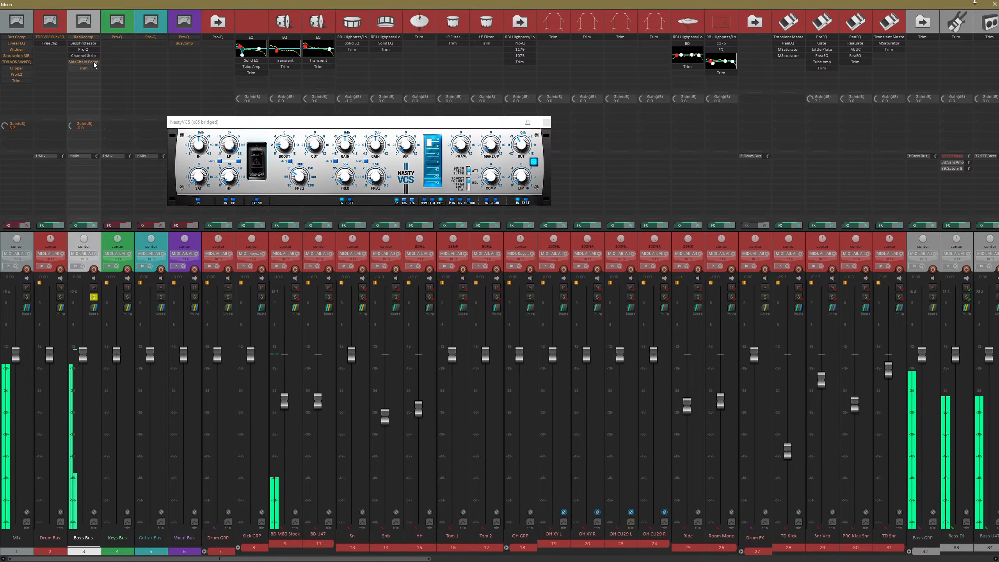
{"action": "left_click", "coordinate": [93, 61], "text": "shift"}
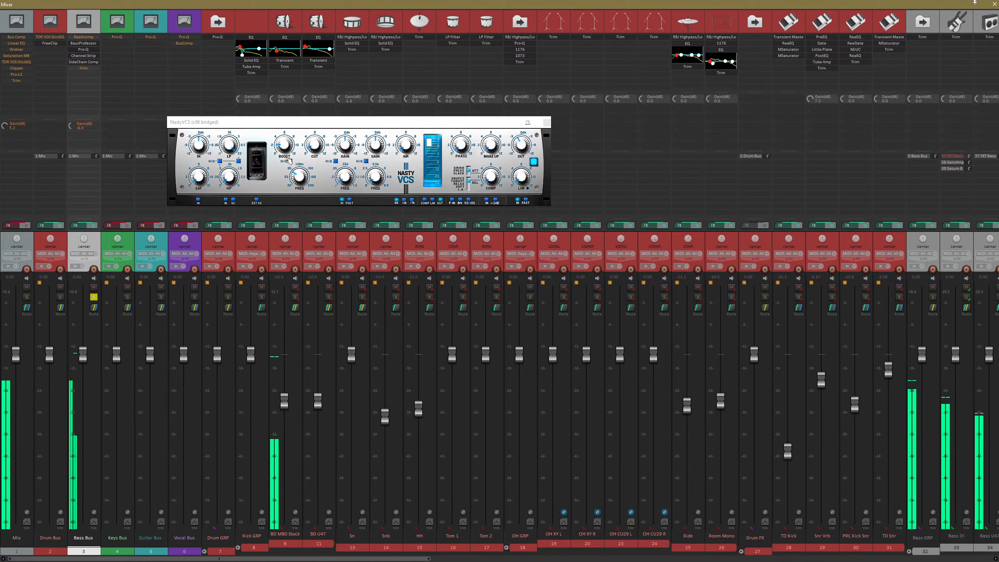
{"action": "left_click", "coordinate": [520, 146]}
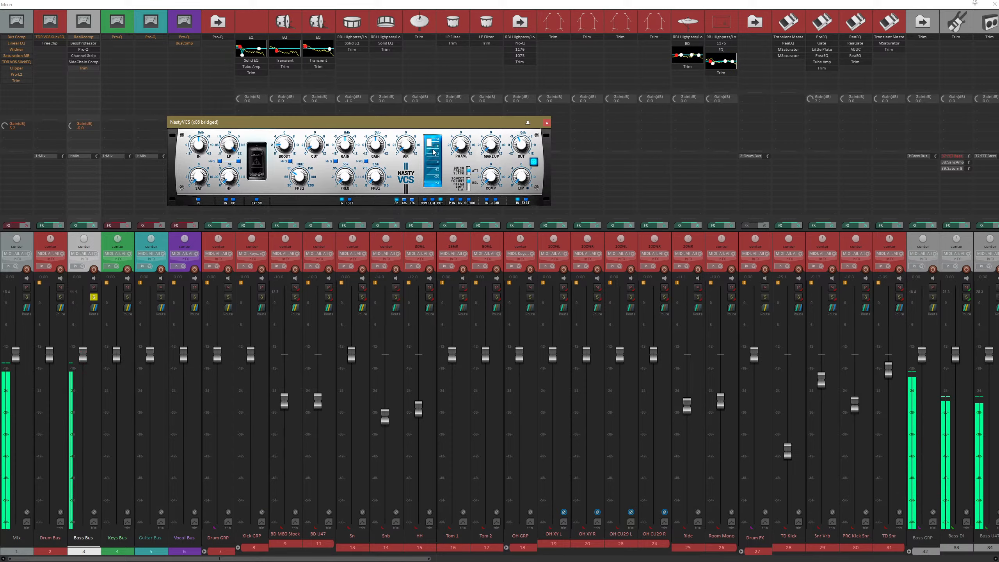
{"action": "left_click", "coordinate": [547, 123]}
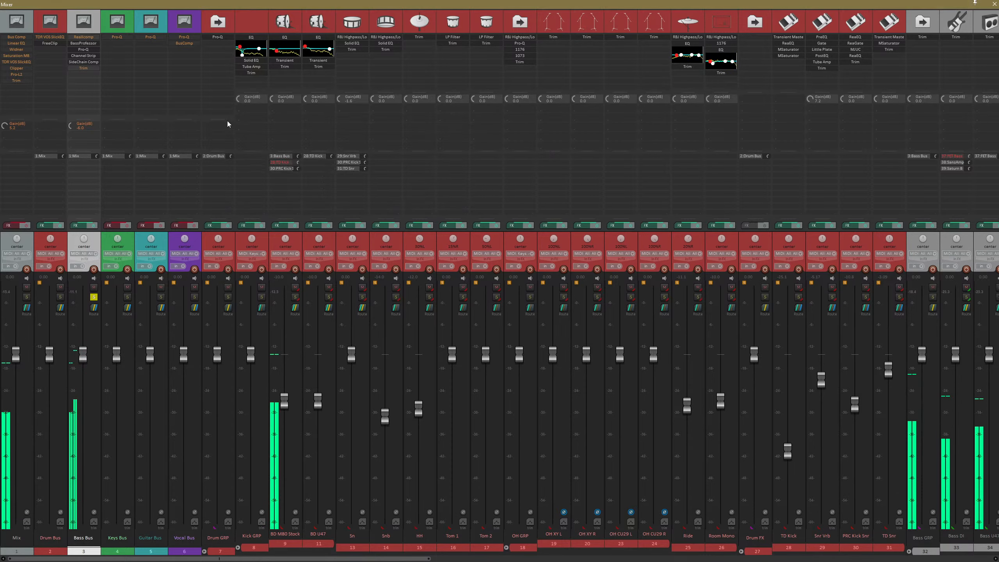
- Add Cockos ReaEQ to the Bass Bus and set its low-shelf band to 2.0 dB gain and 0.94 octave bandwidth
{"action": "double_click", "coordinate": [79, 74]}
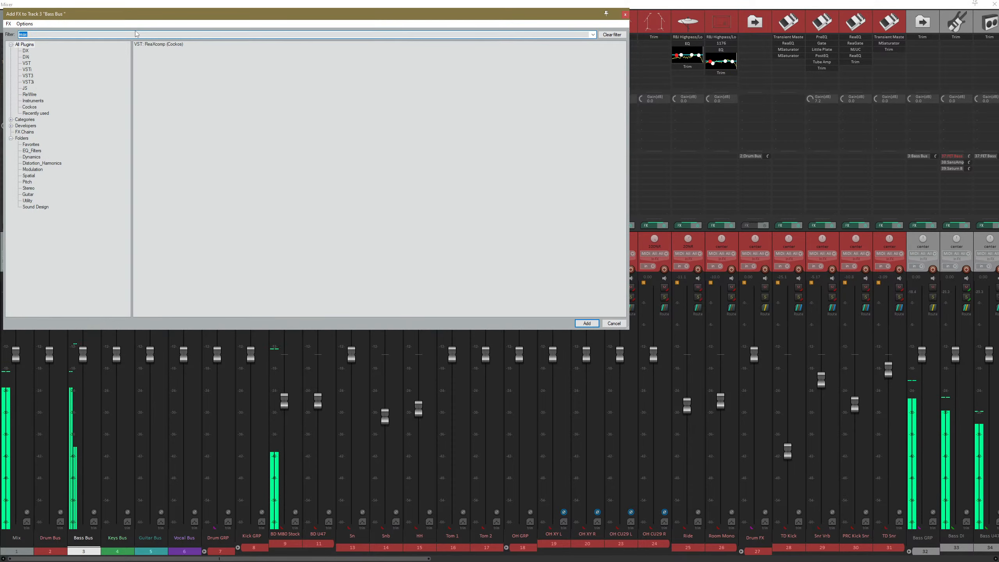
{"action": "type", "text": "eq"}
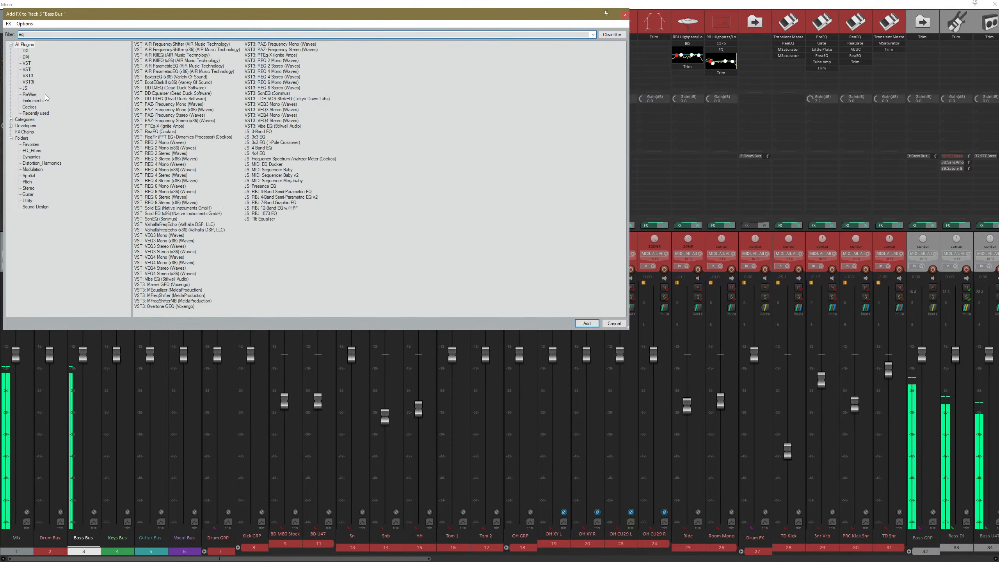
{"action": "left_click", "coordinate": [31, 107]}
{"action": "double_click", "coordinate": [156, 44]}
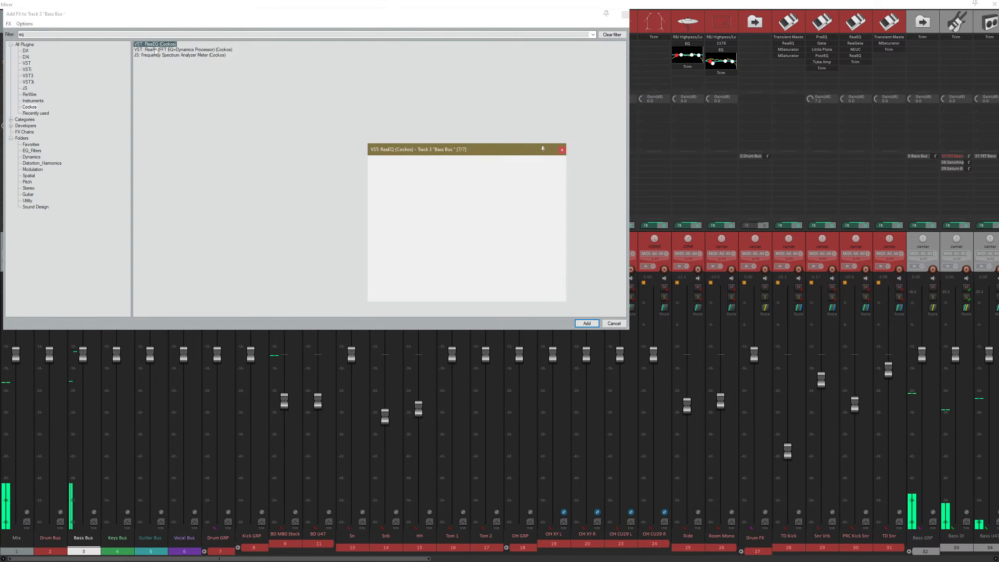
{"action": "left_click_drag", "start_coordinate": [394, 198], "coordinate": [394, 195]}
{"action": "left_click_drag", "start_coordinate": [473, 262], "coordinate": [431, 272]}
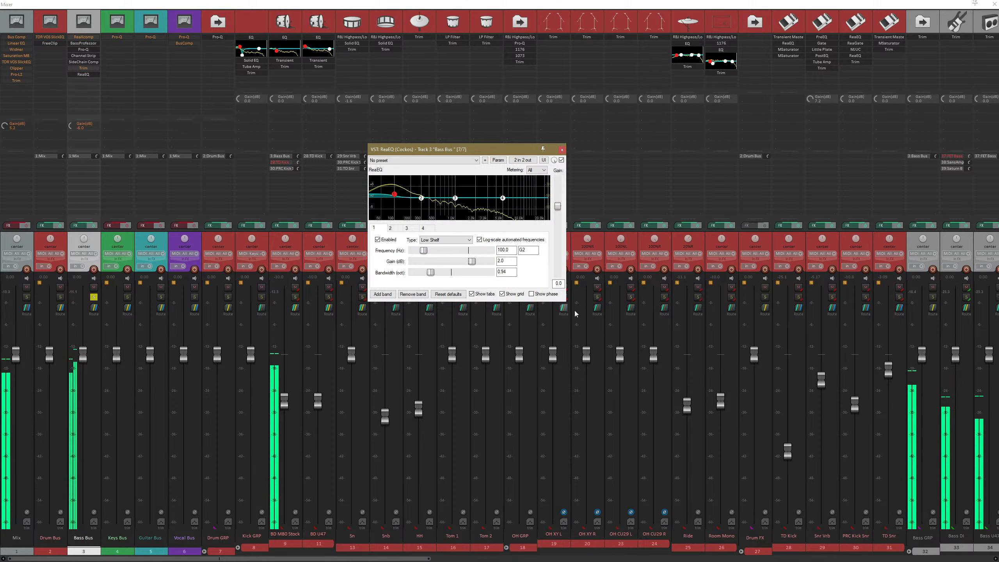
- Enlarge ReaEQ to examine the bass spectrum, and remove the plug-in from the Bass Bus
{"action": "left_click_drag", "start_coordinate": [564, 303], "coordinate": [755, 494]}
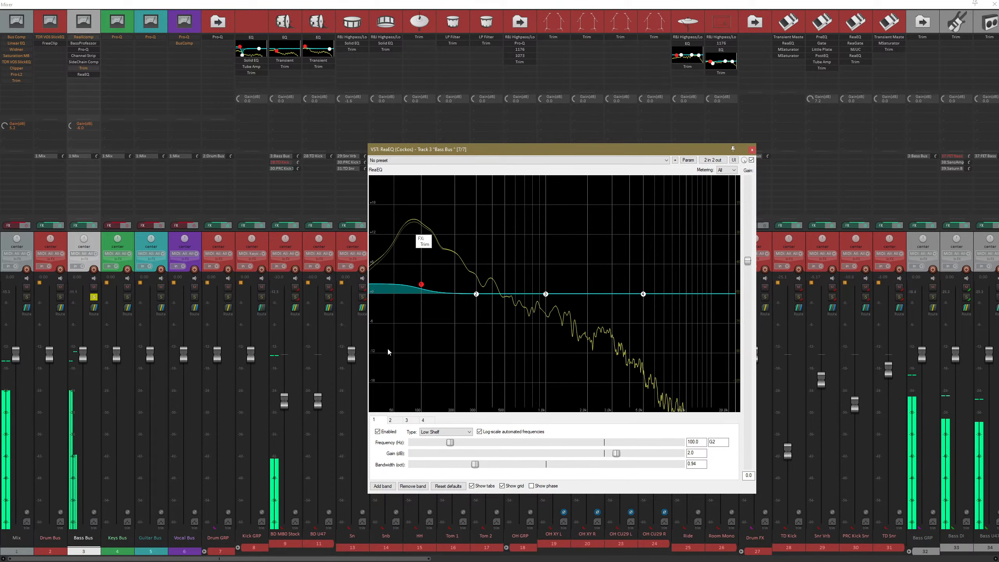
{"action": "left_click", "coordinate": [752, 149]}
{"action": "left_click", "coordinate": [92, 74], "text": "alt"}
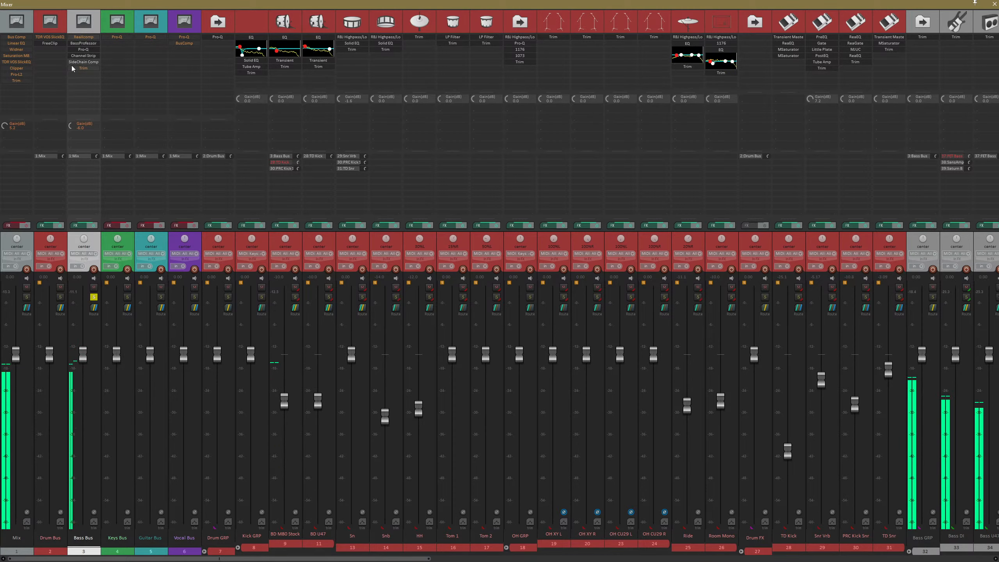
- Recheck the Bass Bus Channel Strip, and solo the Drum Bus alongside the Bass Bus to hear both together
{"action": "left_click", "coordinate": [90, 55]}
{"action": "left_click", "coordinate": [548, 123]}
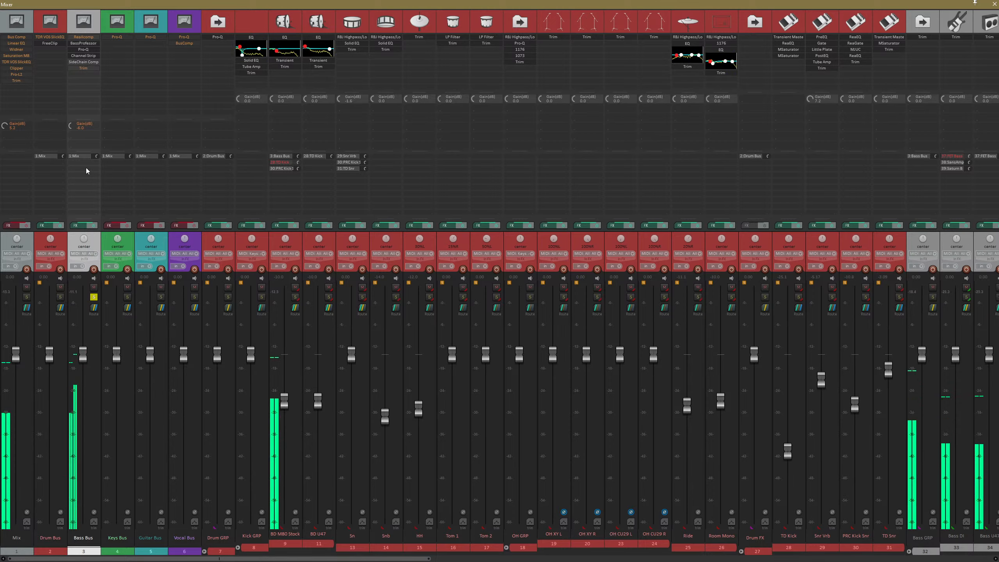
{"action": "left_click", "coordinate": [60, 298]}
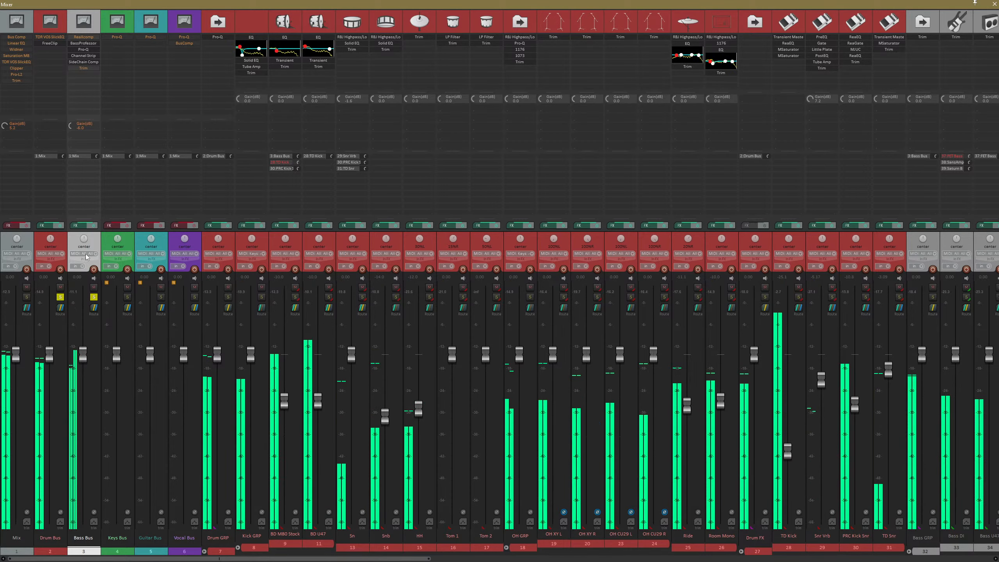
{"action": "left_click", "coordinate": [59, 300]}
{"action": "left_click", "coordinate": [60, 297]}
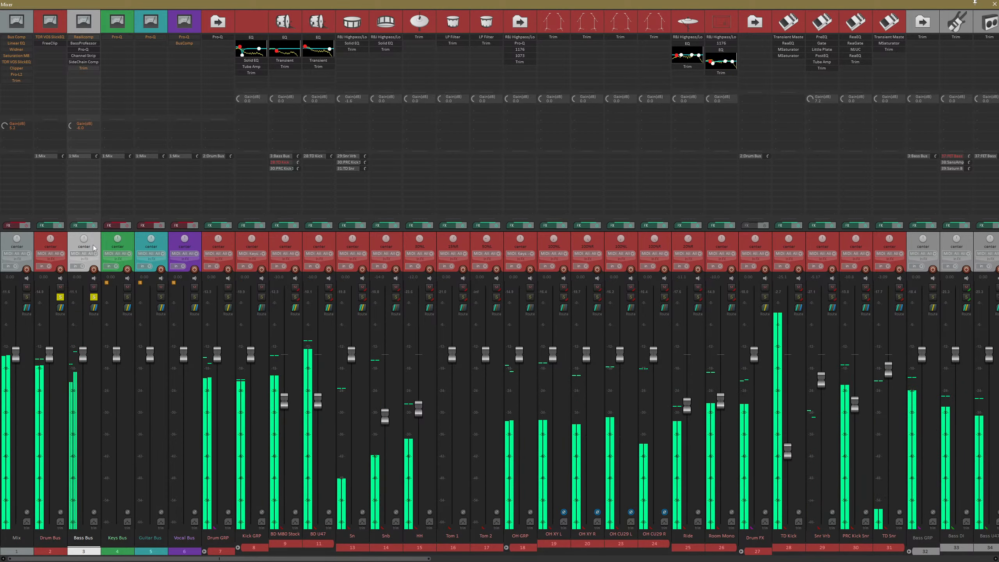
{"action": "key", "text": "space"}
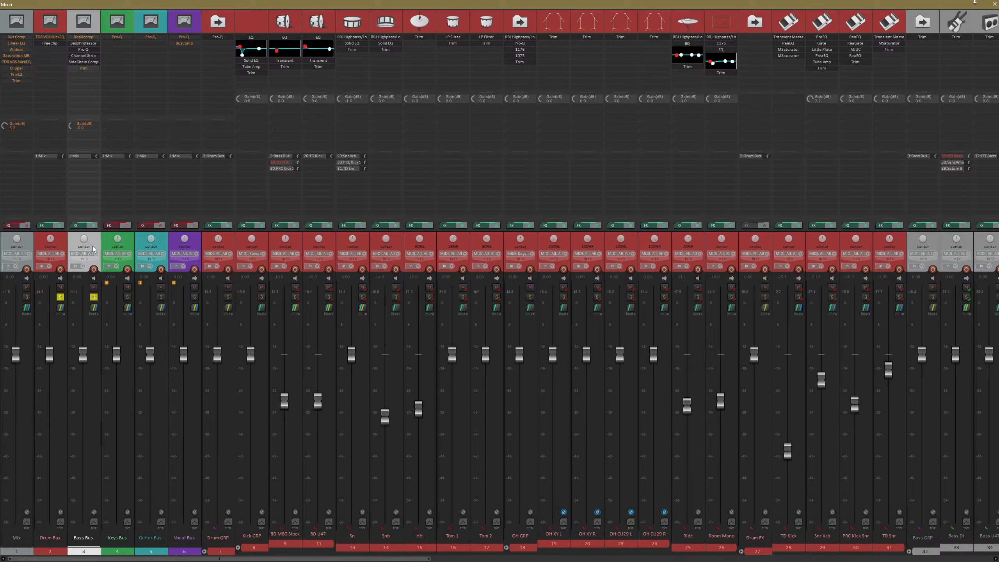
{"action": "key", "text": "space"}
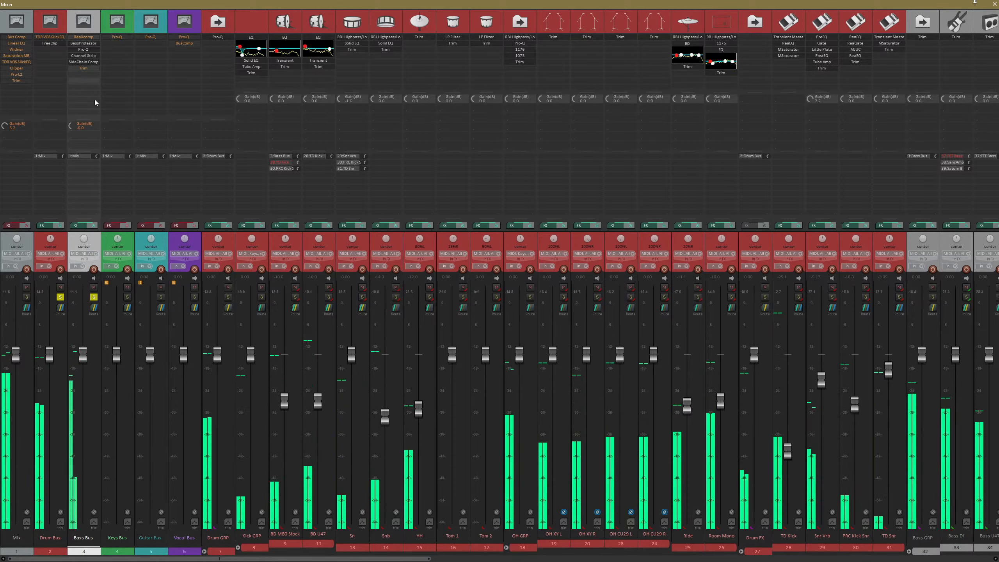
- Check SideChain Comp's gain reduction during playback, and enable the Trim plug-in on the Bass Bus
{"action": "left_click", "coordinate": [82, 61]}
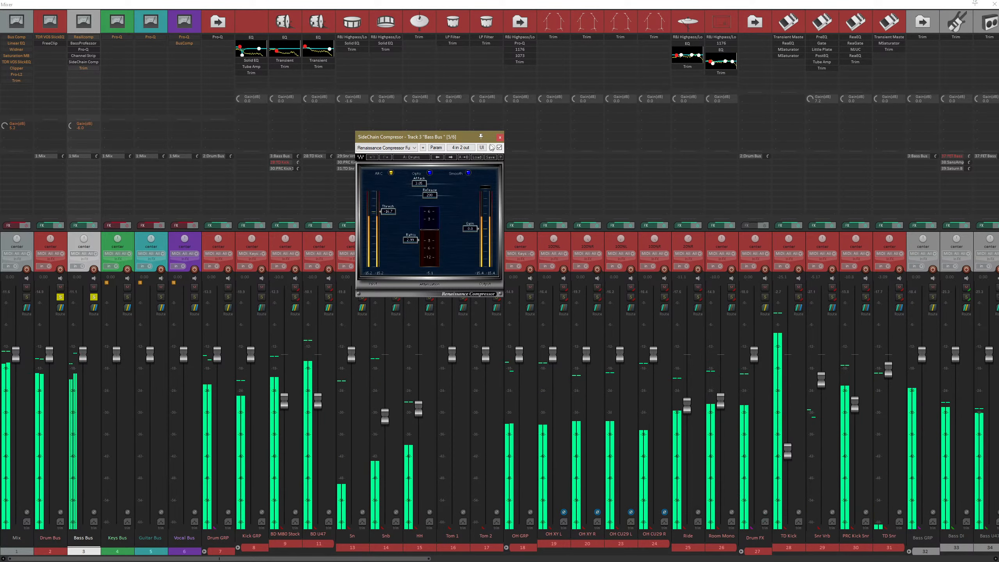
{"action": "left_click", "coordinate": [499, 137]}
{"action": "left_click", "coordinate": [80, 81]}
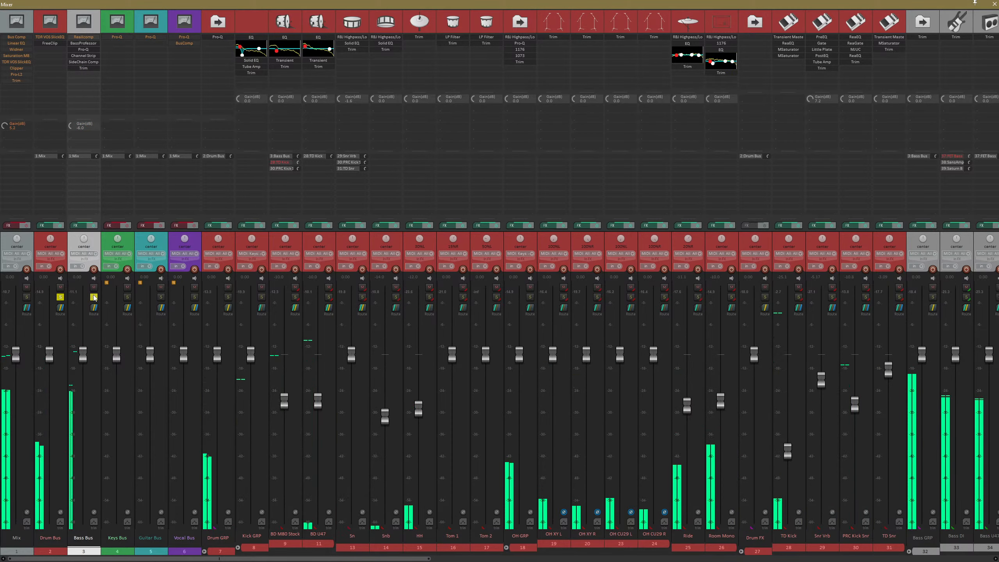
{"action": "key", "text": "space"}
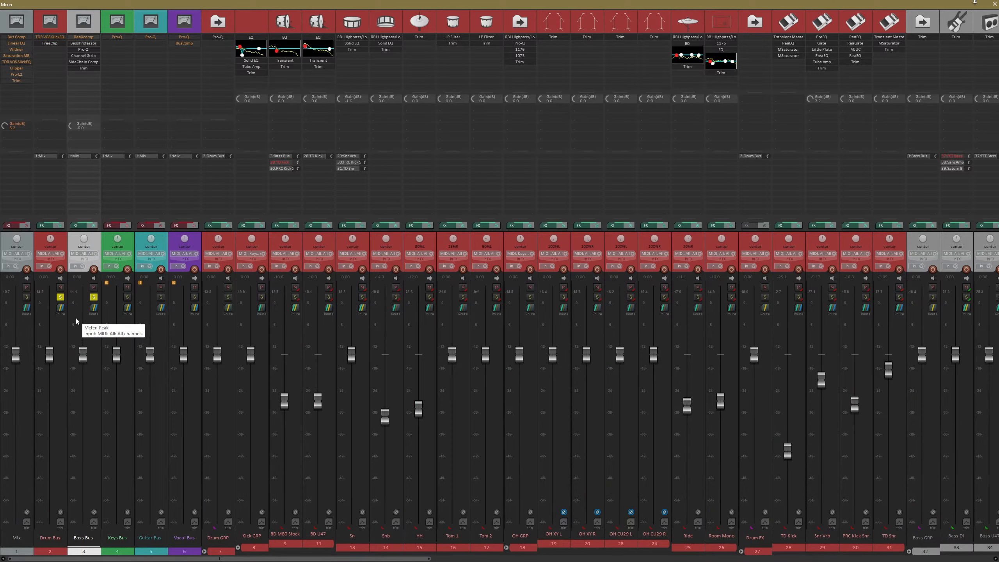
{"action": "key", "text": "space"}
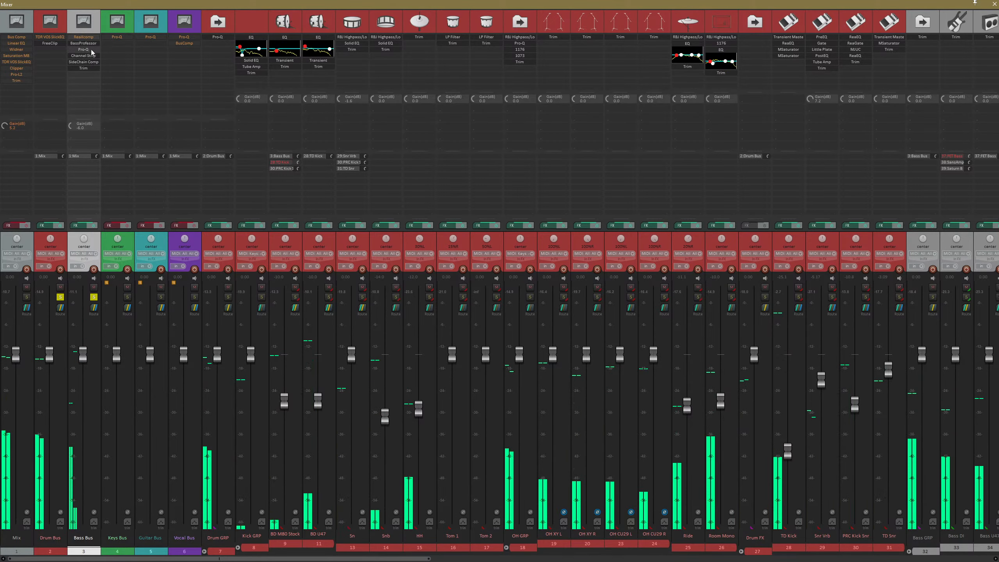
- Adjust the ratio of SideChain Comp on the Bass Bus while the bass and drums play
{"action": "left_click", "coordinate": [84, 62]}
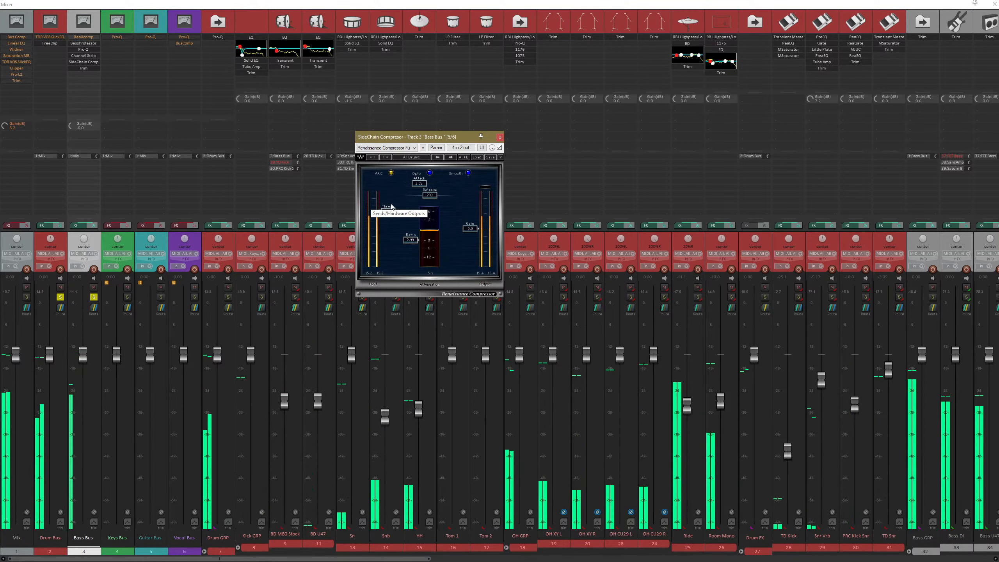
{"action": "left_click_drag", "start_coordinate": [410, 240], "coordinate": [410, 232]}
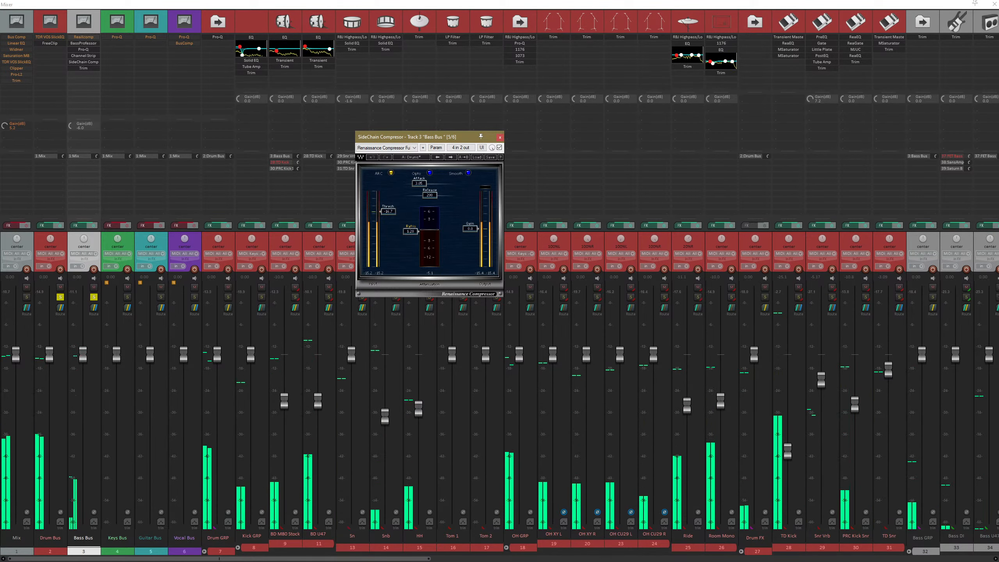
{"action": "left_click", "coordinate": [500, 137]}
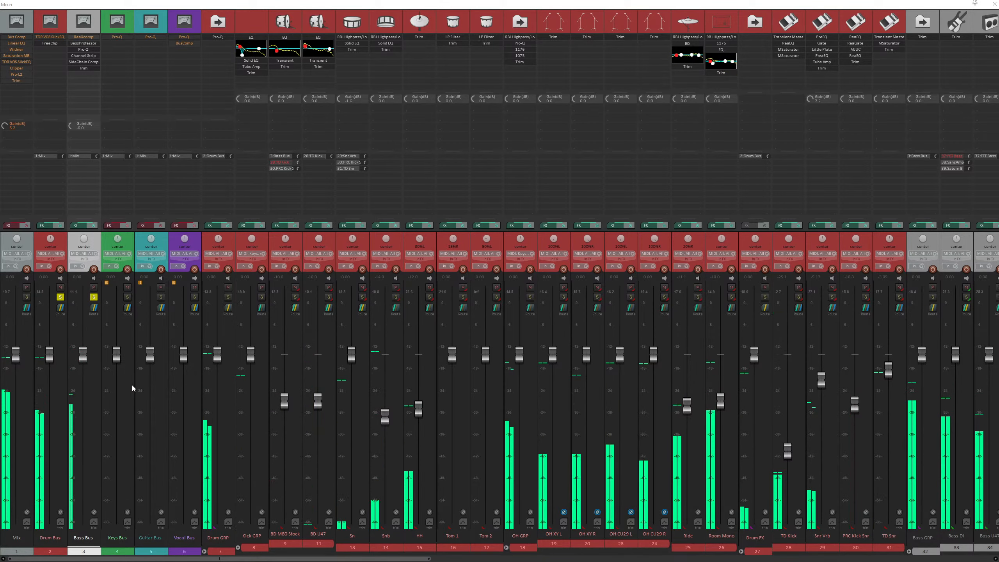
{"action": "key", "text": "space"}
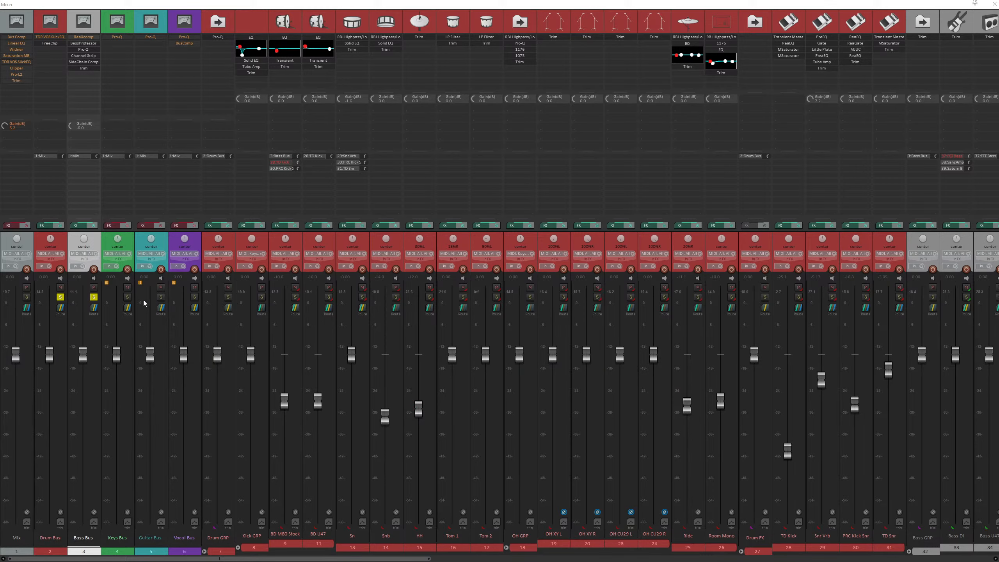
- Solo the Keys Bus, select the Keys GRP track and review its FabFilter Pro-Q 3 curve
{"action": "left_click", "coordinate": [128, 297]}
{"action": "left_click_drag", "start_coordinate": [114, 557], "coordinate": [442, 558]}
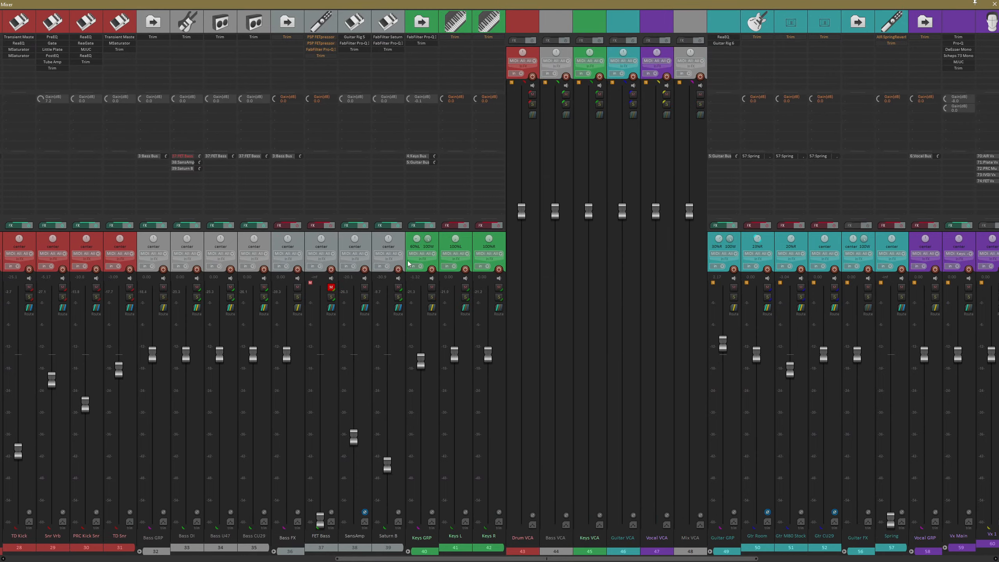
{"action": "left_click", "coordinate": [433, 245]}
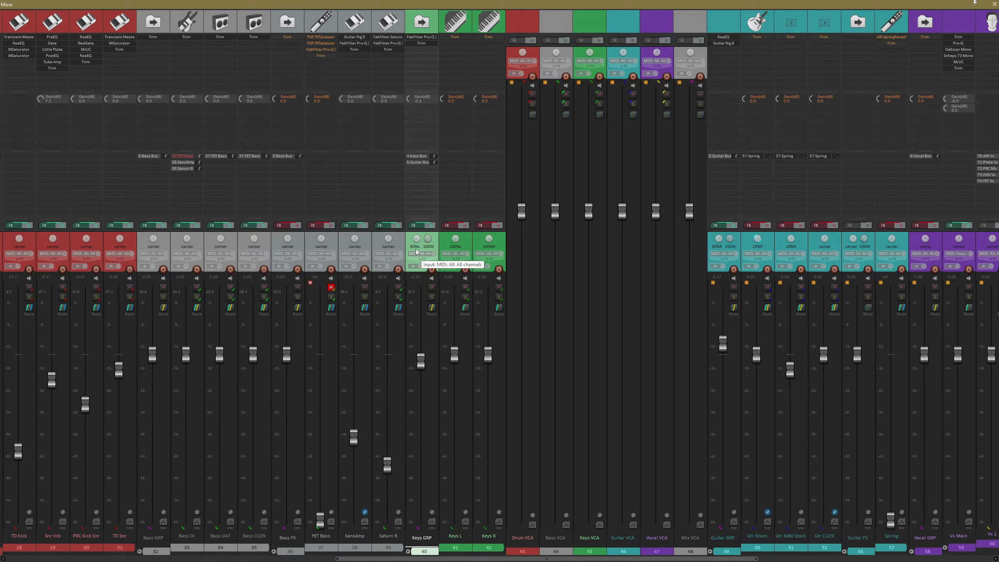
{"action": "left_click", "coordinate": [427, 38]}
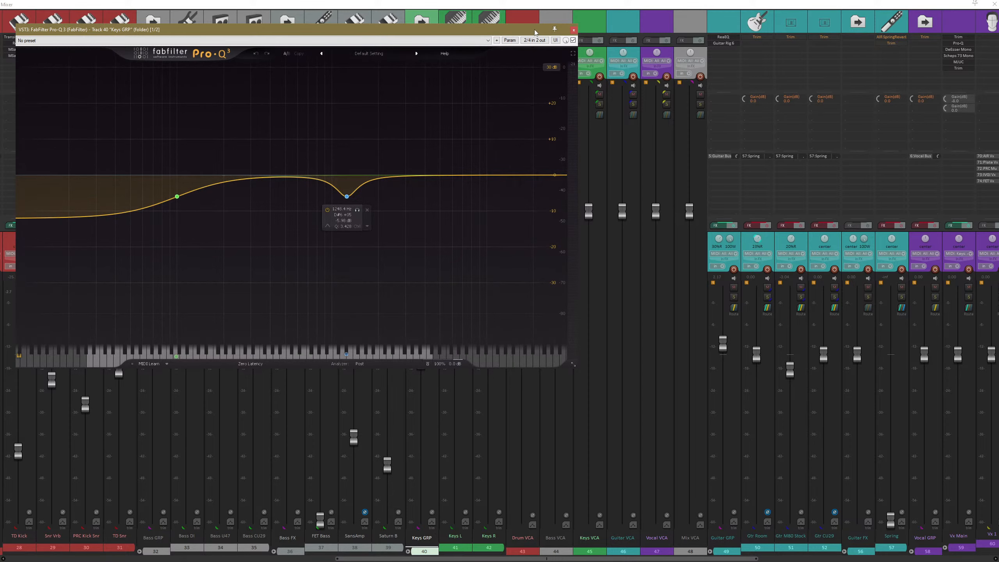
{"action": "left_click", "coordinate": [573, 30]}
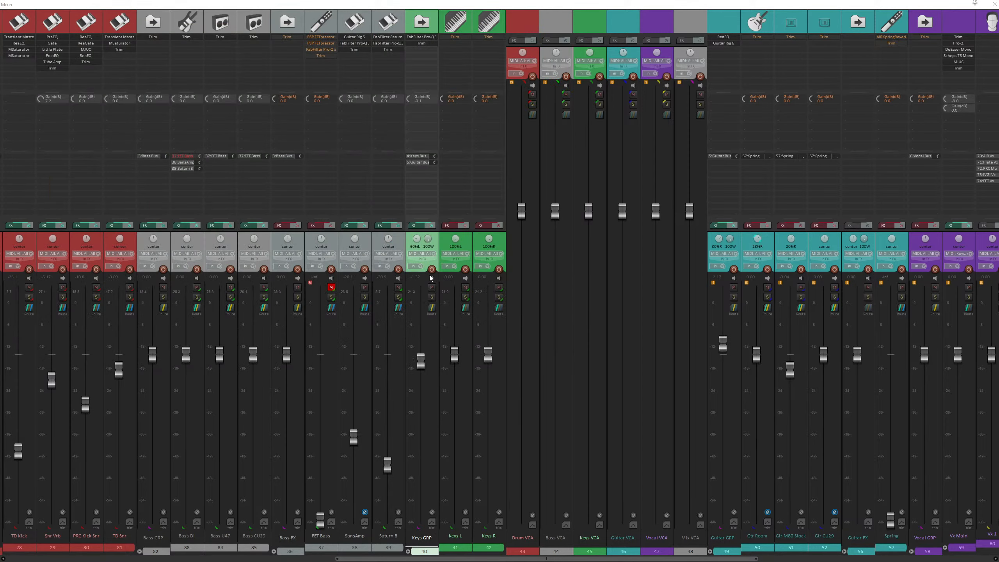
- Solo the Keys GRP track during playback and compare its FabFilter Pro-Q 3 bypassed and active
{"action": "left_click", "coordinate": [431, 297]}
{"action": "key", "text": "space"}
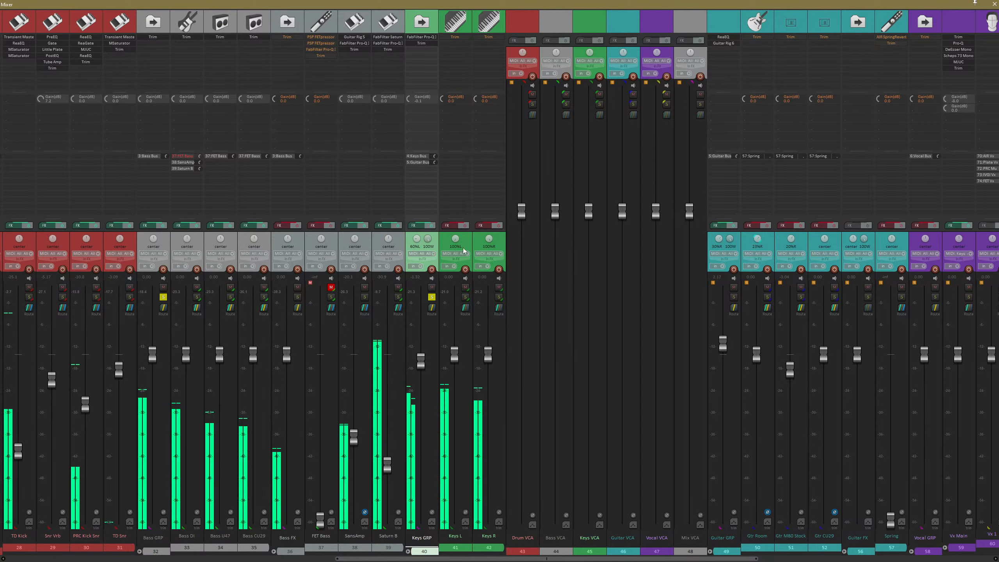
{"action": "left_click", "coordinate": [429, 38]}
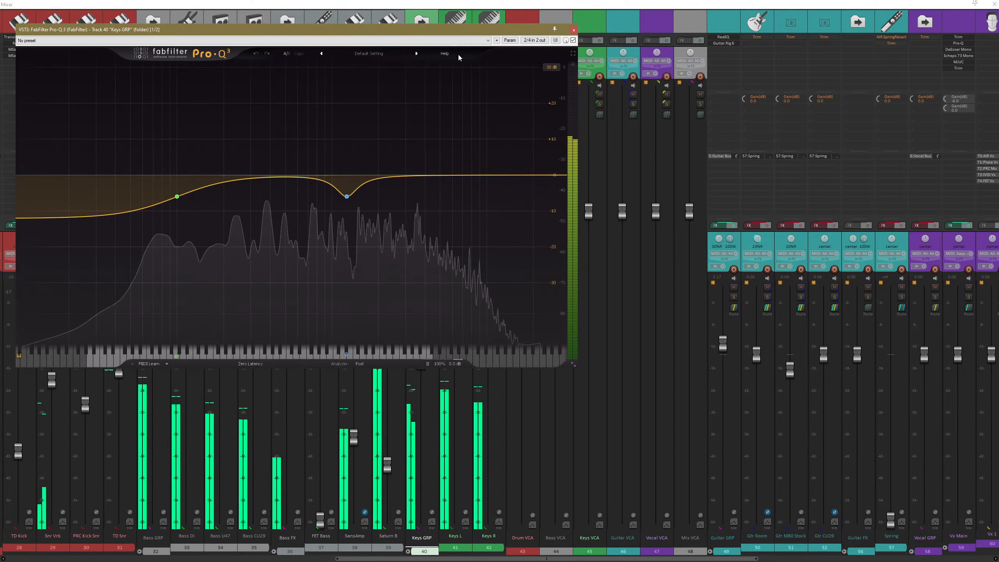
{"action": "left_click", "coordinate": [572, 40]}
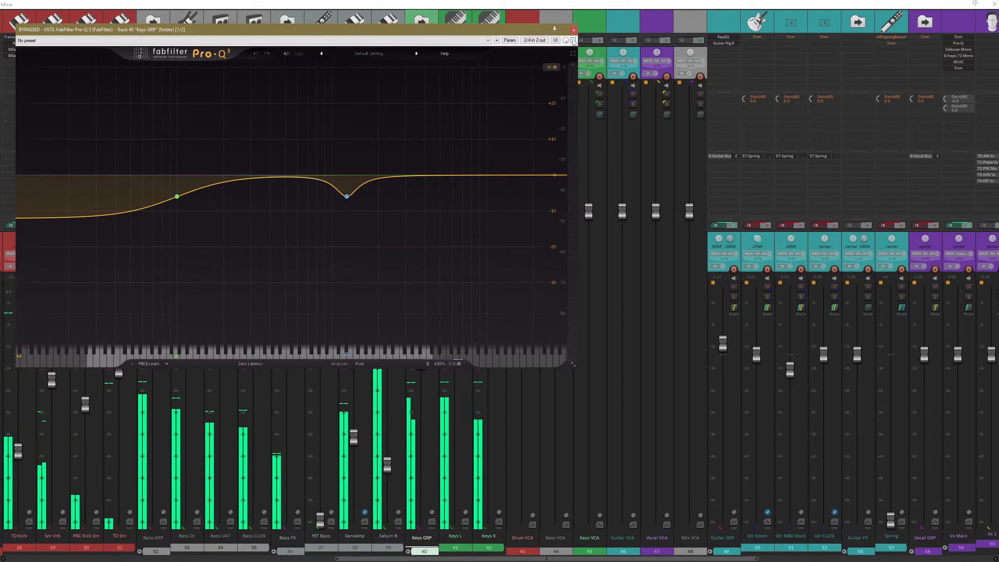
{"action": "left_click", "coordinate": [573, 41]}
- Examine the low-end band and the midrange dip in the Keys GRP Pro-Q 3, and close the plug-in
{"action": "mouse_move", "coordinate": [169, 210]}
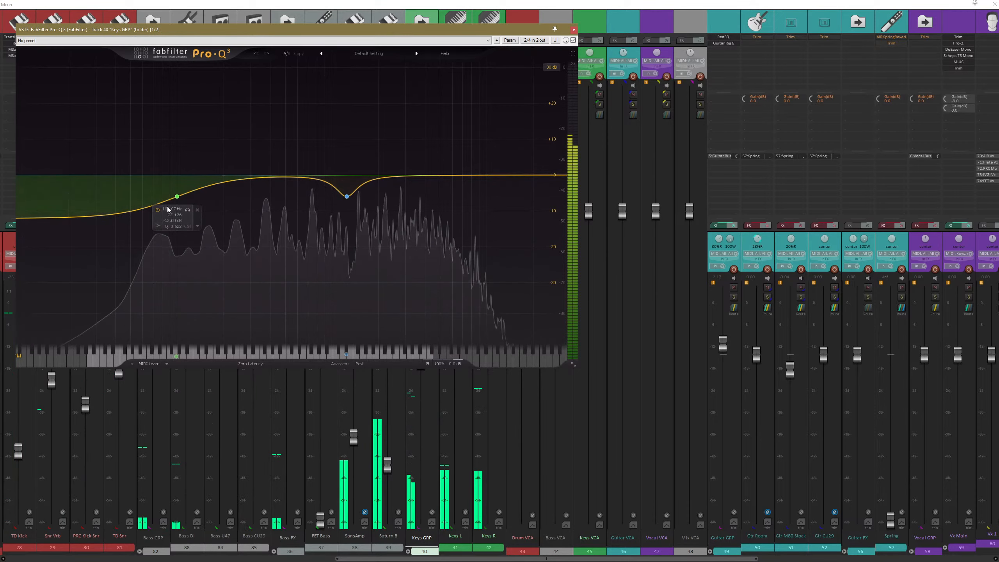
{"action": "mouse_move", "coordinate": [339, 205]}
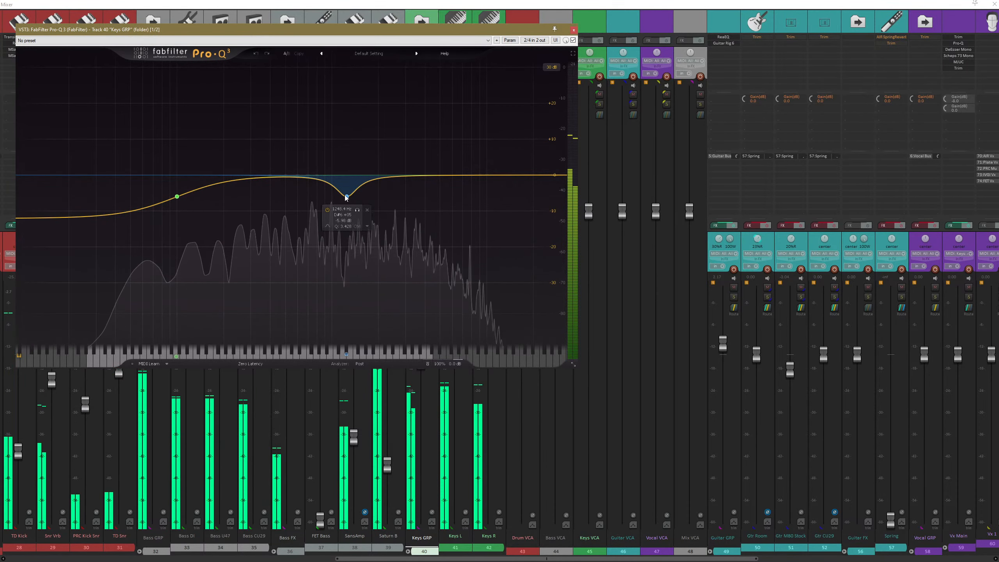
{"action": "left_click", "coordinate": [573, 31]}
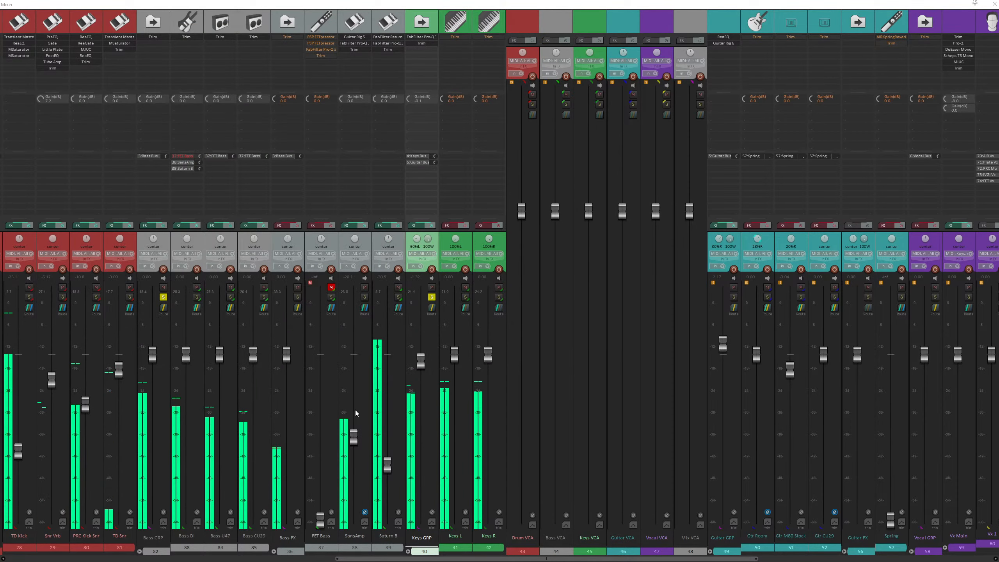
- Solo the Guitar Bus and clear the solos on the Drum, Bass and Keys buses
{"action": "left_click_drag", "start_coordinate": [444, 558], "coordinate": [465, 558]}
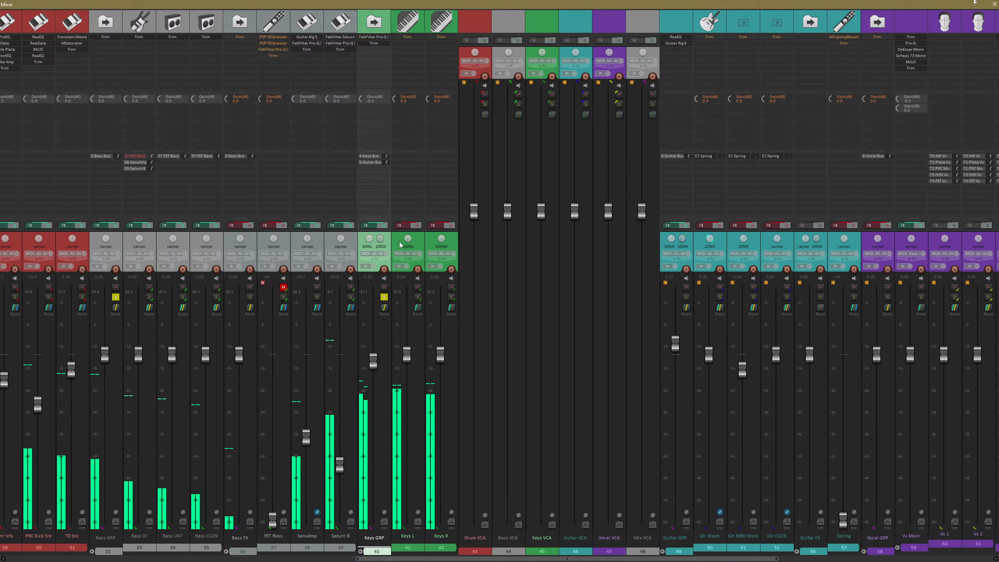
{"action": "left_click_drag", "start_coordinate": [393, 558], "coordinate": [2, 554]}
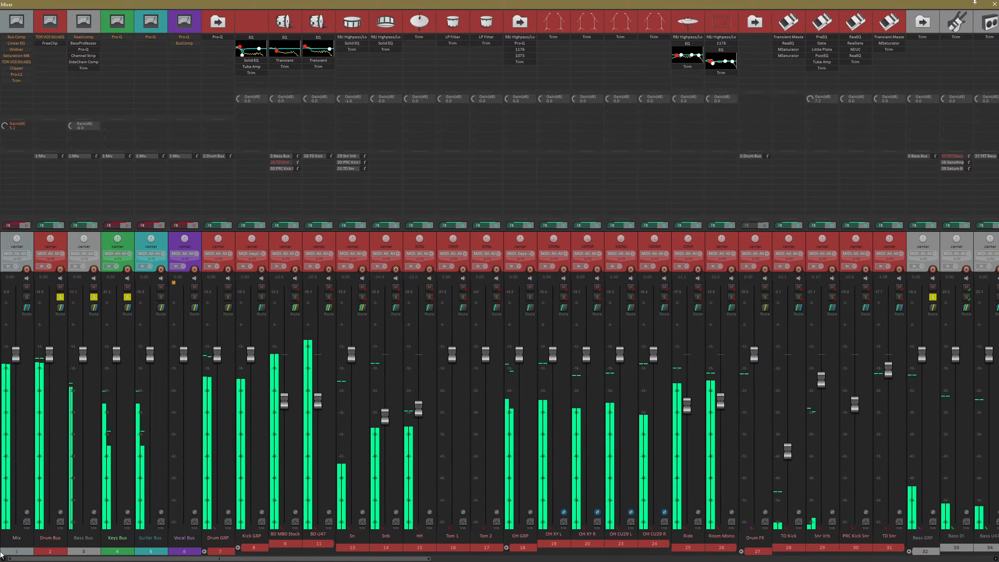
{"action": "left_click", "coordinate": [161, 297]}
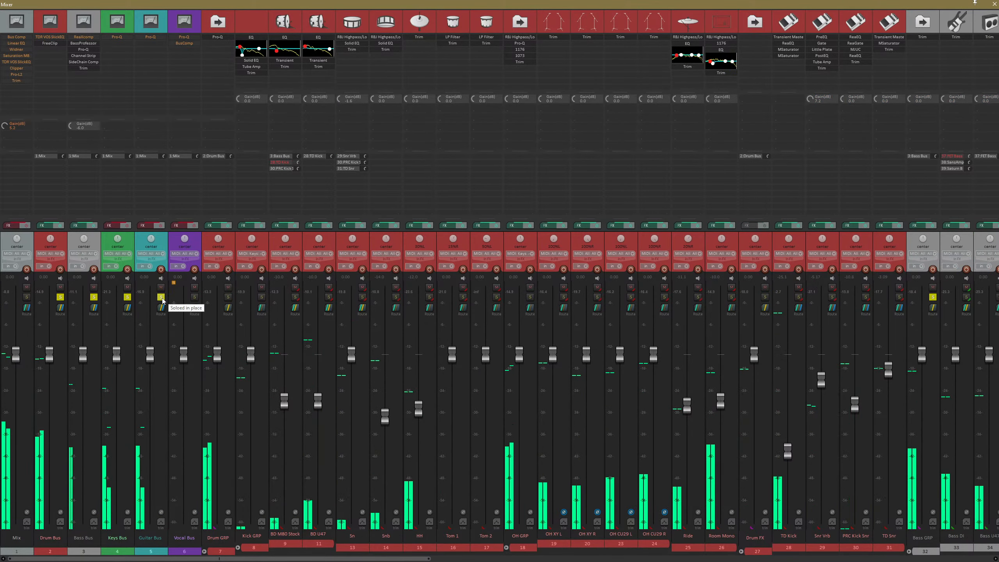
{"action": "left_click", "coordinate": [127, 297]}
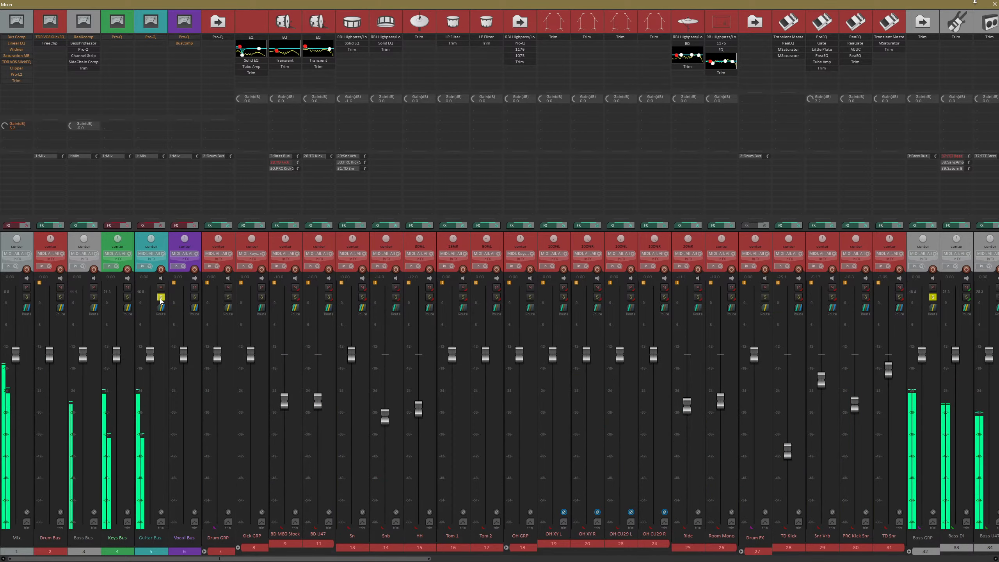
- Remove the send from Keys GRP to the Guitar Bus and return to the bus channels
{"action": "left_click_drag", "start_coordinate": [219, 558], "coordinate": [554, 558]}
{"action": "left_click", "coordinate": [404, 162], "text": "alt"}
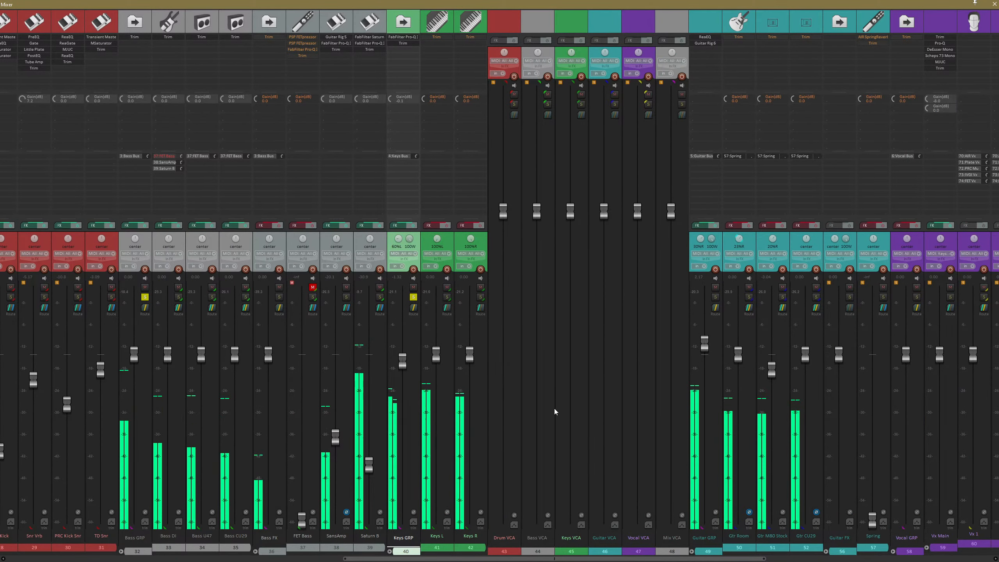
{"action": "left_click_drag", "start_coordinate": [528, 558], "coordinate": [192, 558]}
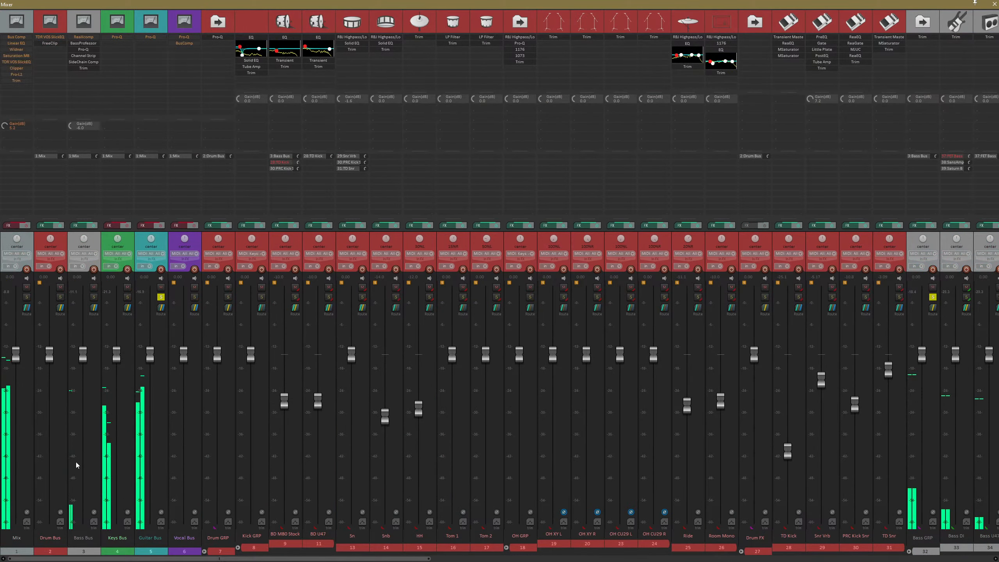